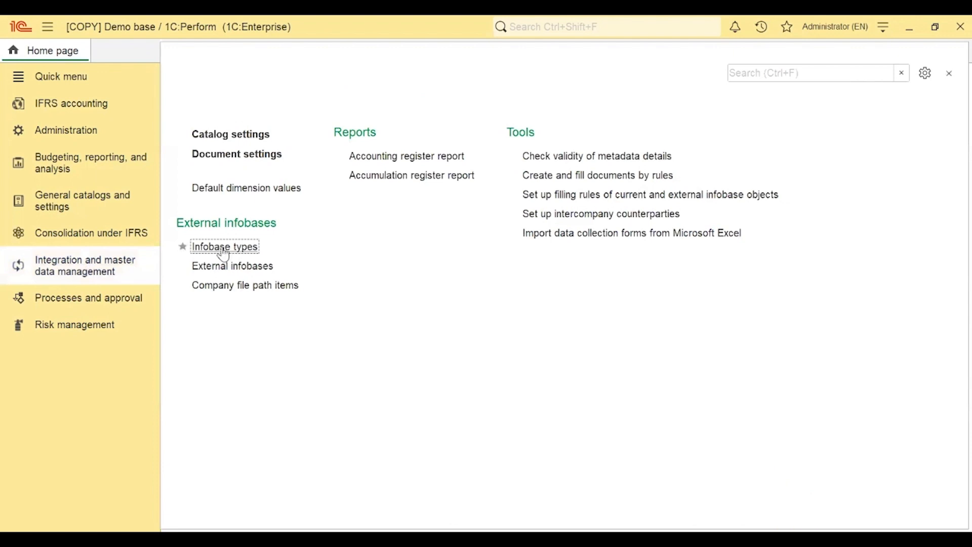
Open the list of infobase types and examine the connection settings of the 1C:Drive and MS SQL types
{"action": "left_click", "coordinate": [223, 248]}
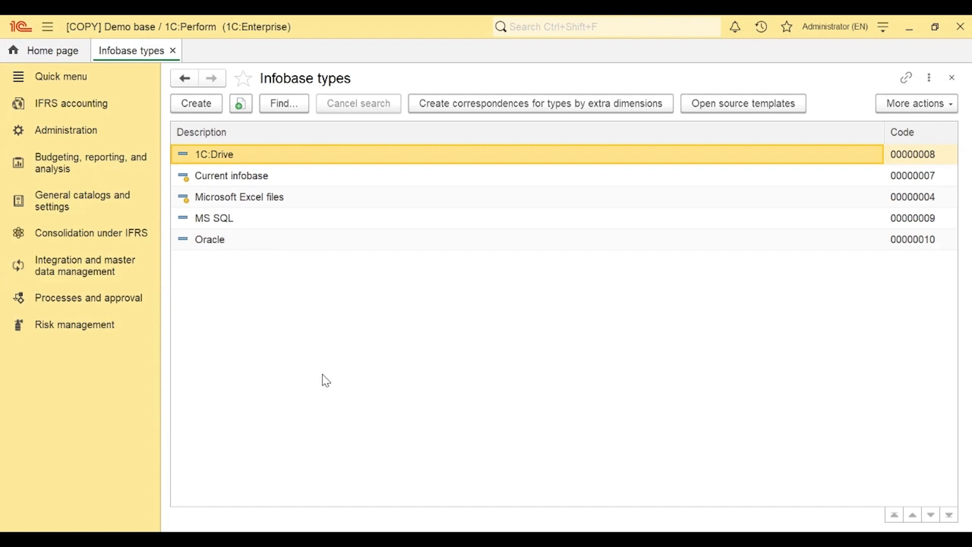
{"action": "double_click", "coordinate": [242, 156]}
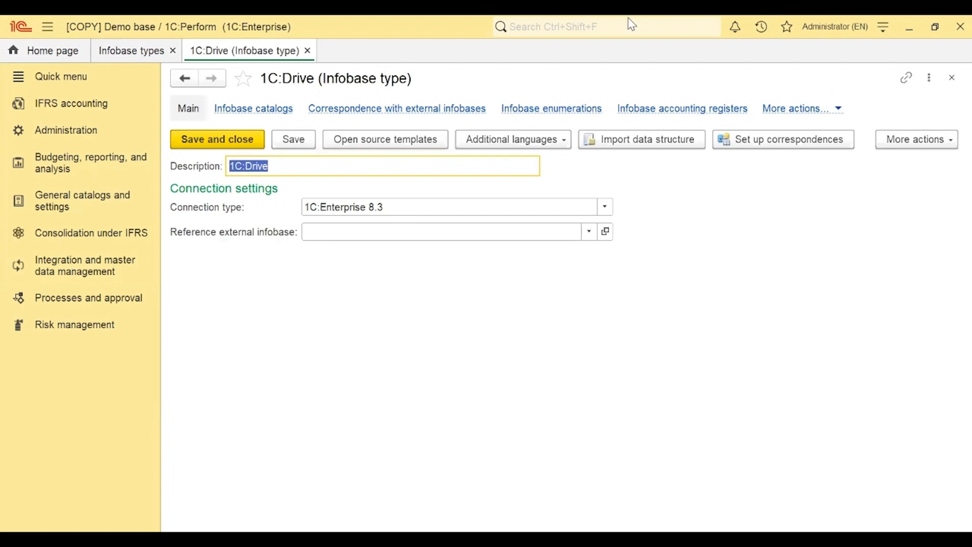
{"action": "left_click", "coordinate": [951, 77]}
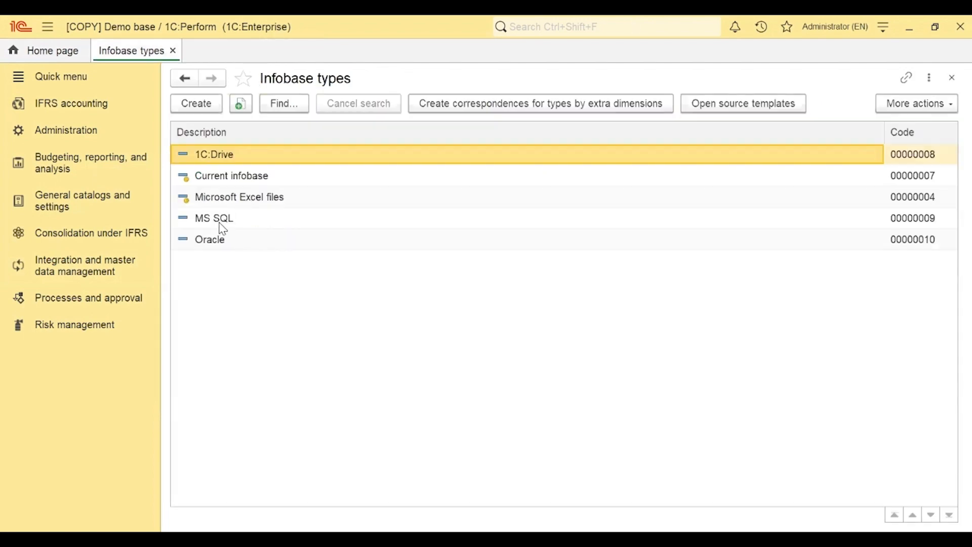
{"action": "double_click", "coordinate": [219, 223]}
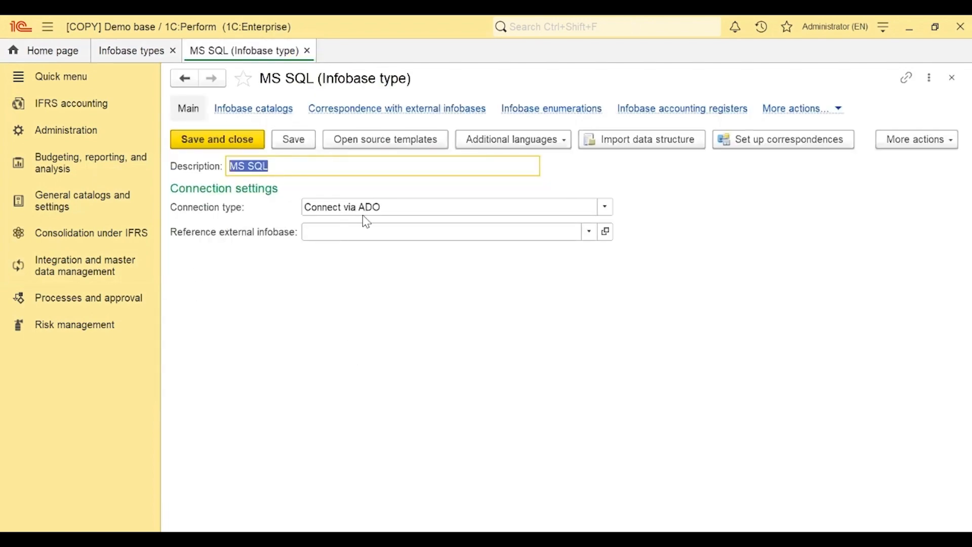
{"action": "left_click", "coordinate": [951, 77]}
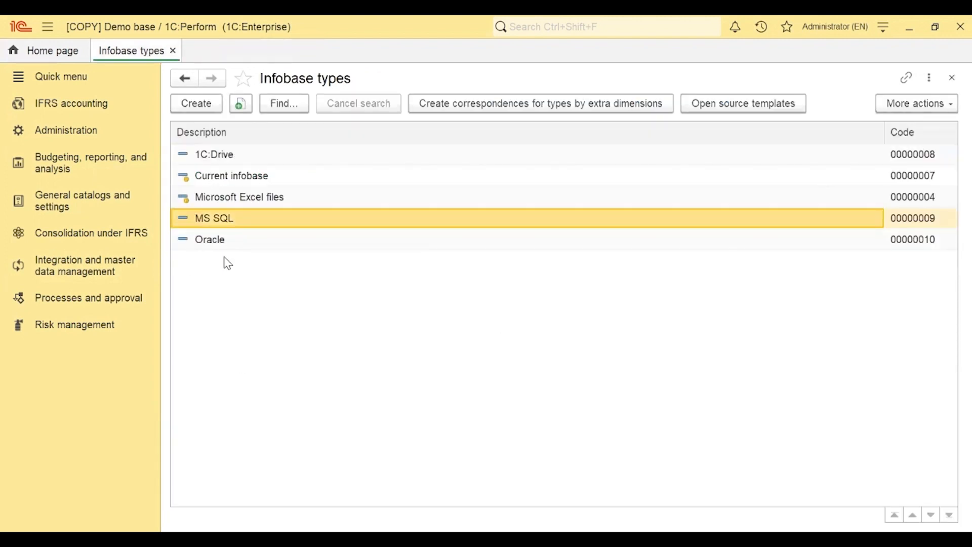
Examine the connection type set for the Oracle infobase type and close its record
{"action": "left_click", "coordinate": [203, 237]}
{"action": "double_click", "coordinate": [203, 237]}
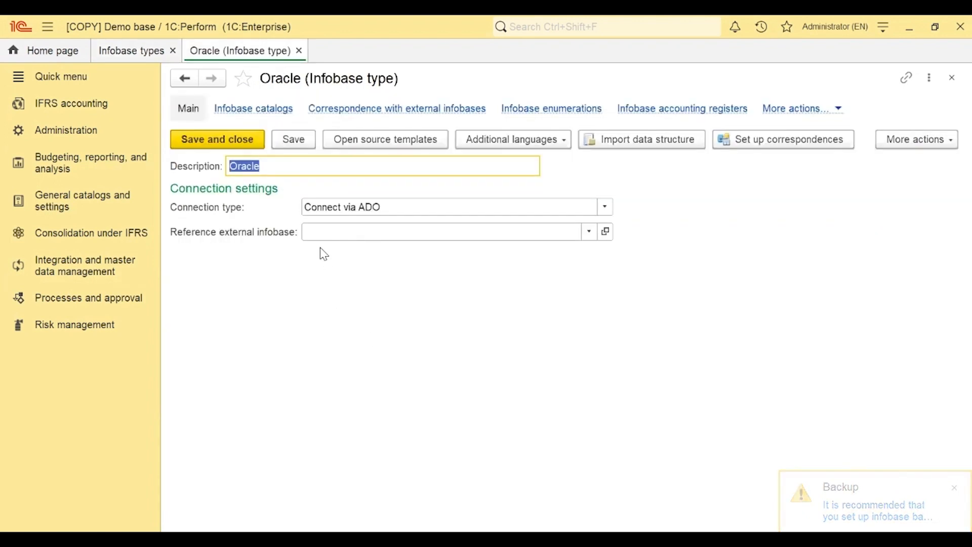
{"action": "left_click", "coordinate": [388, 208]}
{"action": "left_click", "coordinate": [387, 209]}
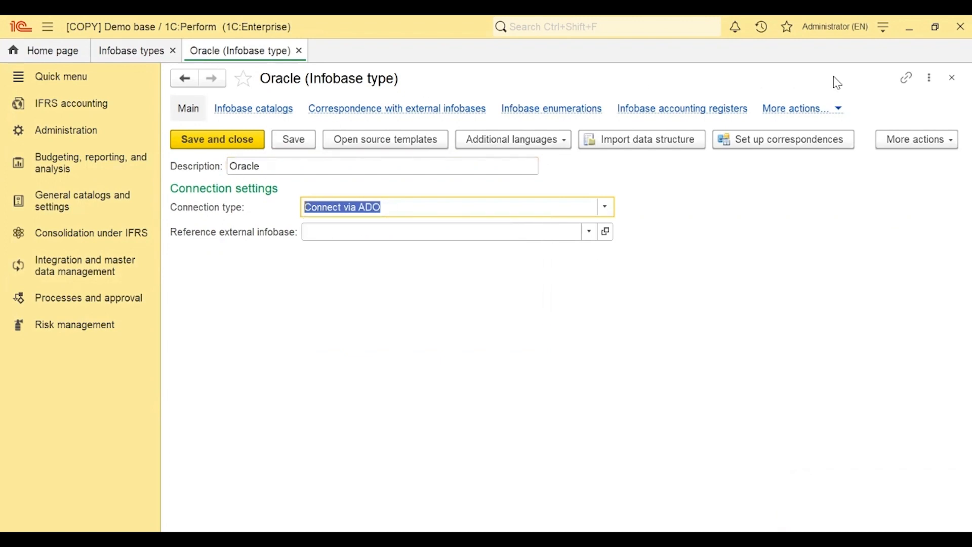
{"action": "left_click", "coordinate": [951, 78]}
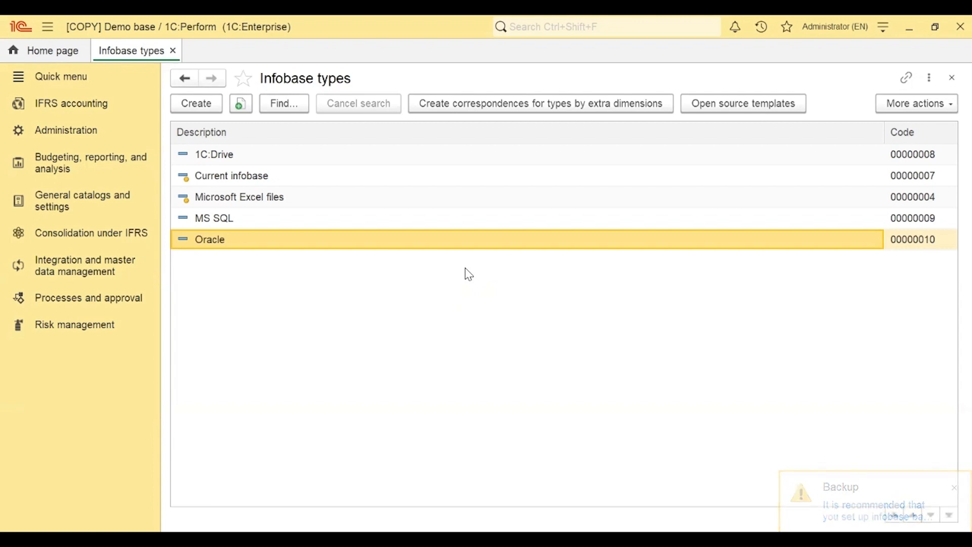
Open the 1C:Drive Tr external infobase, check its connection and save the record
{"action": "left_click", "coordinate": [73, 268]}
{"action": "left_click", "coordinate": [246, 268]}
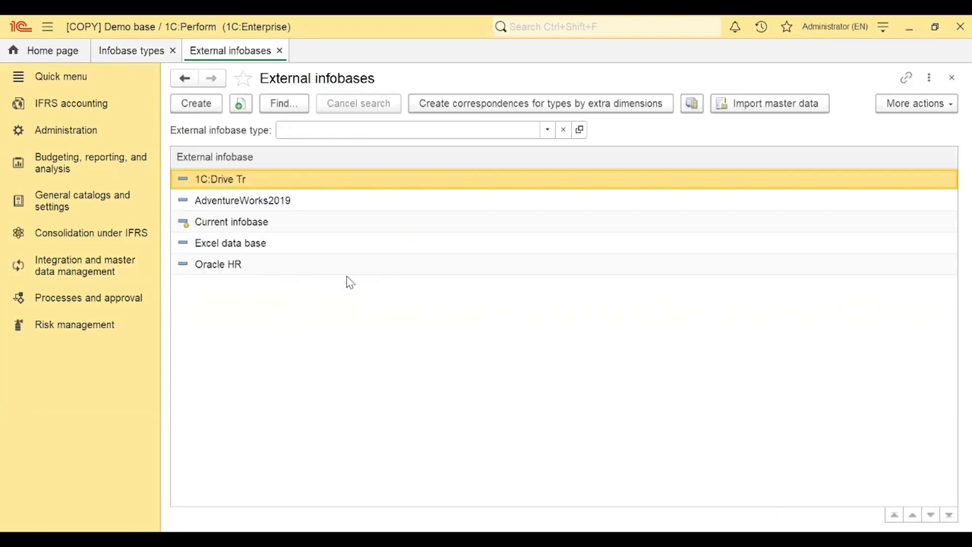
{"action": "double_click", "coordinate": [245, 181]}
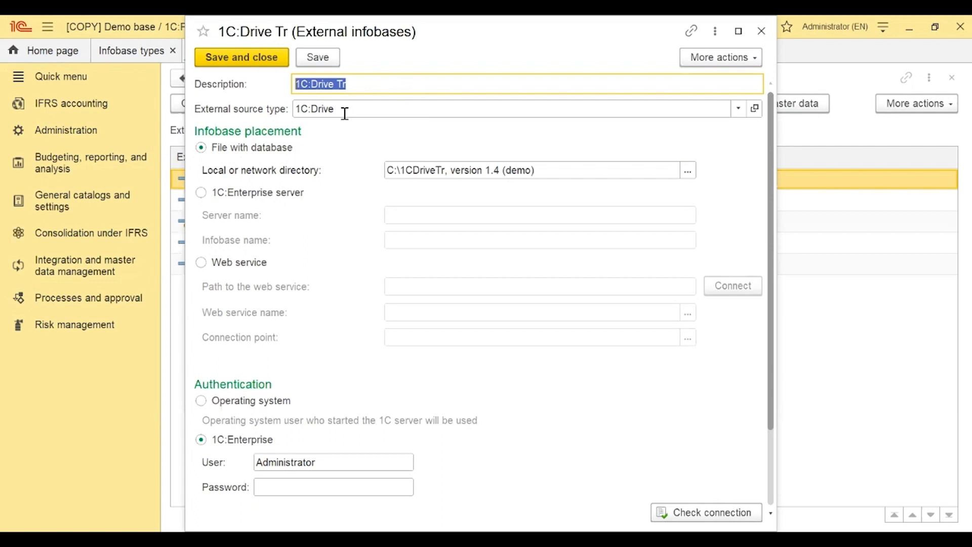
{"action": "left_click", "coordinate": [464, 171]}
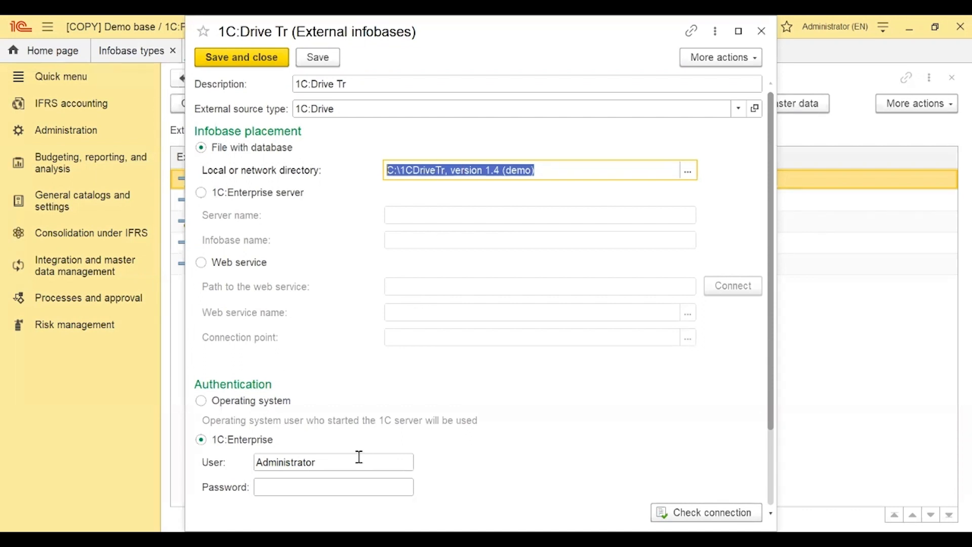
{"action": "left_click", "coordinate": [306, 462]}
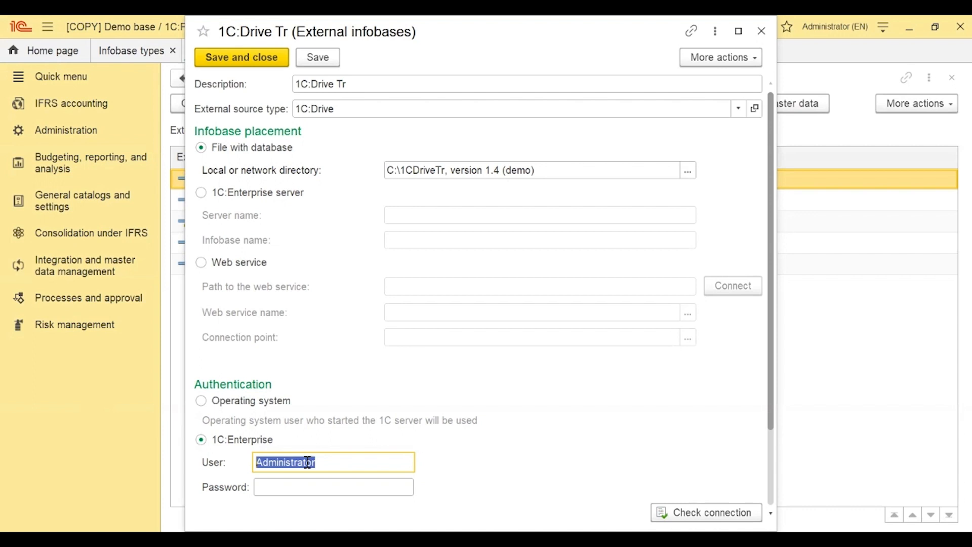
{"action": "scroll", "coordinate": [705, 449], "scroll_direction": "down", "scroll_amount": 3}
{"action": "left_click", "coordinate": [705, 420]}
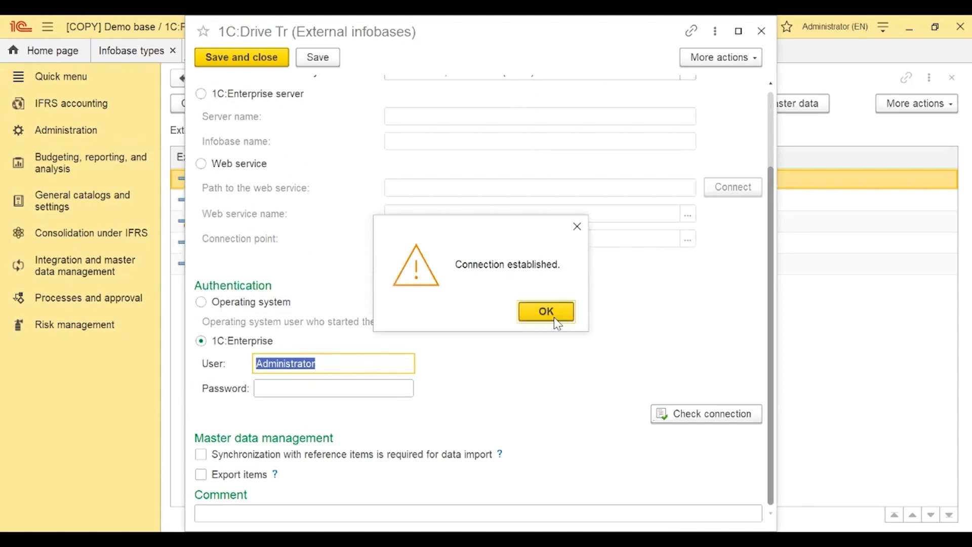
{"action": "left_click", "coordinate": [556, 315]}
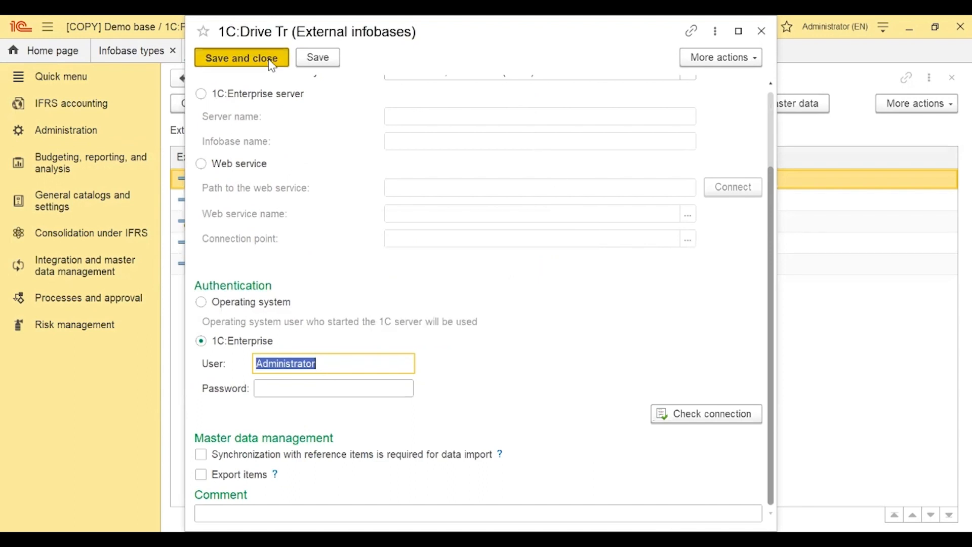
{"action": "left_click", "coordinate": [242, 58]}
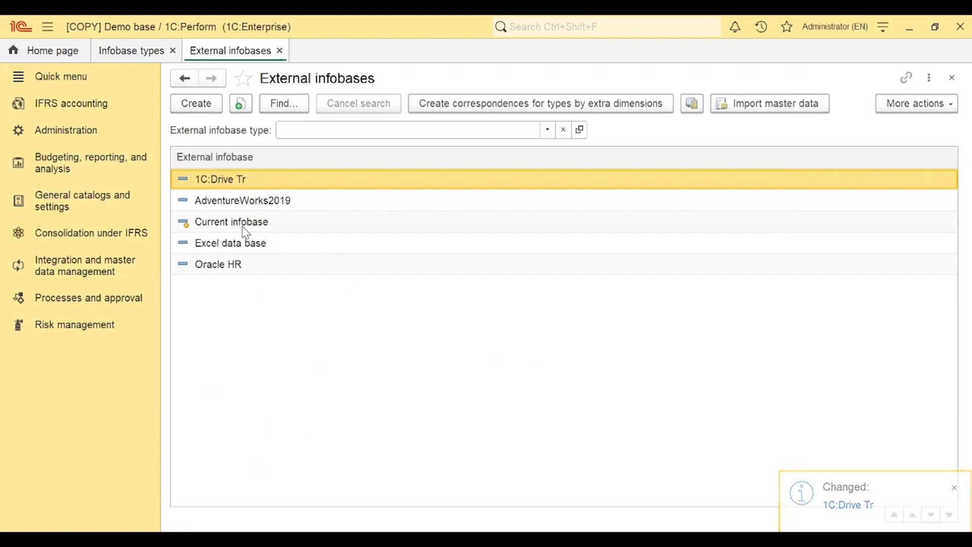
Open the connection string settings of the Oracle HR external infobase and review the available OLE DB providers
{"action": "double_click", "coordinate": [229, 264]}
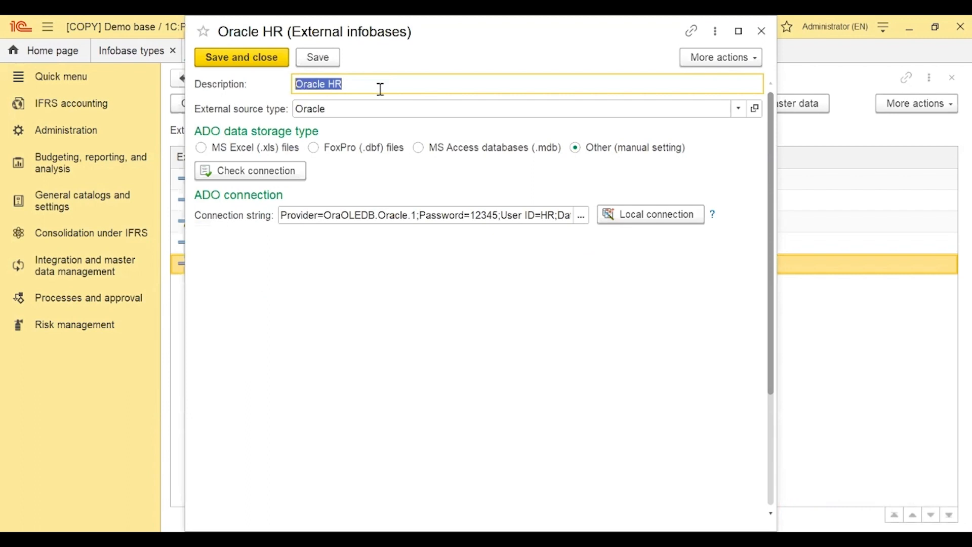
{"action": "left_click", "coordinate": [360, 111]}
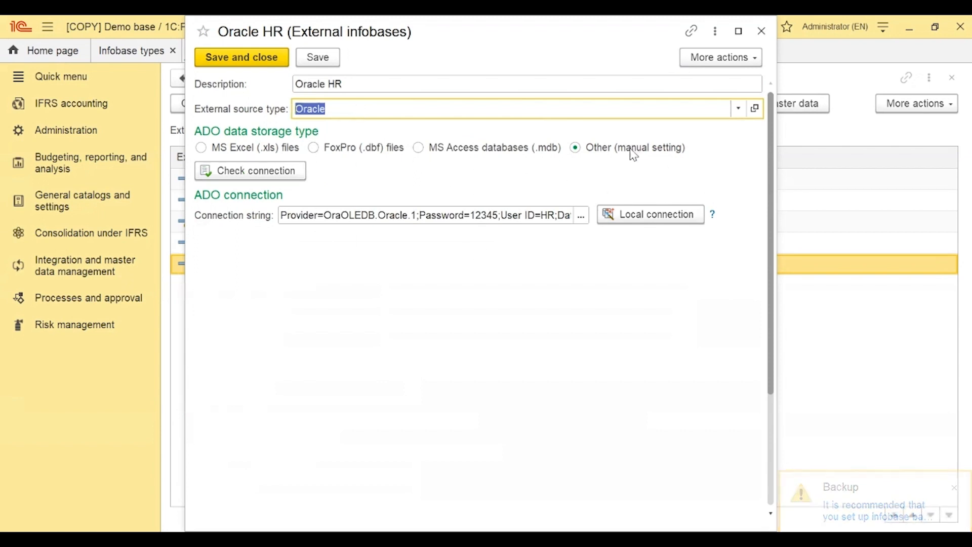
{"action": "left_click", "coordinate": [582, 218]}
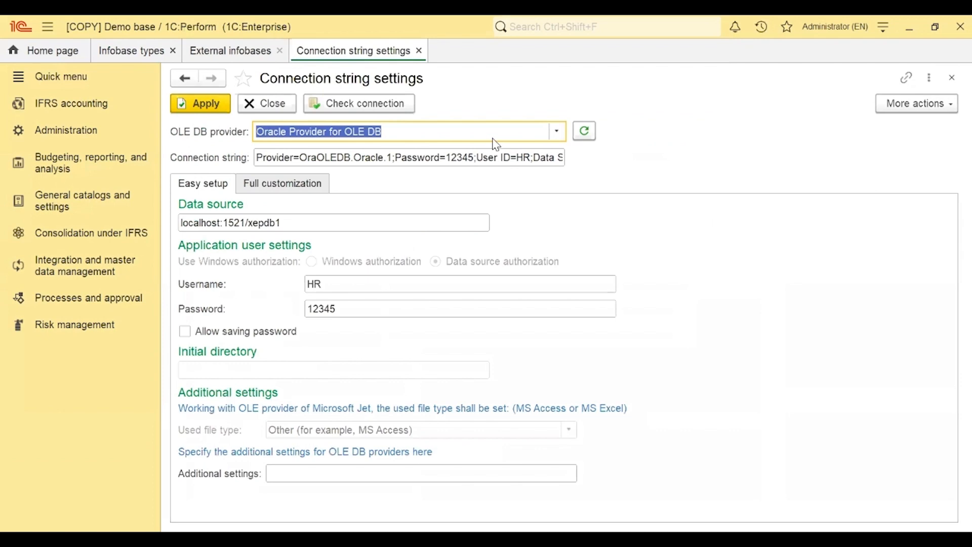
{"action": "left_click", "coordinate": [557, 134]}
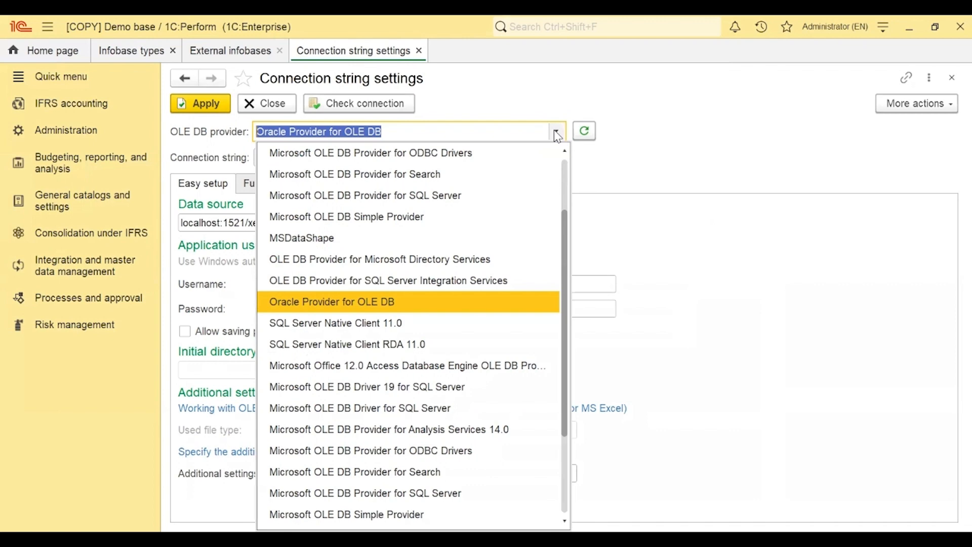
{"action": "left_click", "coordinate": [730, 236]}
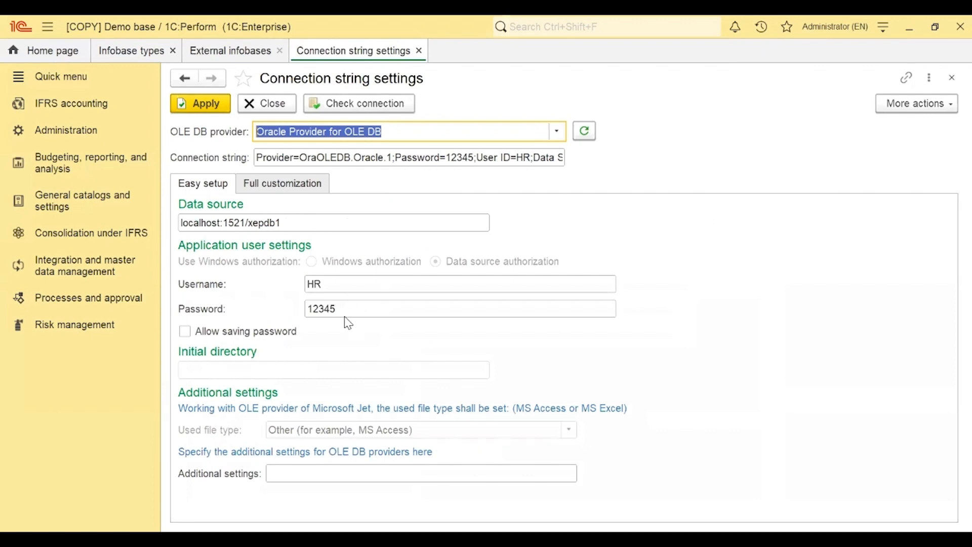
Check the Oracle HR connection, apply its connection string settings and save the external infobase
{"action": "left_click", "coordinate": [339, 105]}
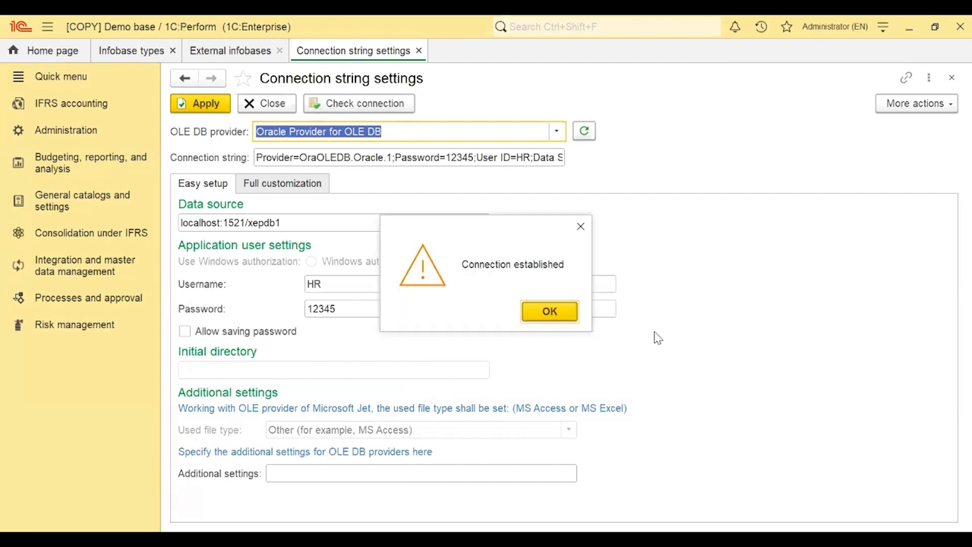
{"action": "left_click", "coordinate": [557, 308]}
{"action": "left_click", "coordinate": [202, 107]}
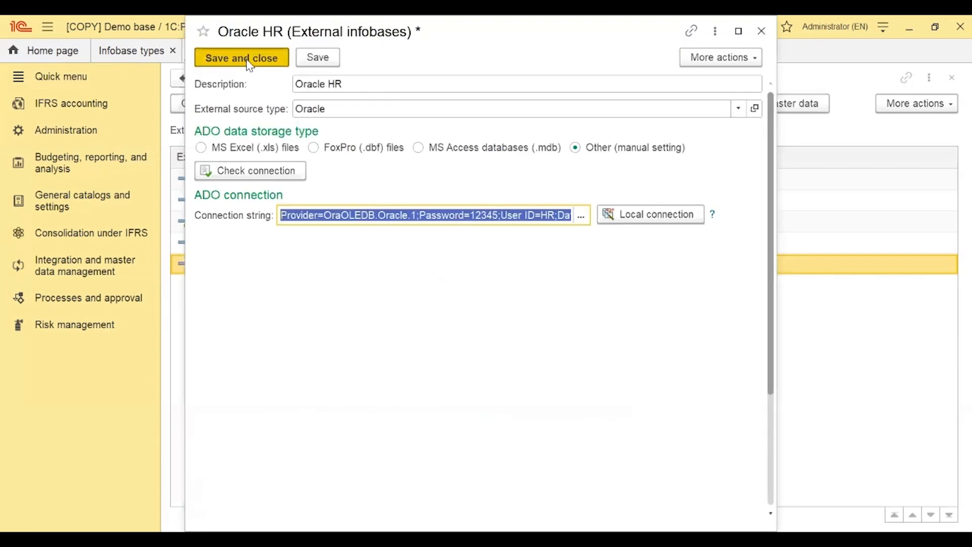
{"action": "left_click", "coordinate": [242, 58]}
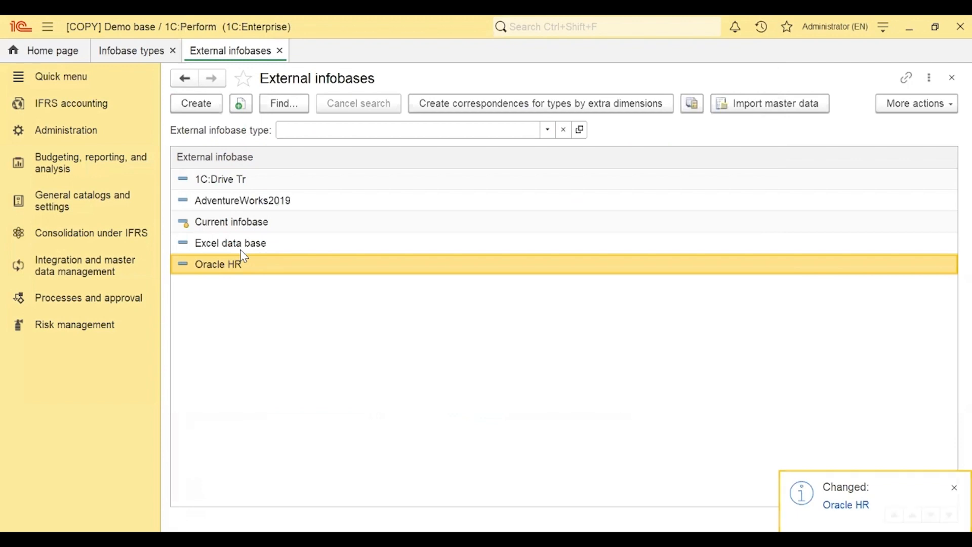
Check the connection string of the AdventureWorks2019 external infobase, apply it and save the record
{"action": "double_click", "coordinate": [233, 200]}
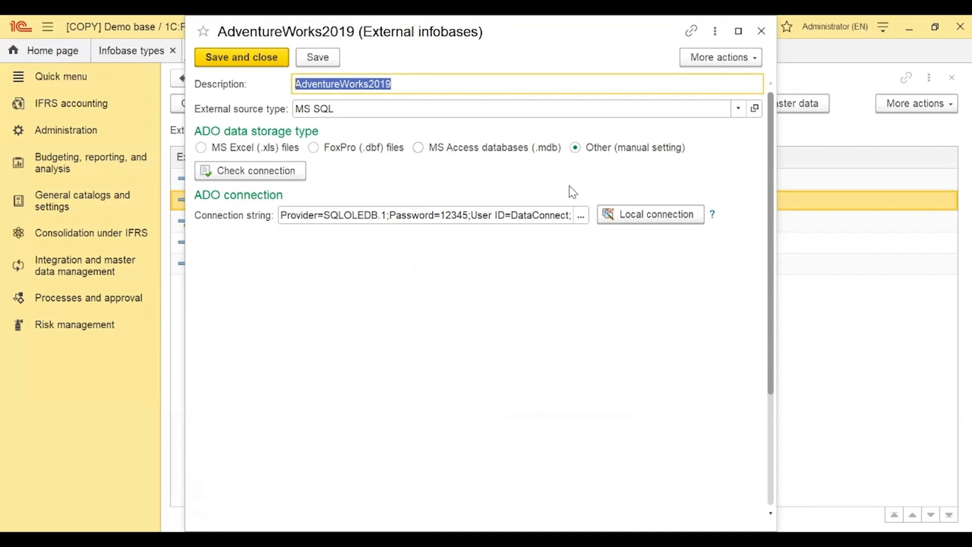
{"action": "left_click", "coordinate": [580, 221]}
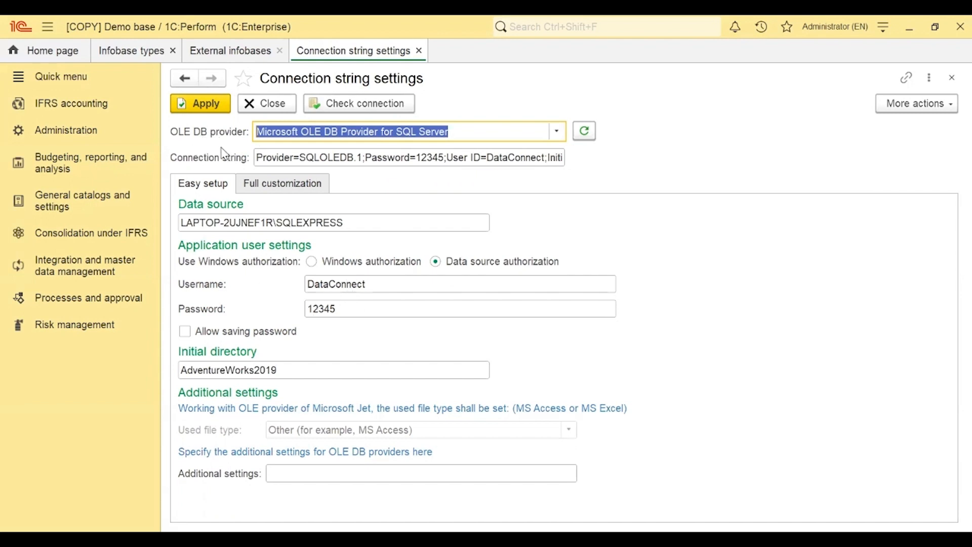
{"action": "left_click", "coordinate": [378, 109]}
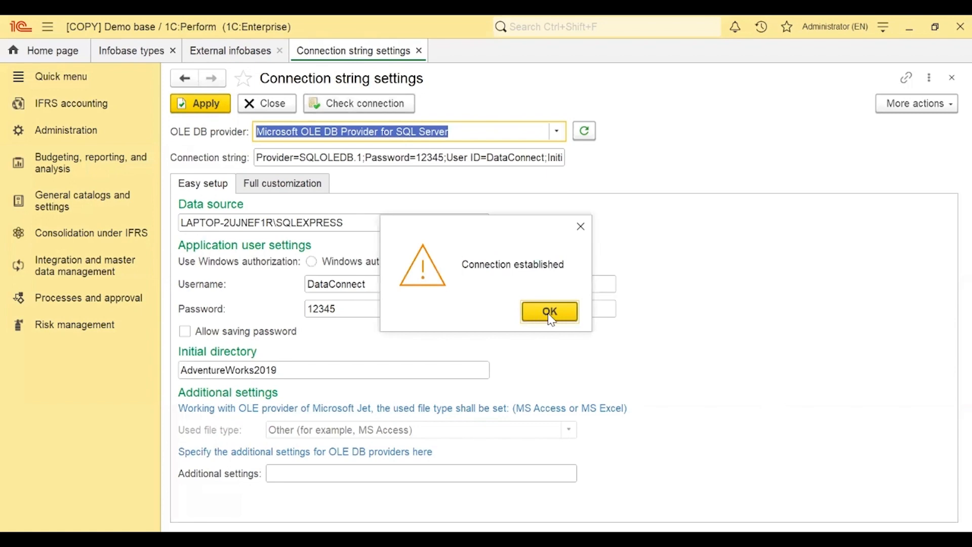
{"action": "left_click", "coordinate": [549, 312]}
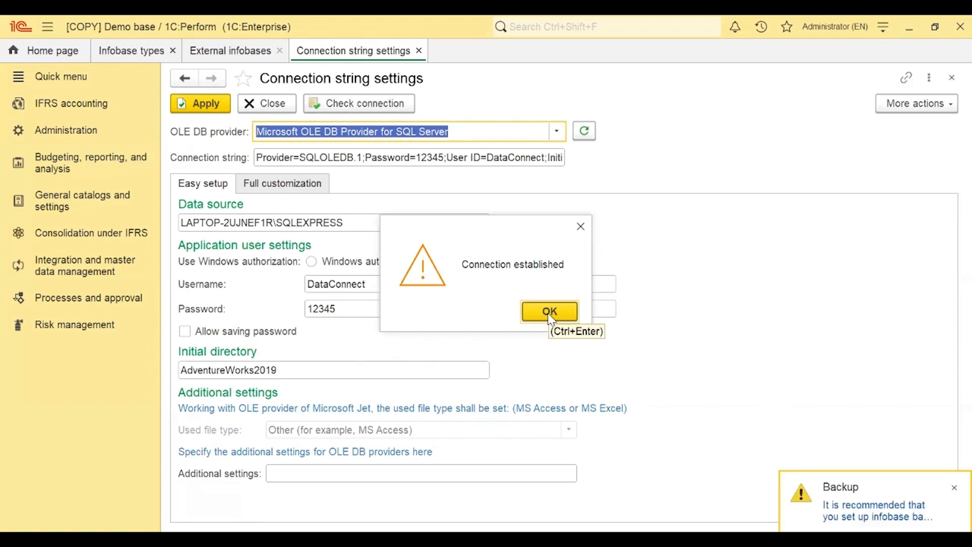
{"action": "left_click", "coordinate": [218, 105]}
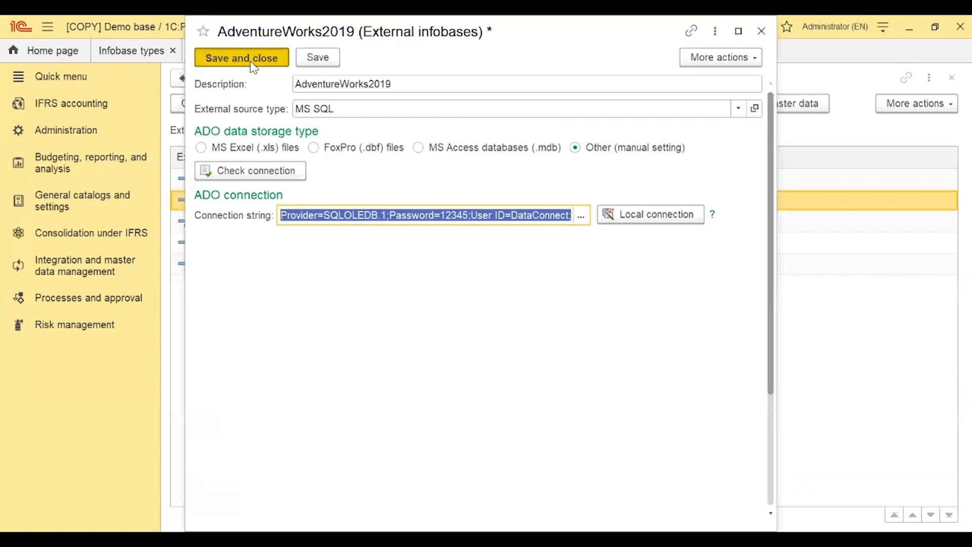
{"action": "left_click", "coordinate": [242, 57]}
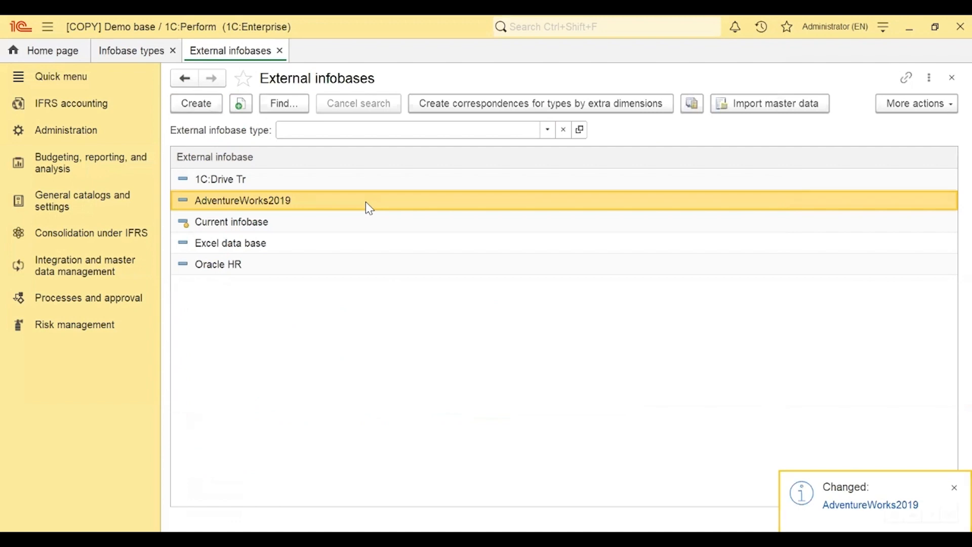
Set 1C:Drive Tr as the reference external infobase of the 1C:Drive infobase type, save it and import its data structure
{"action": "left_click", "coordinate": [532, 244]}
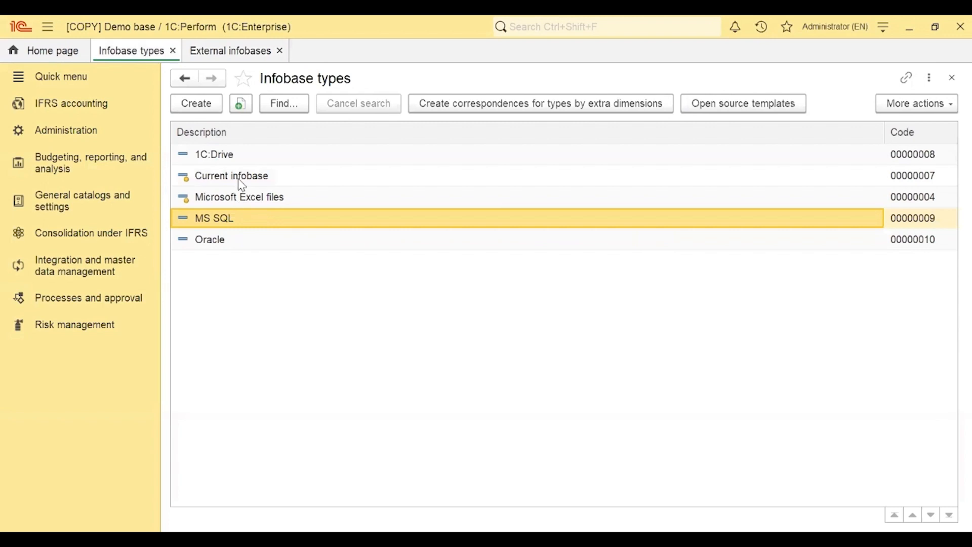
{"action": "left_click", "coordinate": [237, 159]}
{"action": "double_click", "coordinate": [237, 159]}
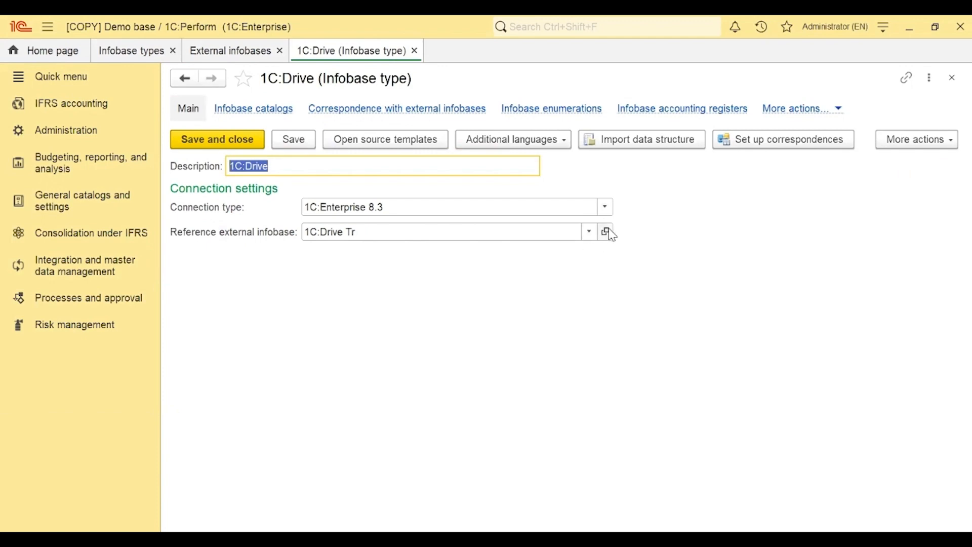
{"action": "left_click", "coordinate": [589, 232]}
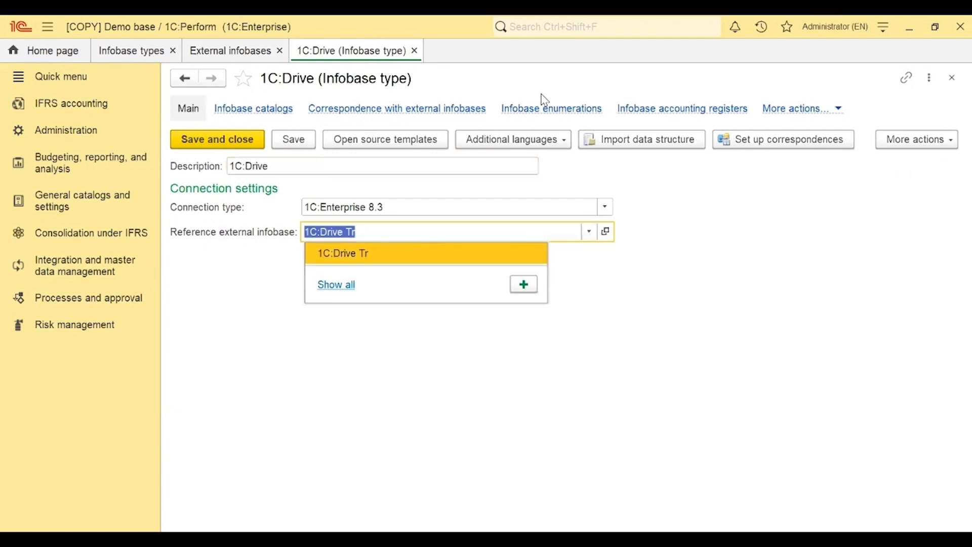
{"action": "left_click", "coordinate": [401, 252]}
{"action": "left_click", "coordinate": [294, 139]}
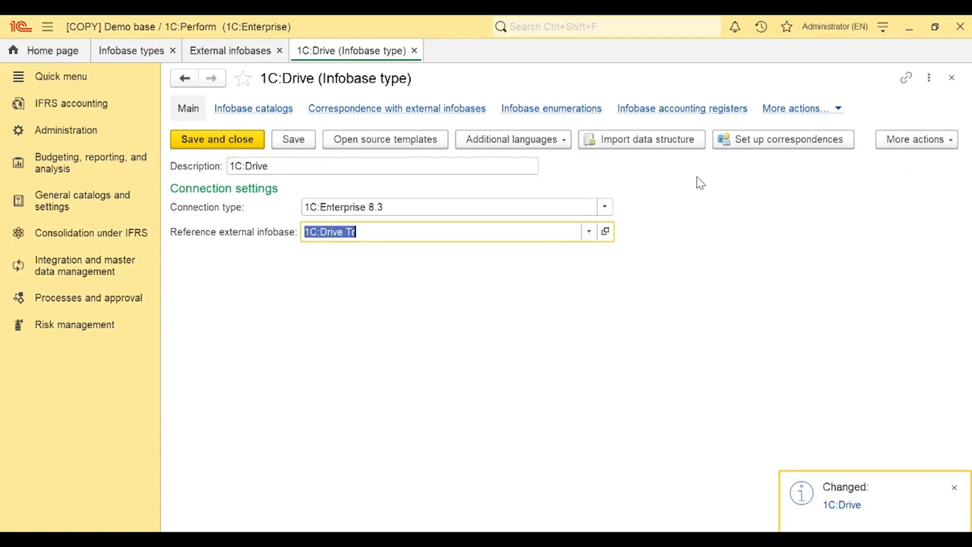
{"action": "left_click", "coordinate": [644, 147]}
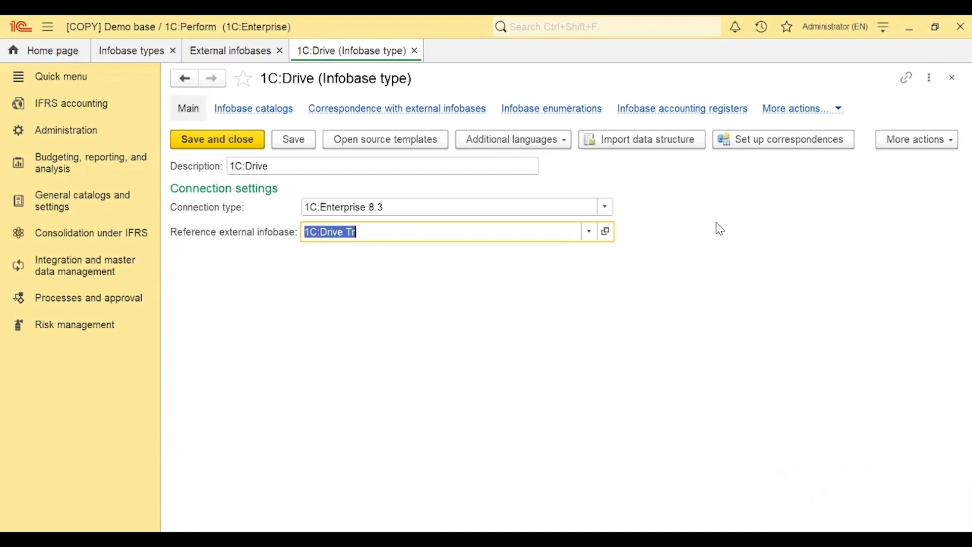
Examine the attributes of the Access keys catalog among the 1C:Drive type's infobase catalogs
{"action": "left_click", "coordinate": [248, 109]}
{"action": "left_click", "coordinate": [223, 304]}
{"action": "double_click", "coordinate": [221, 300]}
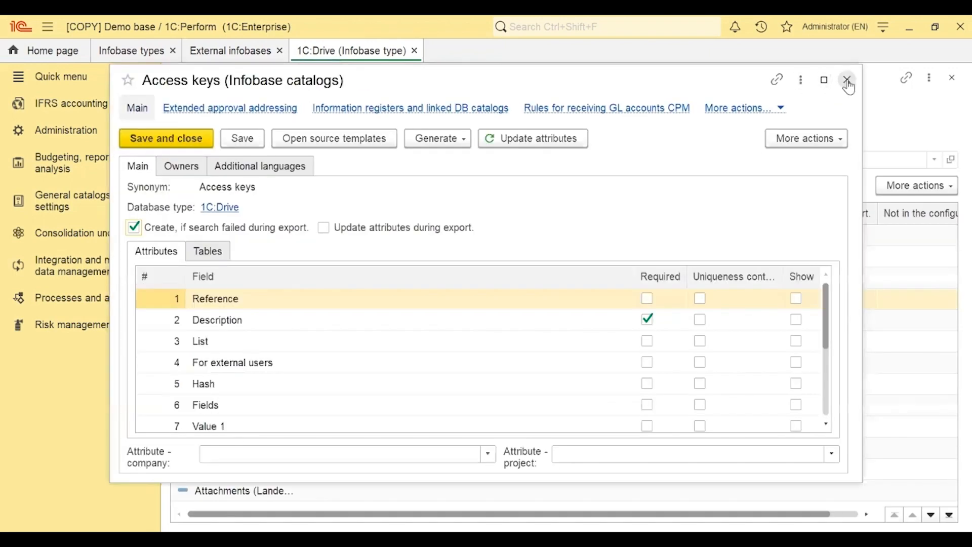
Close the Access keys catalog and view the infobase charts of accounts of the 1C:Drive type
{"action": "left_click", "coordinate": [847, 81]}
{"action": "left_click", "coordinate": [789, 109]}
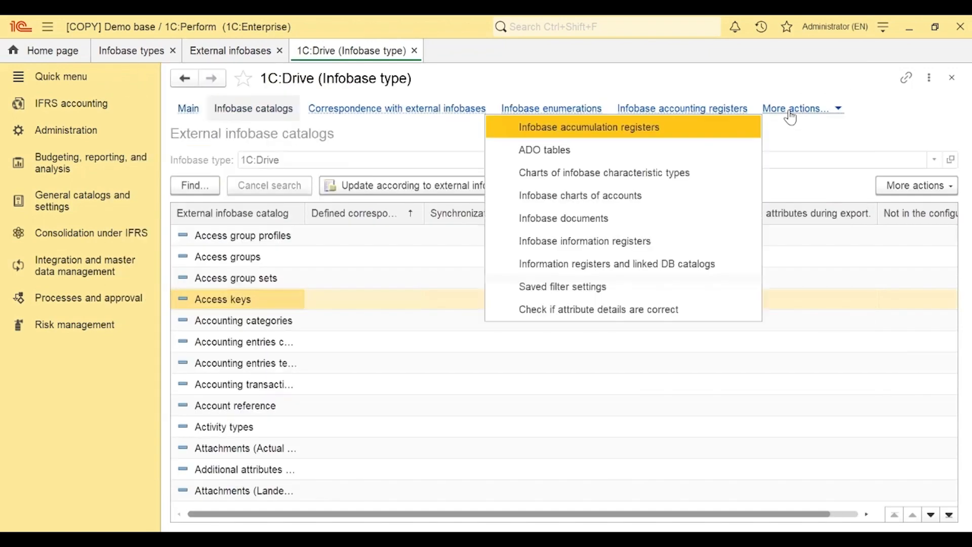
{"action": "left_click", "coordinate": [584, 202]}
Examine the resources of the Access group tables information register in the 1C:Drive type, then close the infobase type
{"action": "left_click", "coordinate": [825, 109]}
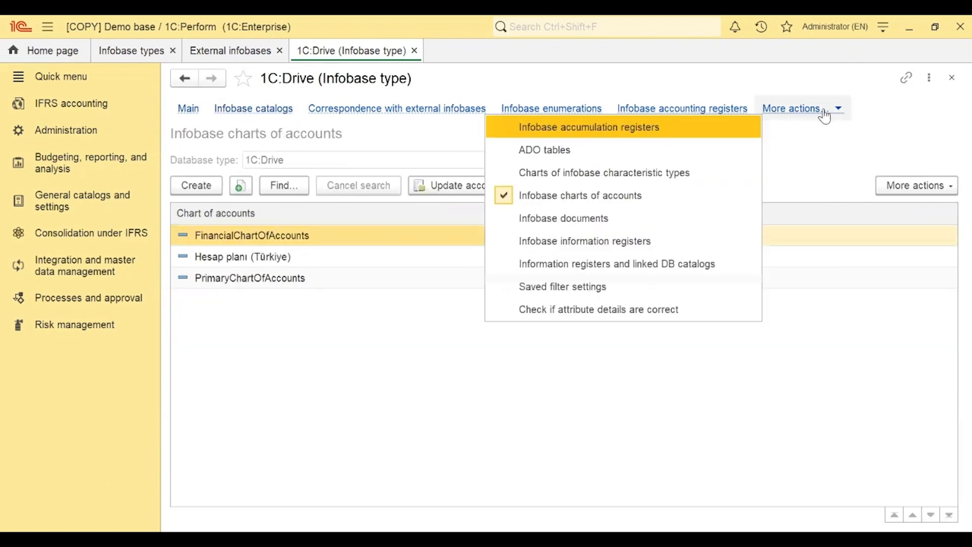
{"action": "left_click", "coordinate": [569, 253]}
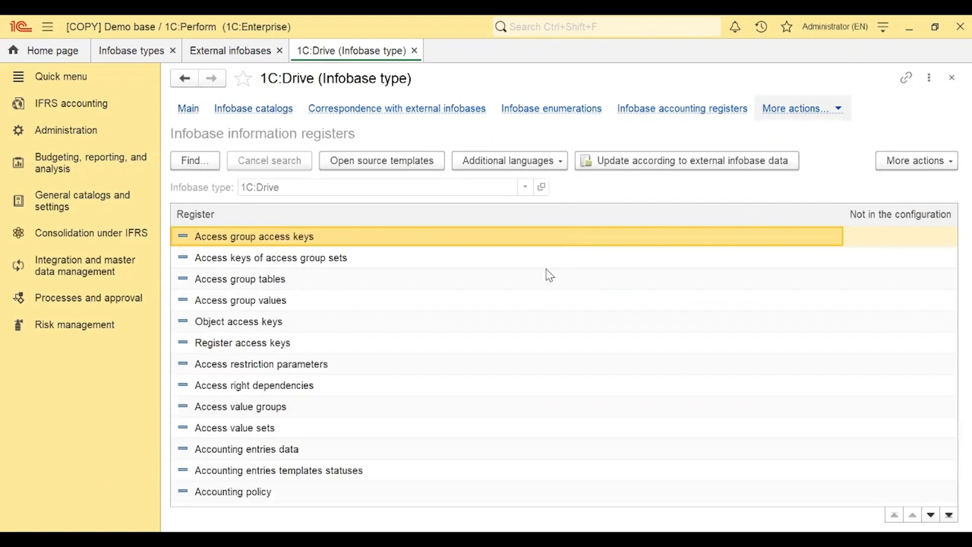
{"action": "left_click", "coordinate": [256, 283]}
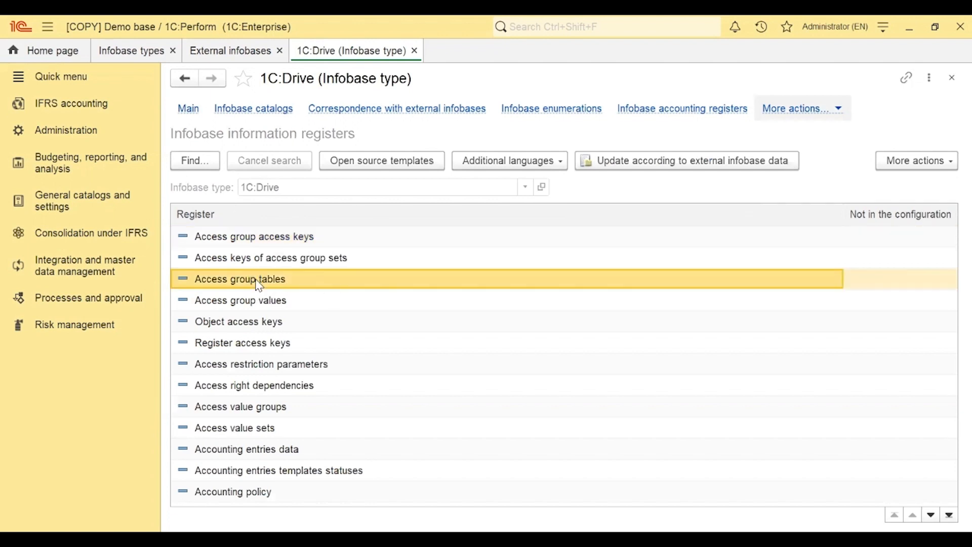
{"action": "double_click", "coordinate": [257, 282]}
{"action": "left_click", "coordinate": [245, 252]}
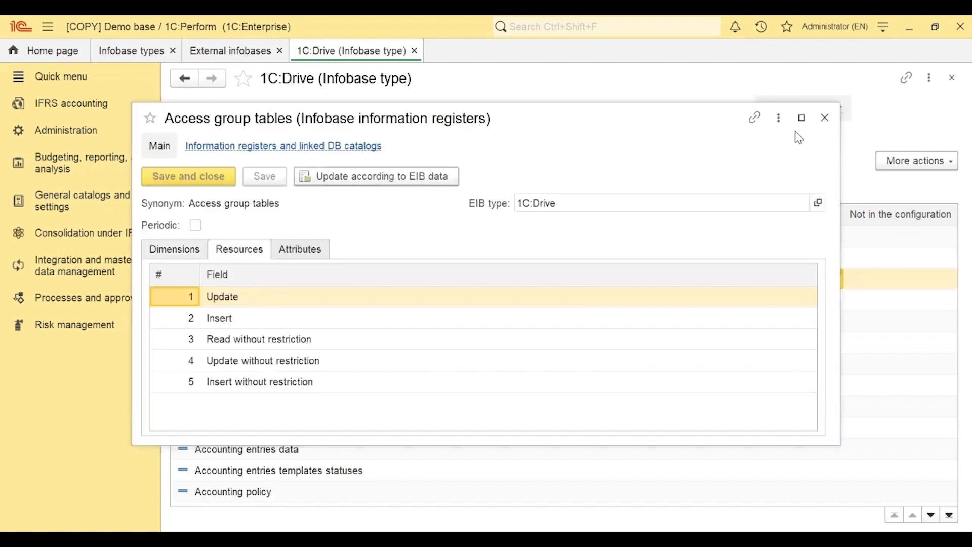
{"action": "left_click", "coordinate": [825, 118]}
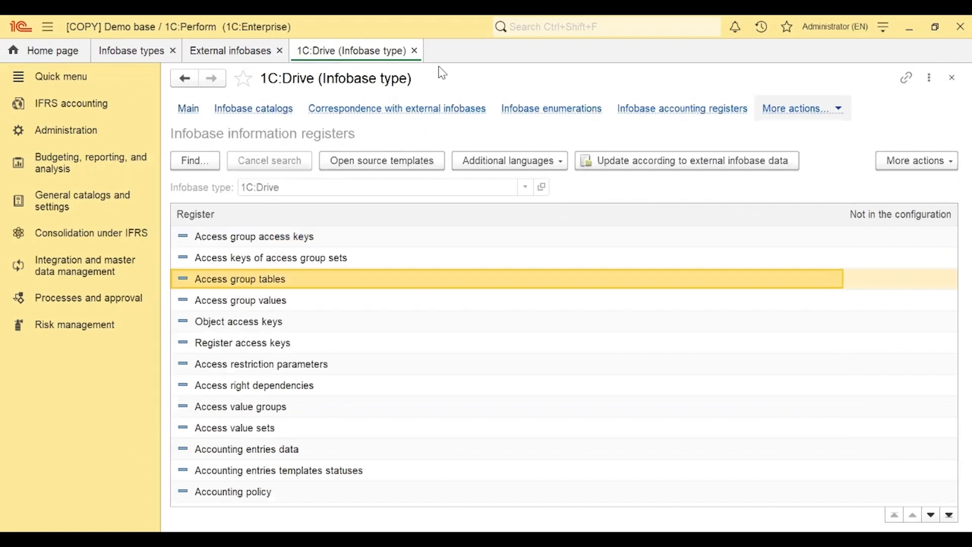
{"action": "left_click", "coordinate": [414, 51]}
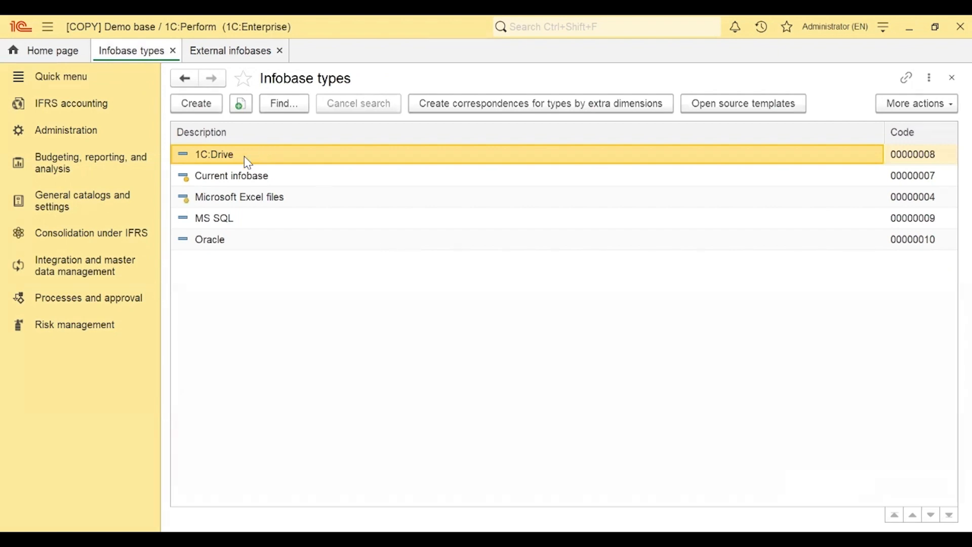
Set AdventureWorks2019 as the reference external infobase of the MS SQL infobase type and save it
{"action": "double_click", "coordinate": [218, 223]}
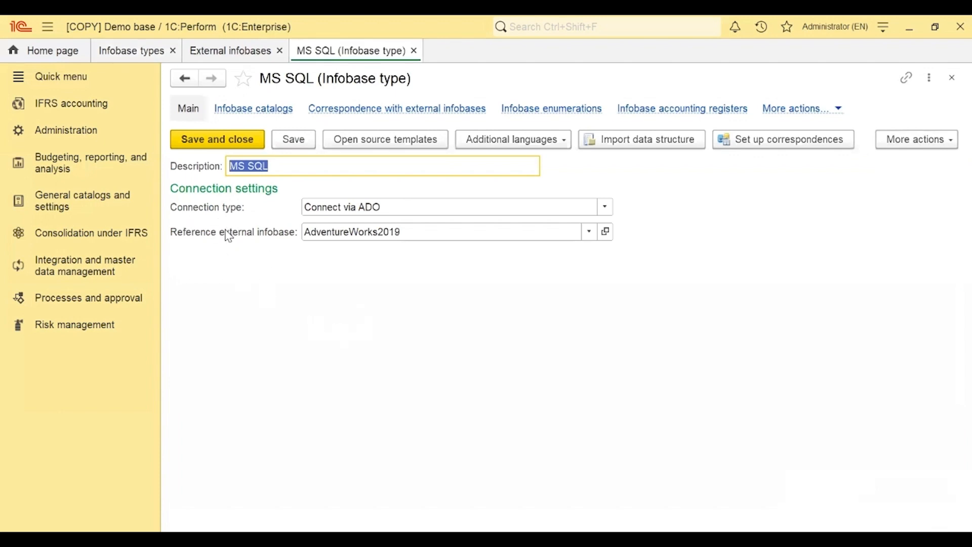
{"action": "left_click", "coordinate": [588, 232]}
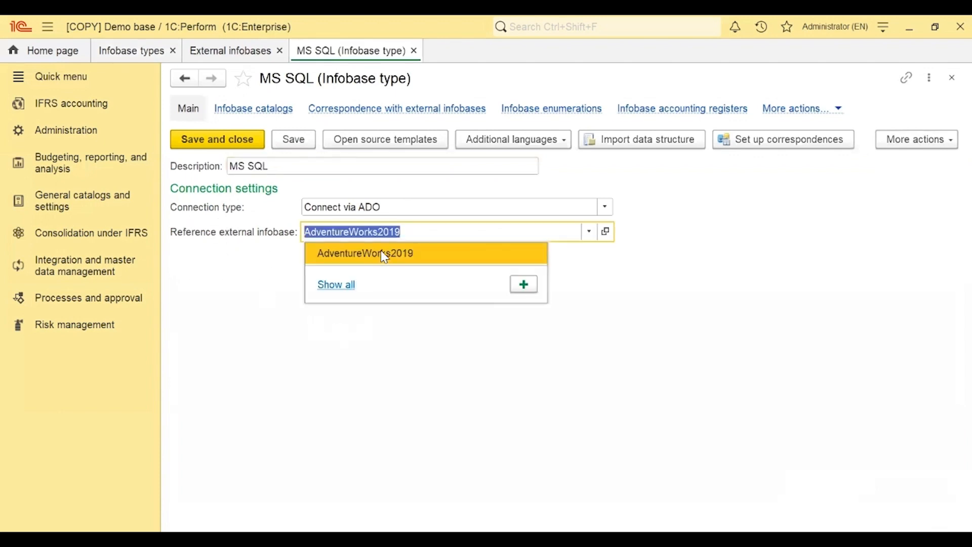
{"action": "left_click", "coordinate": [382, 253]}
{"action": "left_click", "coordinate": [293, 140]}
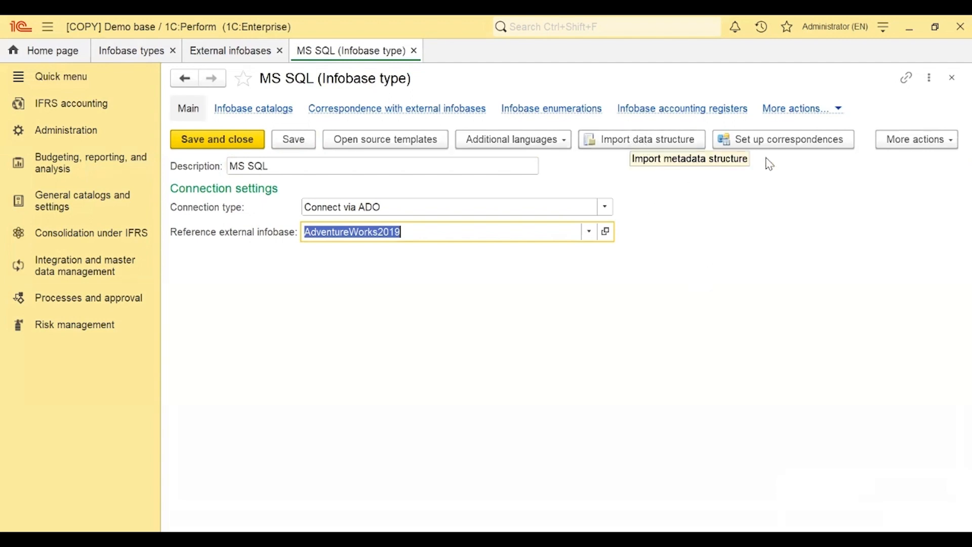
Start a selective import by names of ADO tables for the MS SQL type and add Product to the table names
{"action": "left_click", "coordinate": [785, 111]}
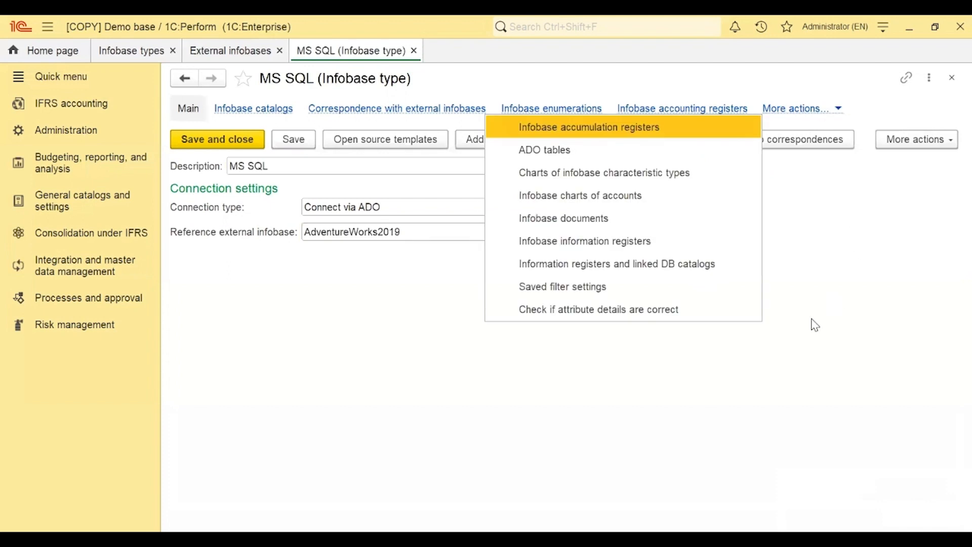
{"action": "left_click", "coordinate": [571, 151]}
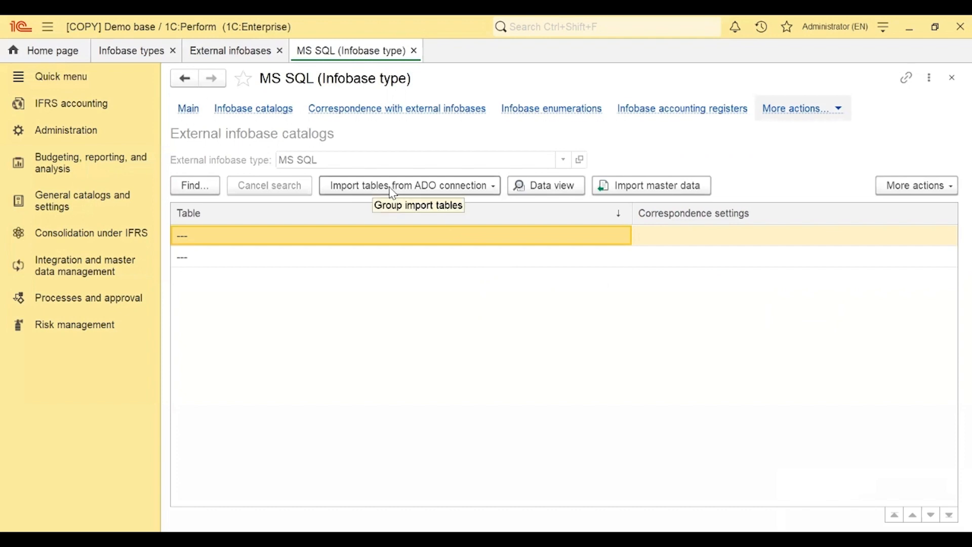
{"action": "left_click", "coordinate": [448, 186]}
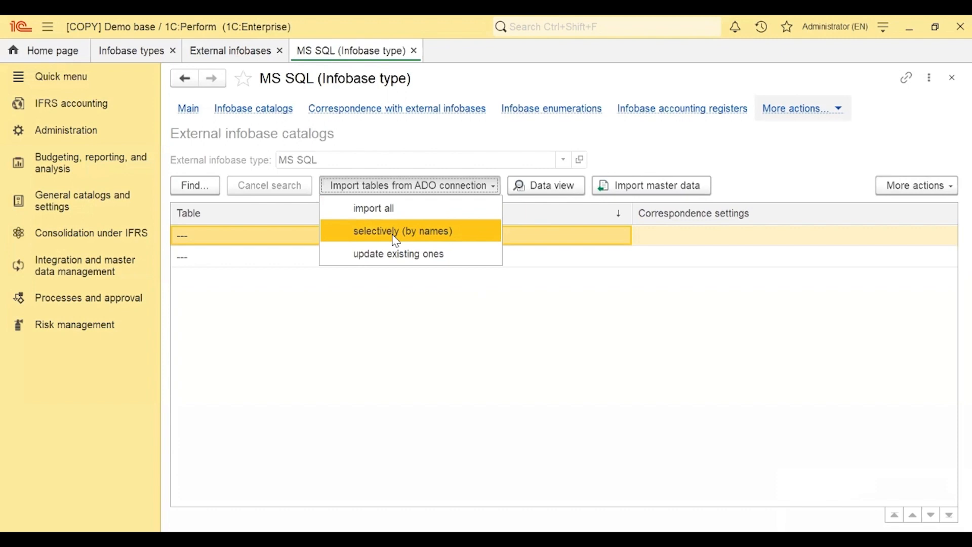
{"action": "left_click", "coordinate": [397, 242]}
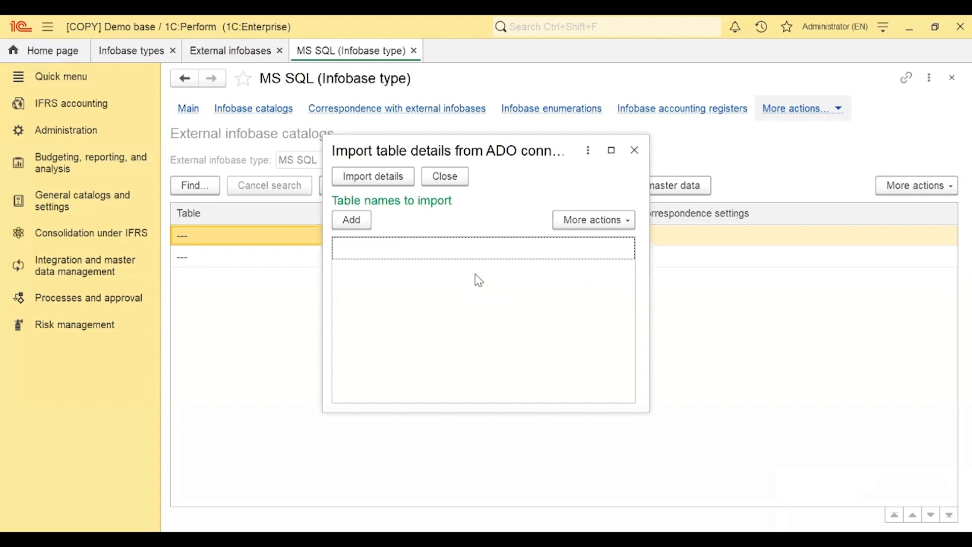
{"action": "left_click", "coordinate": [353, 219]}
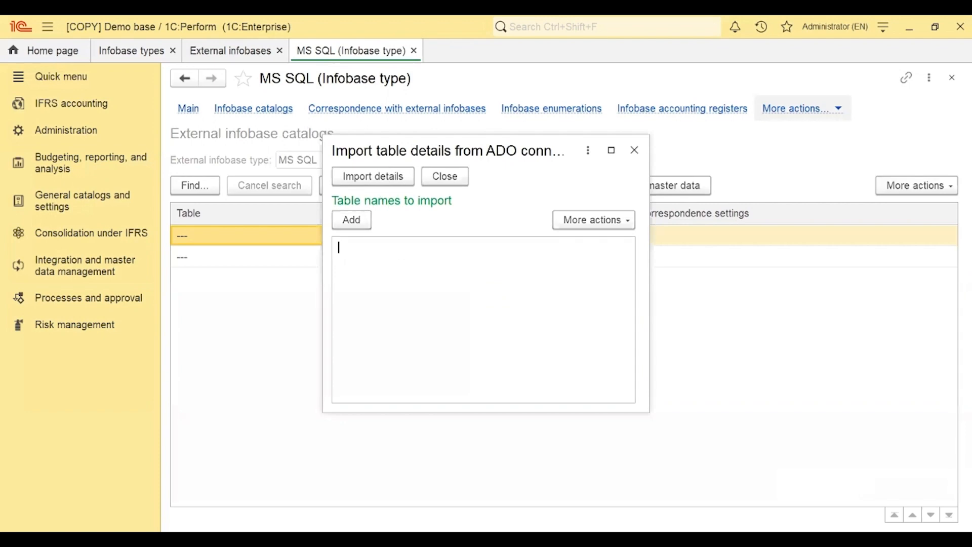
{"action": "double_click", "coordinate": [539, 290]}
{"action": "key", "text": "ctrl+c"}
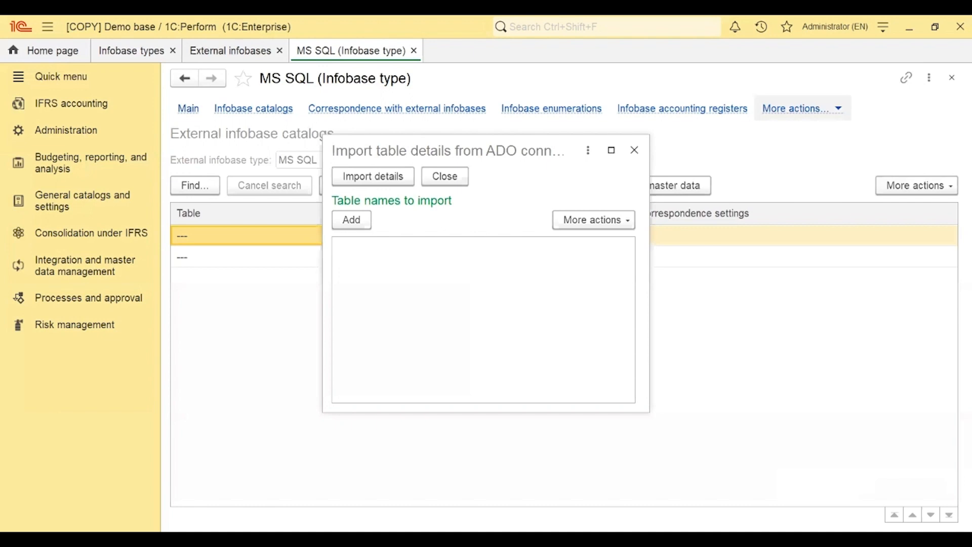
{"action": "left_click", "coordinate": [428, 285]}
{"action": "key", "text": "ctrl+v"}
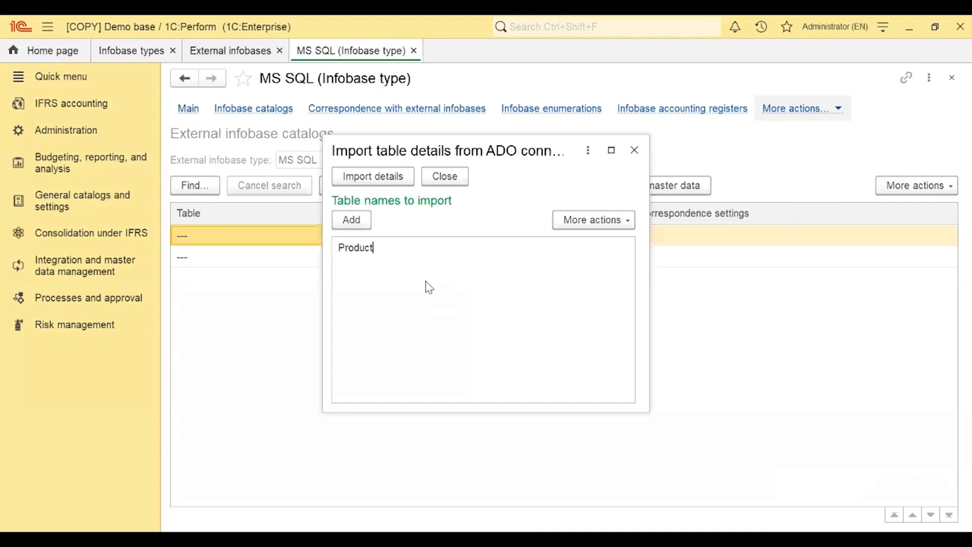
{"action": "key", "text": "Return"}
Add ProductListPriceHistory to the table names and import the details of the listed tables
{"action": "left_click", "coordinate": [352, 220]}
{"action": "key", "text": "alt+Tab"}
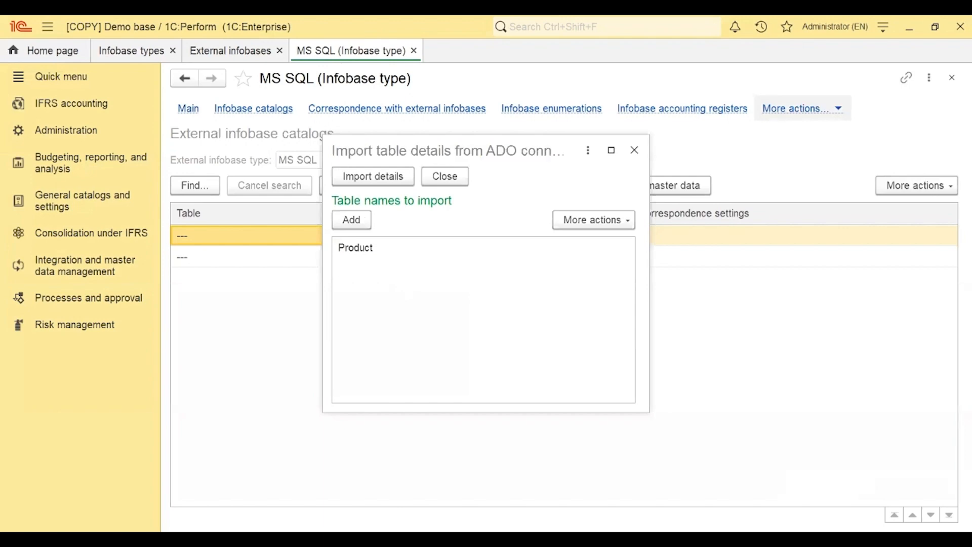
{"action": "key", "text": "alt+Tab"}
{"action": "key", "text": "ctrl+v"}
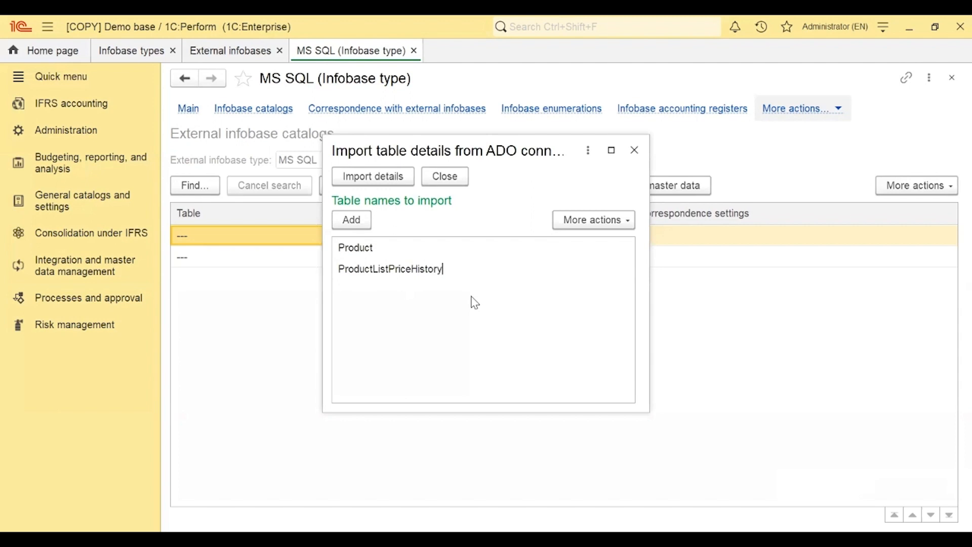
{"action": "key", "text": "Return"}
{"action": "left_click", "coordinate": [395, 176]}
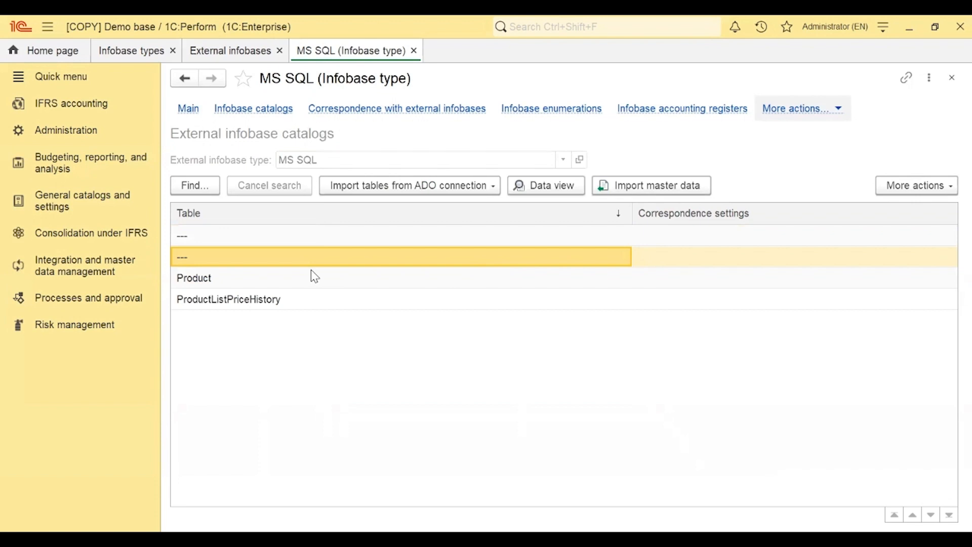
Examine the attributes of the Product and ProductListPriceHistory ADO tables, then close the MS SQL infobase type
{"action": "double_click", "coordinate": [214, 278]}
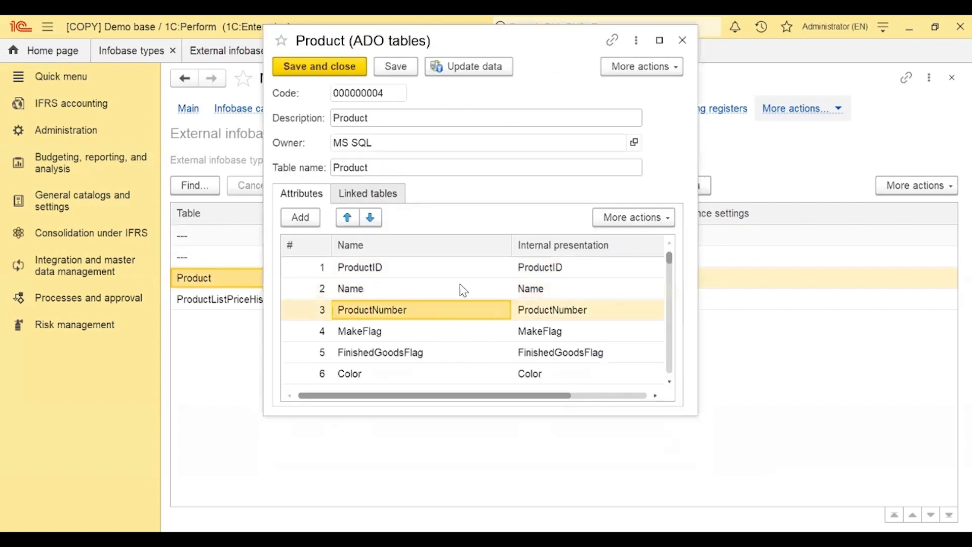
{"action": "left_click", "coordinate": [682, 40]}
{"action": "left_click", "coordinate": [257, 299]}
{"action": "double_click", "coordinate": [257, 299]}
{"action": "left_click", "coordinate": [380, 307]}
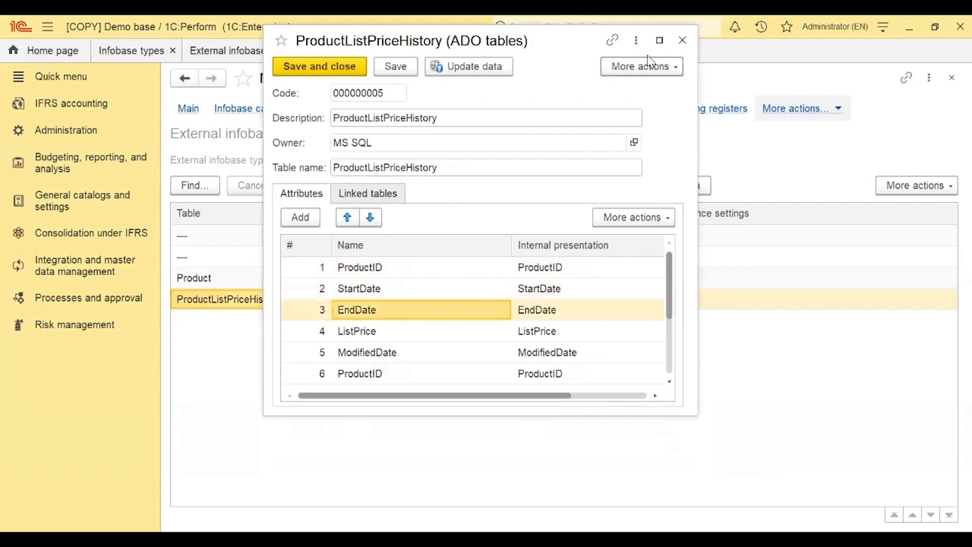
{"action": "left_click", "coordinate": [681, 40]}
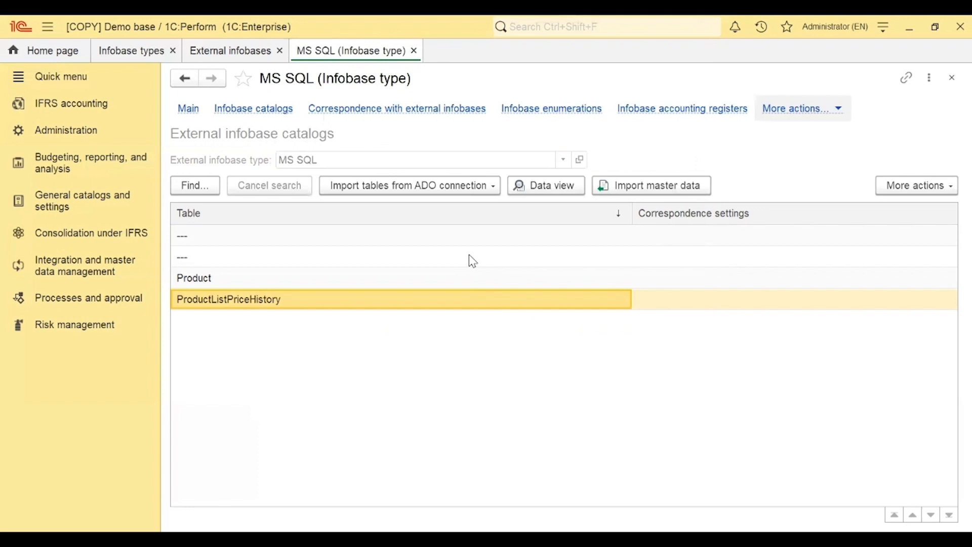
{"action": "left_click", "coordinate": [413, 50]}
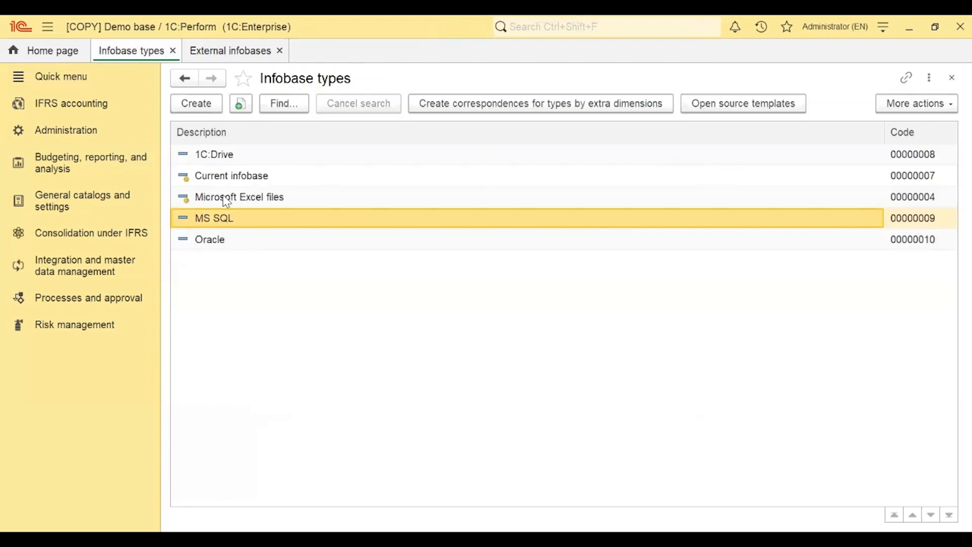
View the data of the EMPLOYEES table among the Oracle infobase type's ADO tables, then close the table view
{"action": "double_click", "coordinate": [213, 241]}
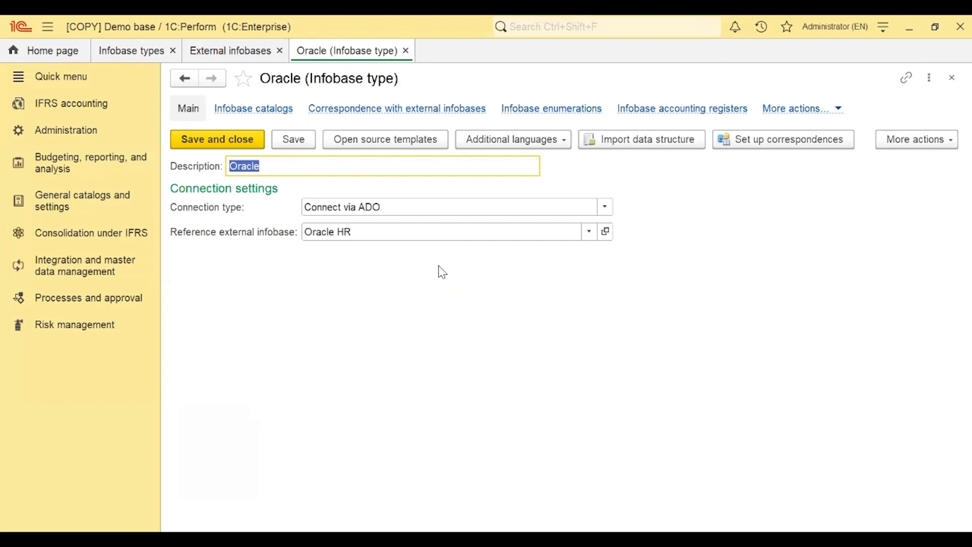
{"action": "left_click", "coordinate": [795, 108]}
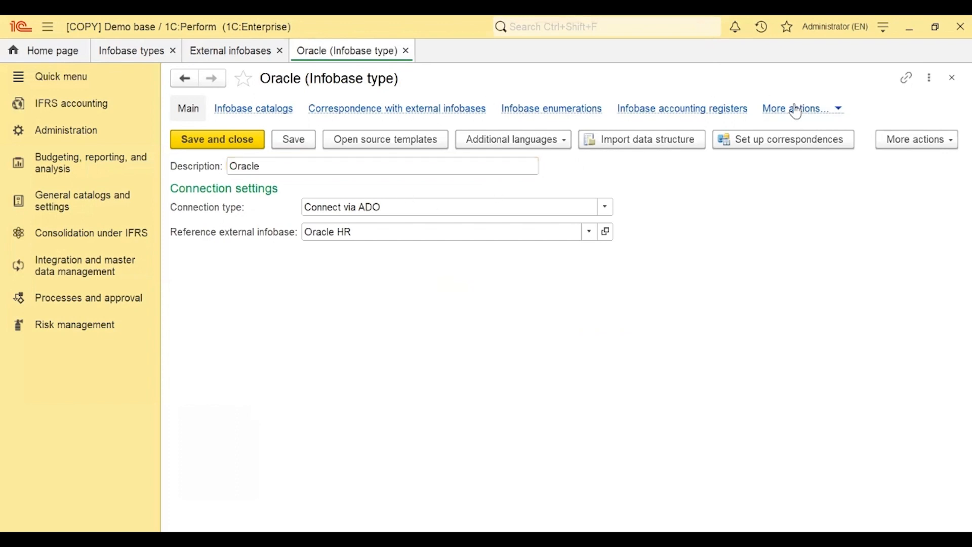
{"action": "left_click", "coordinate": [678, 151]}
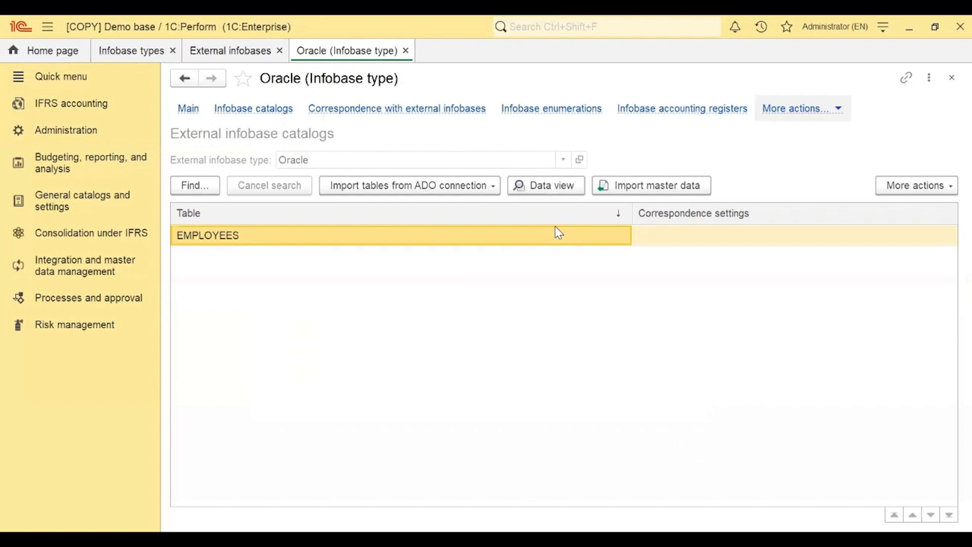
{"action": "left_click", "coordinate": [539, 191]}
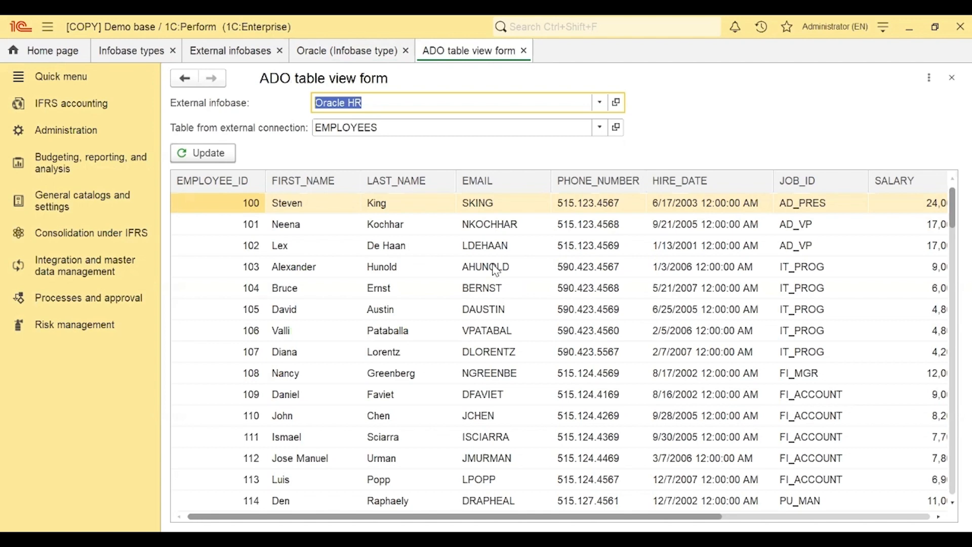
{"action": "left_click", "coordinate": [525, 50]}
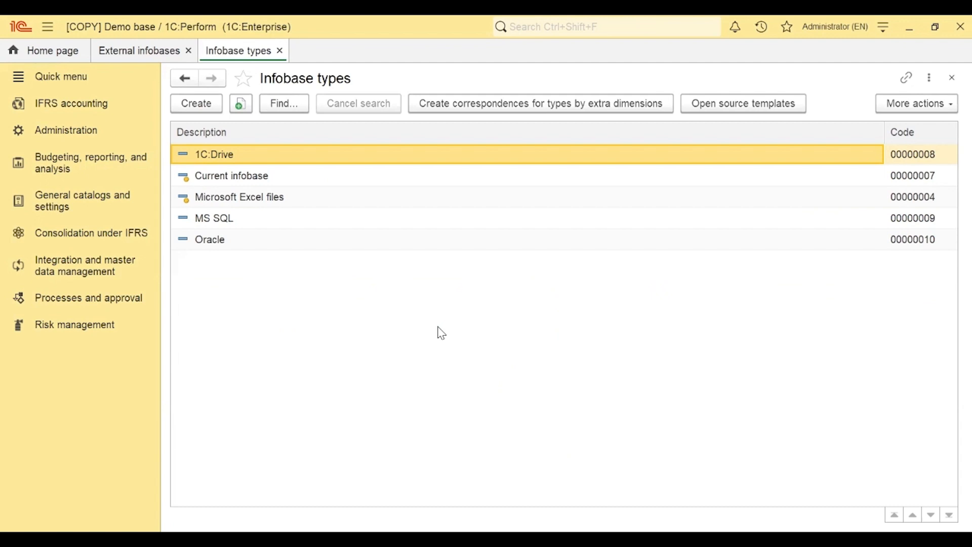
Create a 1C:Drive correspondence pairing the external Units classifier catalog with the current database's Classifier of Meas… catalog
{"action": "double_click", "coordinate": [245, 160]}
{"action": "left_click", "coordinate": [737, 141]}
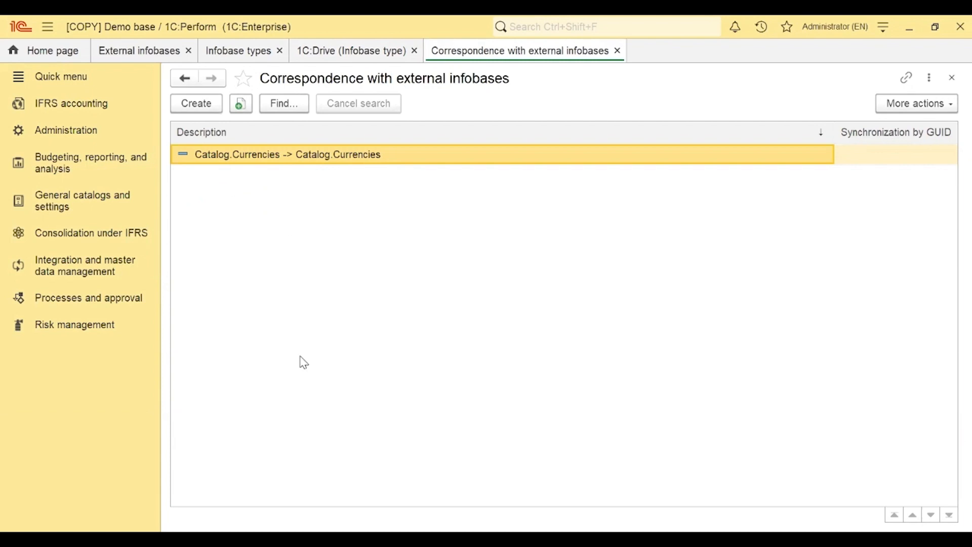
{"action": "left_click", "coordinate": [208, 104]}
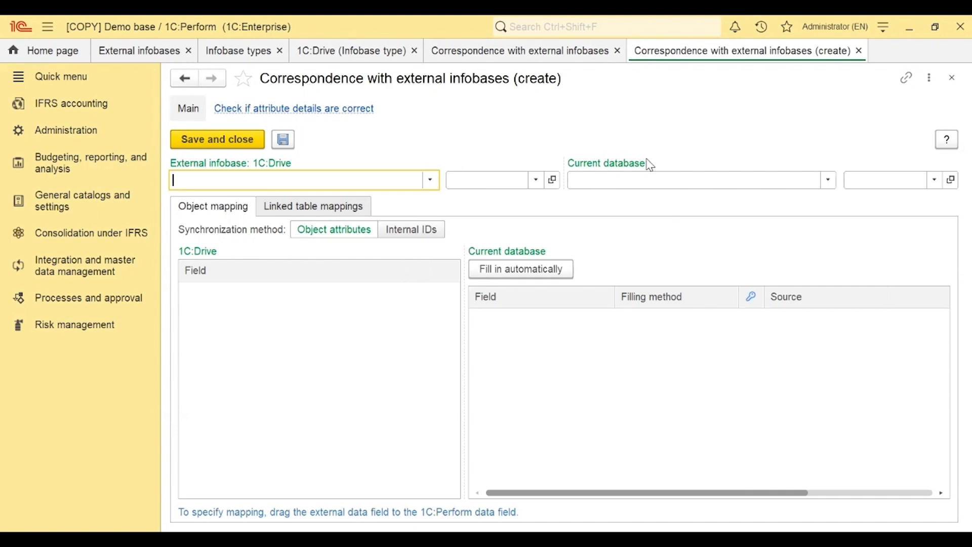
{"action": "left_click", "coordinate": [635, 179]}
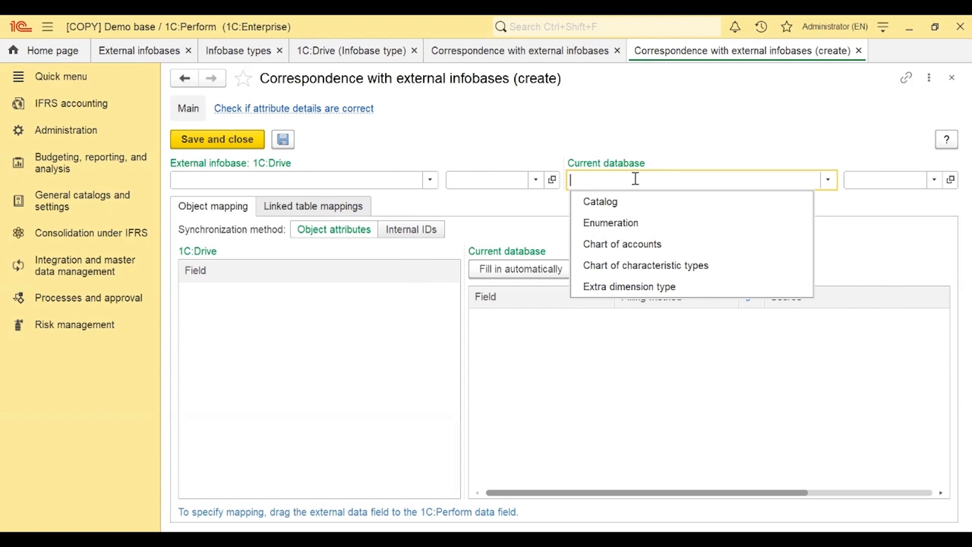
{"action": "left_click", "coordinate": [431, 184]}
{"action": "left_click", "coordinate": [430, 180]}
{"action": "left_click", "coordinate": [276, 197]}
{"action": "left_click", "coordinate": [499, 223]}
{"action": "left_click", "coordinate": [898, 180]}
{"action": "left_click", "coordinate": [854, 223]}
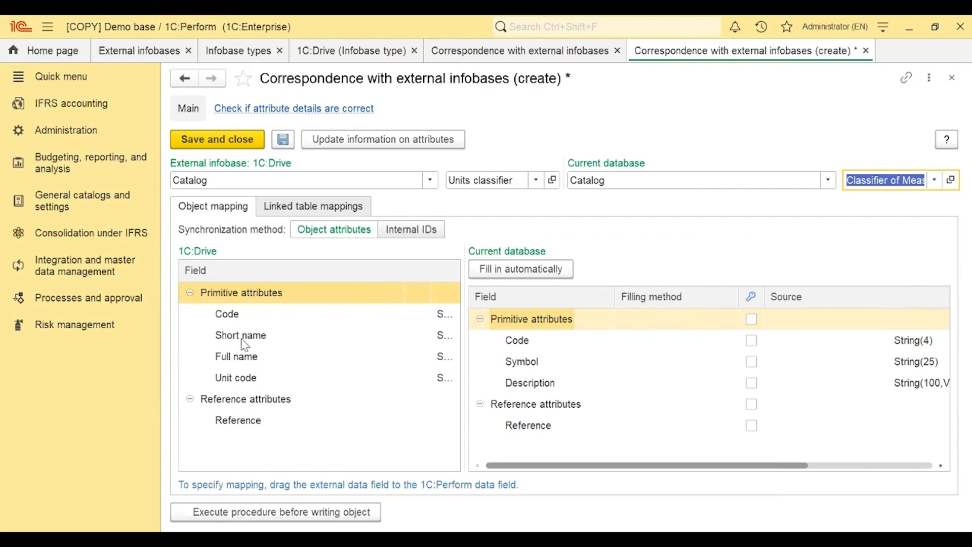
Map Short name to Symbol, Full name to Description and Unit code to Code, with Symbol as the key field
{"action": "left_click_drag", "start_coordinate": [248, 336], "coordinate": [657, 369]}
{"action": "left_click_drag", "start_coordinate": [313, 358], "coordinate": [643, 390]}
{"action": "left_click_drag", "start_coordinate": [261, 382], "coordinate": [679, 340]}
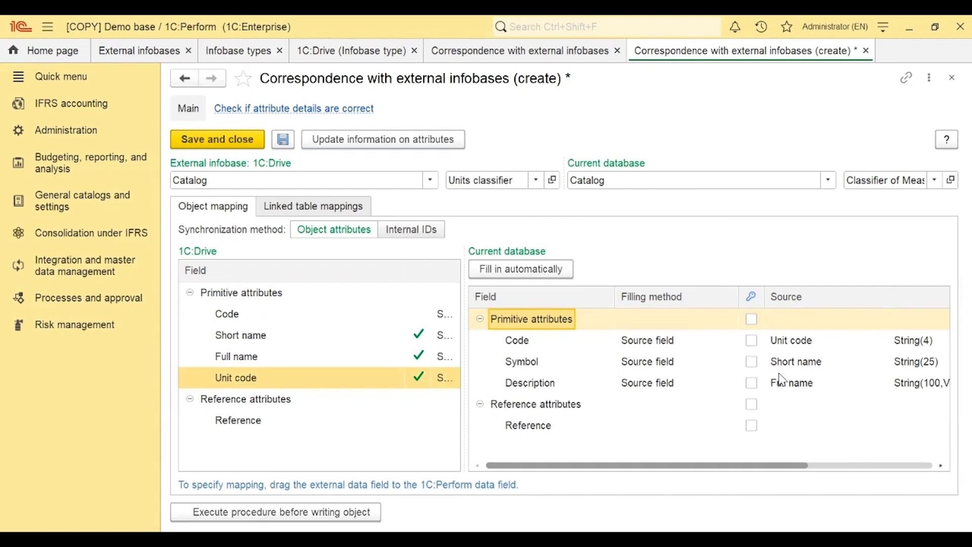
{"action": "left_click", "coordinate": [751, 361]}
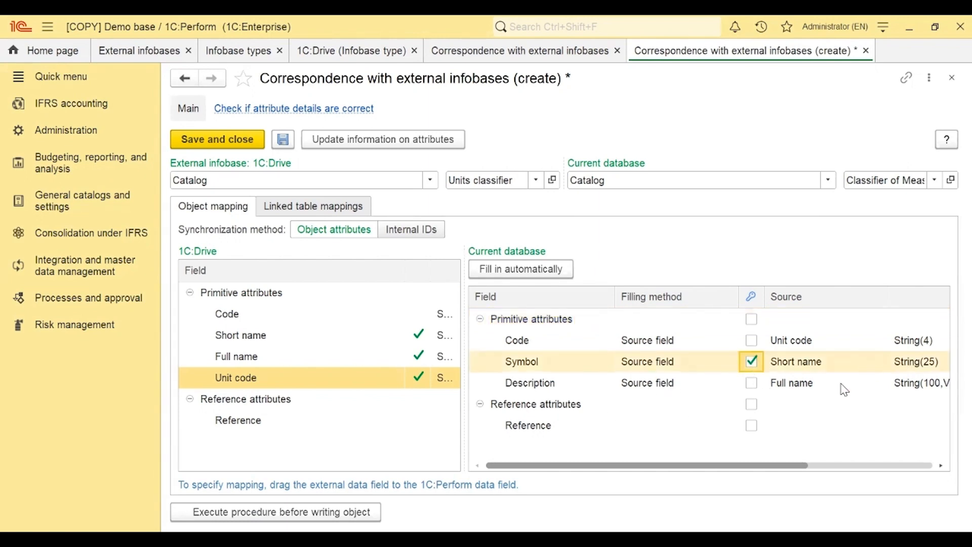
Save the units correspondence and create another pairing the external Products catalog with the current database's Product range catalog
{"action": "left_click", "coordinate": [222, 144]}
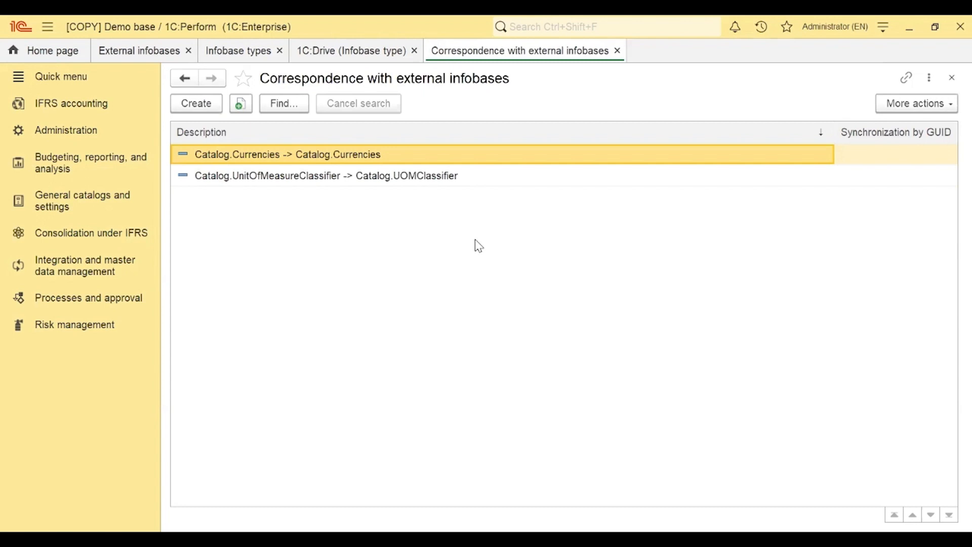
{"action": "left_click", "coordinate": [202, 103]}
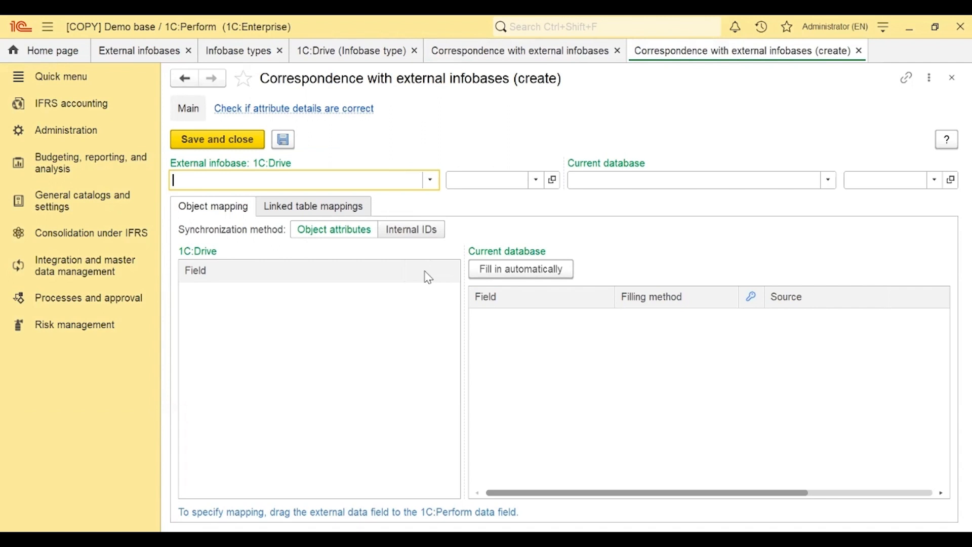
{"action": "left_click", "coordinate": [431, 180]}
{"action": "left_click", "coordinate": [286, 212]}
{"action": "left_click", "coordinate": [512, 183]}
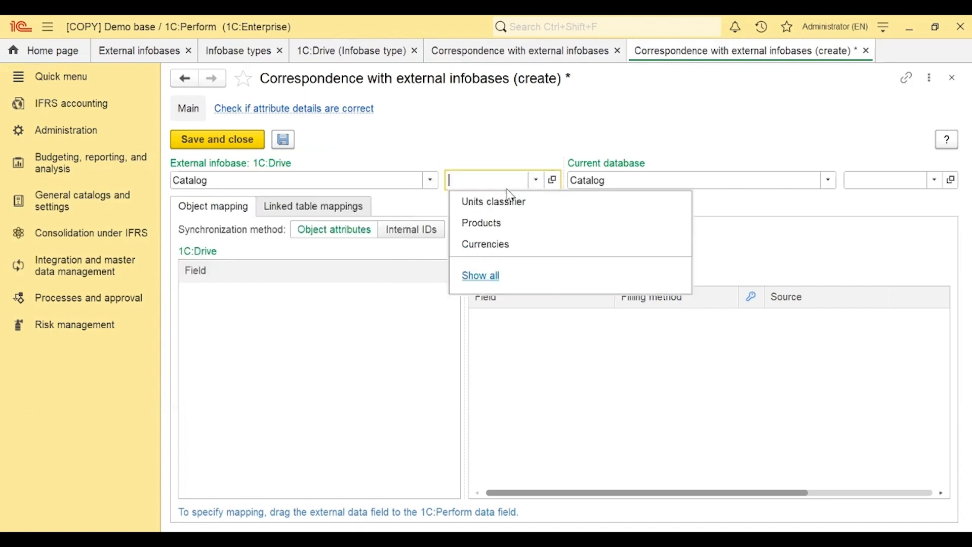
{"action": "left_click", "coordinate": [504, 223]}
{"action": "left_click", "coordinate": [891, 179]}
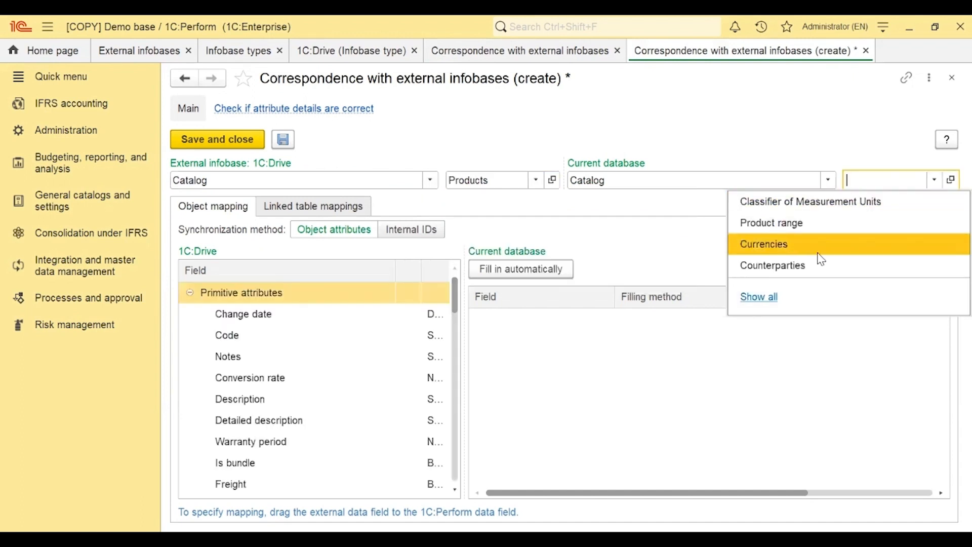
{"action": "left_click", "coordinate": [818, 230]}
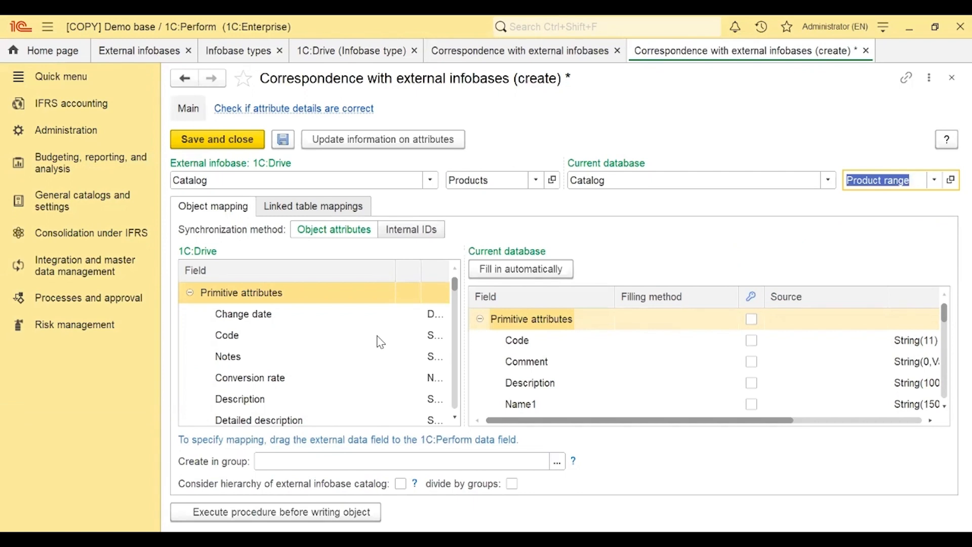
Map the external Code to Code, Description to Description, and Detailed description to Full name
{"action": "left_click_drag", "start_coordinate": [228, 345], "coordinate": [691, 341]}
{"action": "left_click_drag", "start_coordinate": [247, 400], "coordinate": [701, 388]}
{"action": "scroll", "coordinate": [293, 390], "scroll_direction": "down", "scroll_amount": 1}
{"action": "left_click_drag", "start_coordinate": [284, 363], "coordinate": [642, 390]}
{"action": "scroll", "coordinate": [682, 373], "scroll_direction": "down", "scroll_amount": 1}
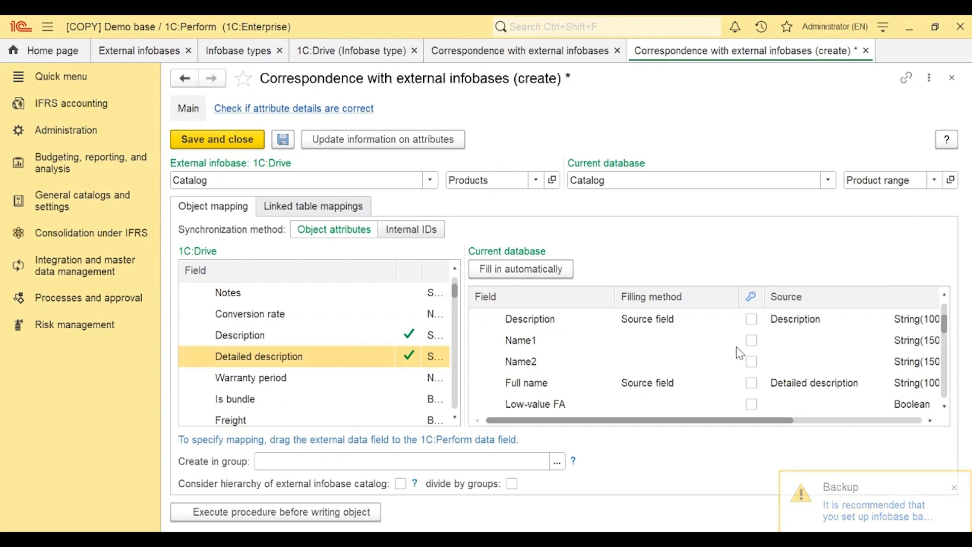
Check the source field and linked correspondence setting of the Unit reference attribute in the product mapping
{"action": "scroll", "coordinate": [731, 354], "scroll_direction": "down", "scroll_amount": 10}
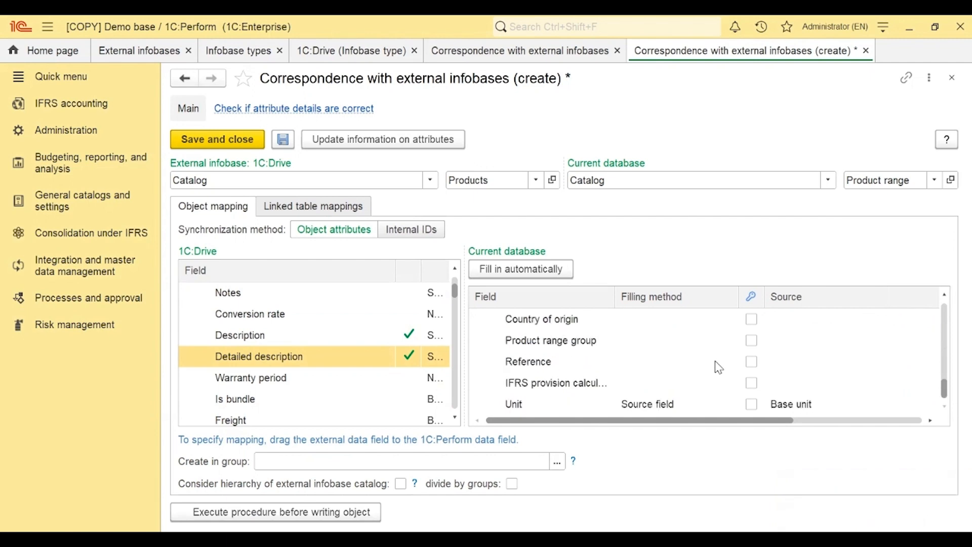
{"action": "left_click", "coordinate": [524, 405]}
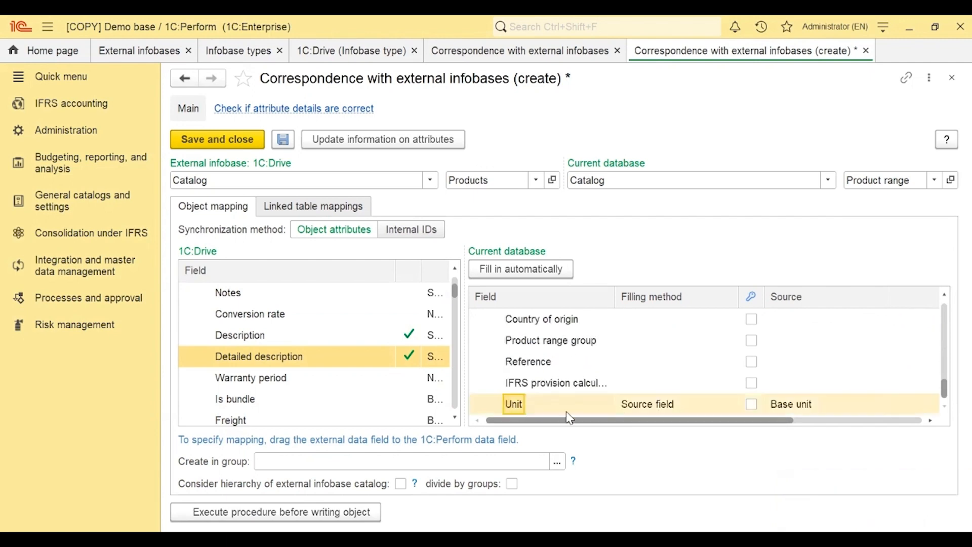
{"action": "left_click_drag", "start_coordinate": [627, 414], "coordinate": [765, 422]}
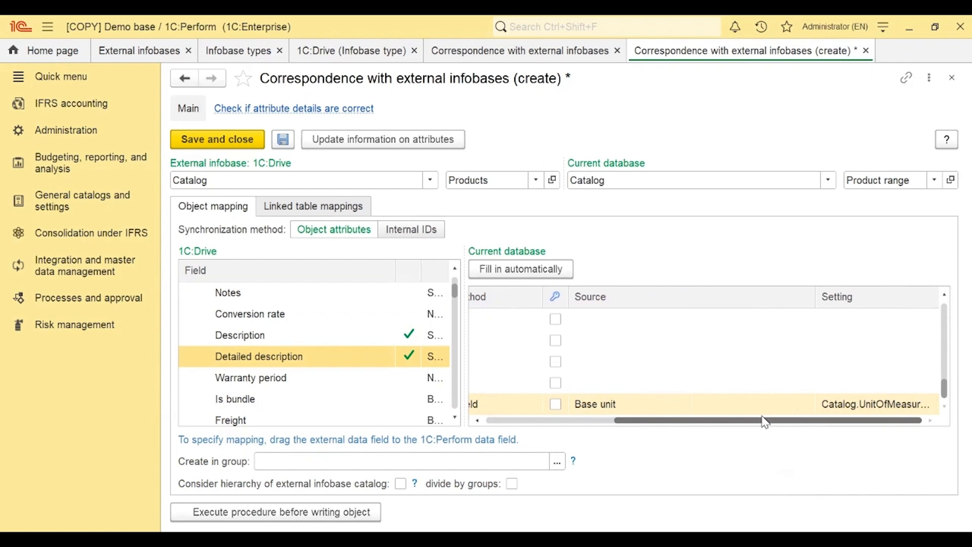
{"action": "mouse_move", "coordinate": [765, 422]}
{"action": "left_mouse_down"}
{"action": "mouse_move", "coordinate": [731, 422]}
{"action": "mouse_move", "coordinate": [765, 421]}
{"action": "left_mouse_up"}
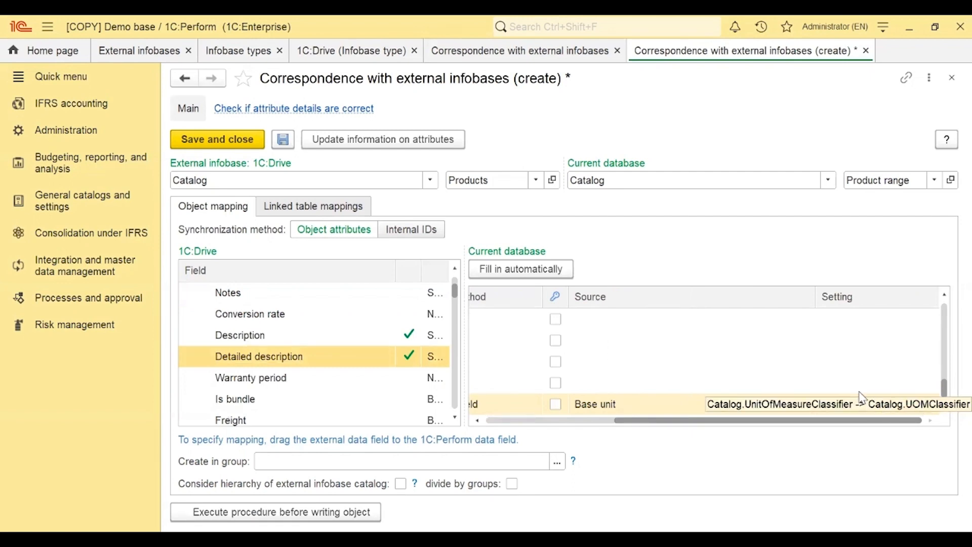
{"action": "left_click_drag", "start_coordinate": [868, 421], "coordinate": [740, 420]}
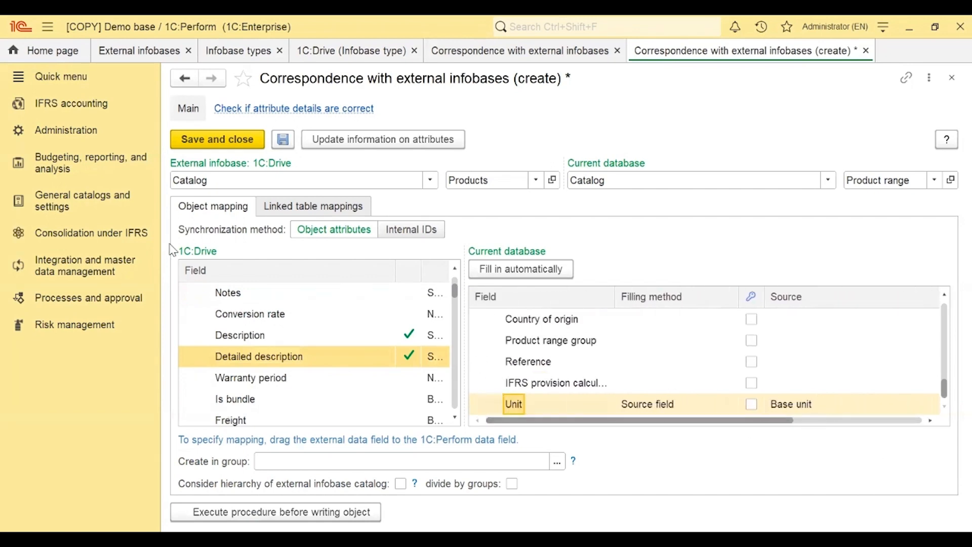
Mark Code as the key field of the product mapping, then save and close the correspondence
{"action": "left_click", "coordinate": [511, 272]}
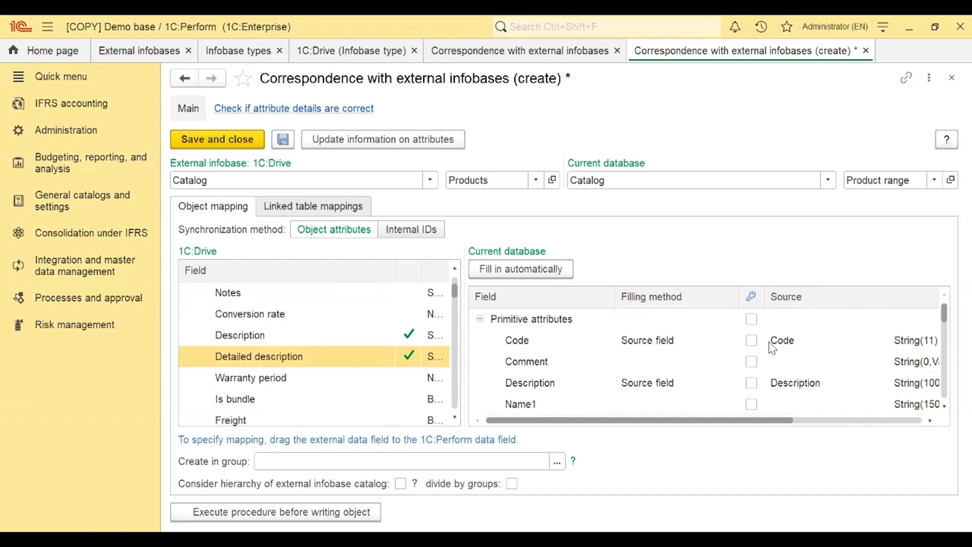
{"action": "left_click", "coordinate": [752, 341]}
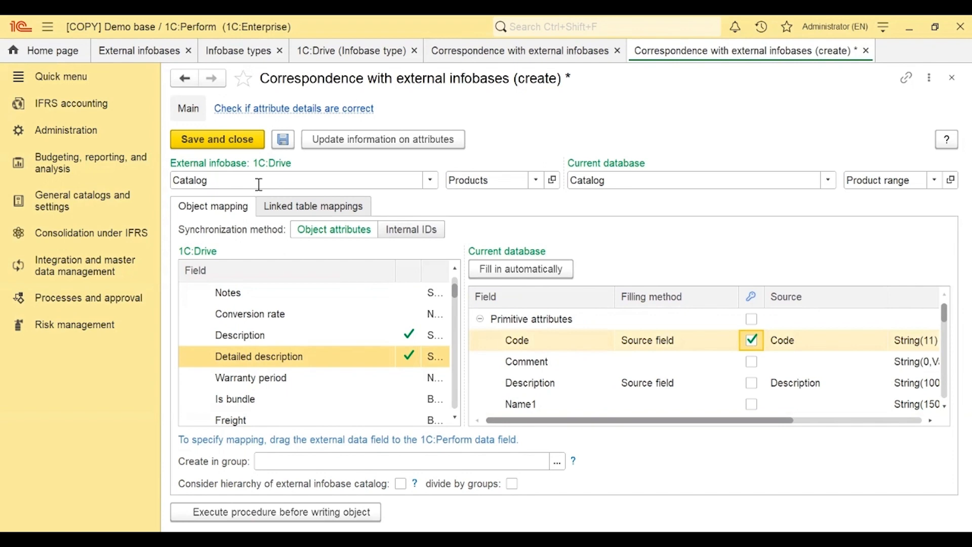
{"action": "left_click", "coordinate": [238, 141]}
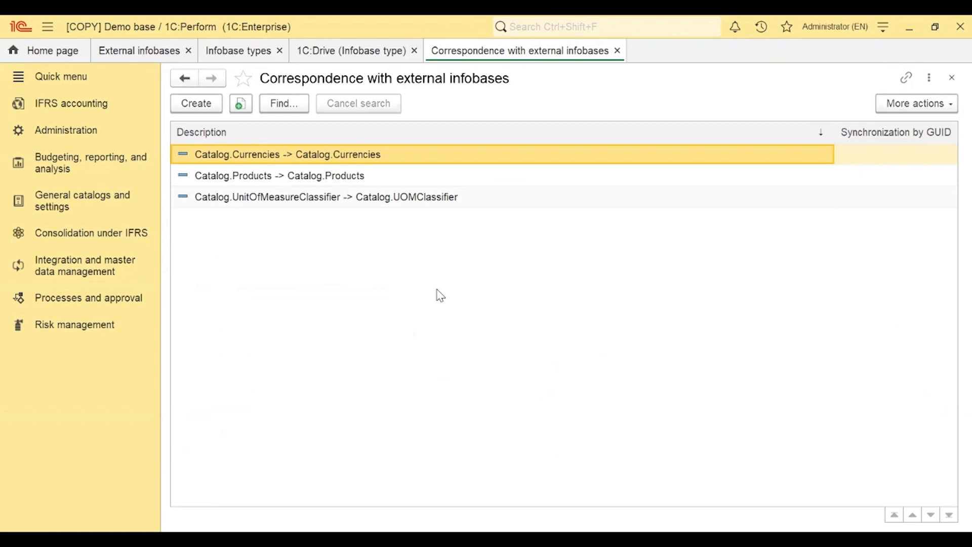
Review the field mapping of the 1C:Drive Currencies correspondence, then close it along with the correspondence list and infobase type
{"action": "double_click", "coordinate": [315, 154]}
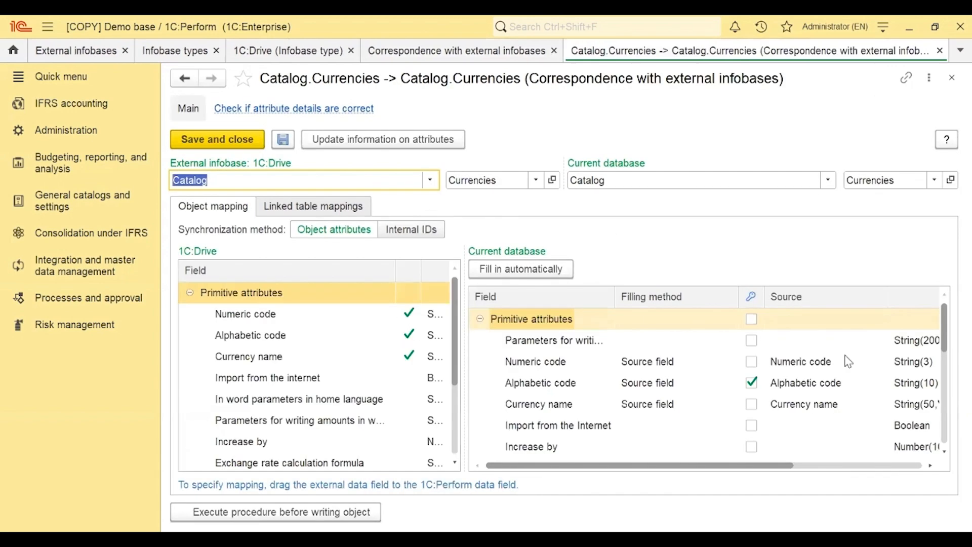
{"action": "left_click", "coordinate": [940, 50]}
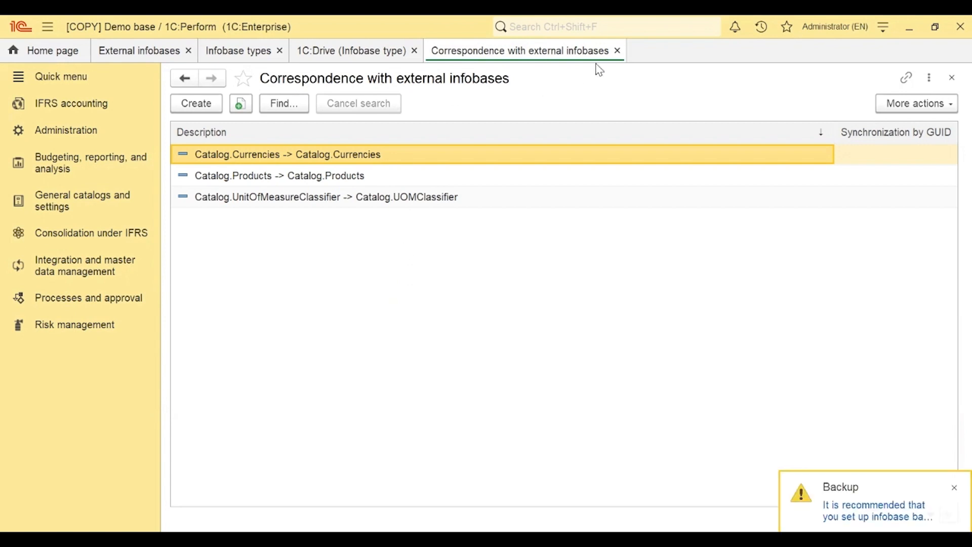
{"action": "left_click", "coordinate": [617, 51]}
{"action": "left_click", "coordinate": [415, 50]}
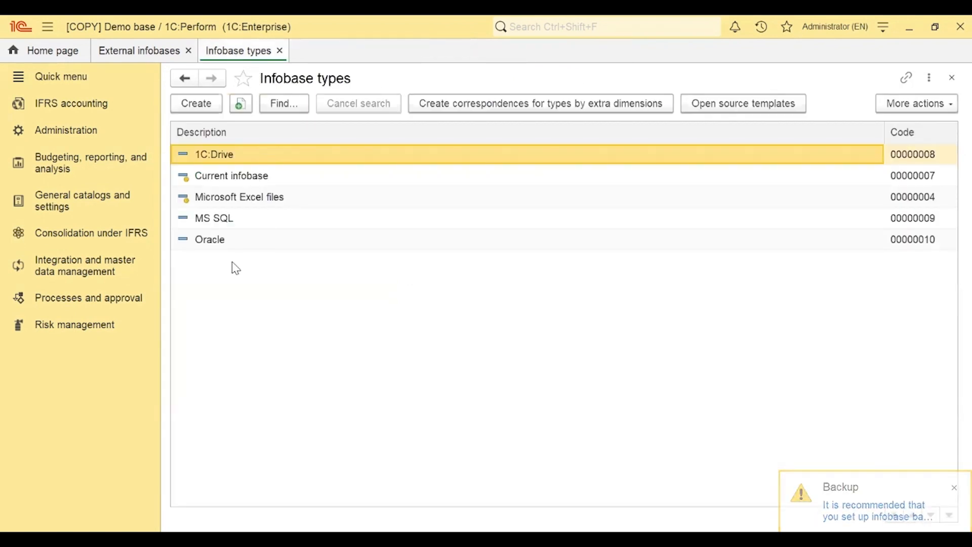
Review the MS SQL correspondence between the Product table and the Product range catalog, including its key field, then close the infobase type
{"action": "double_click", "coordinate": [211, 221]}
{"action": "left_click", "coordinate": [782, 138]}
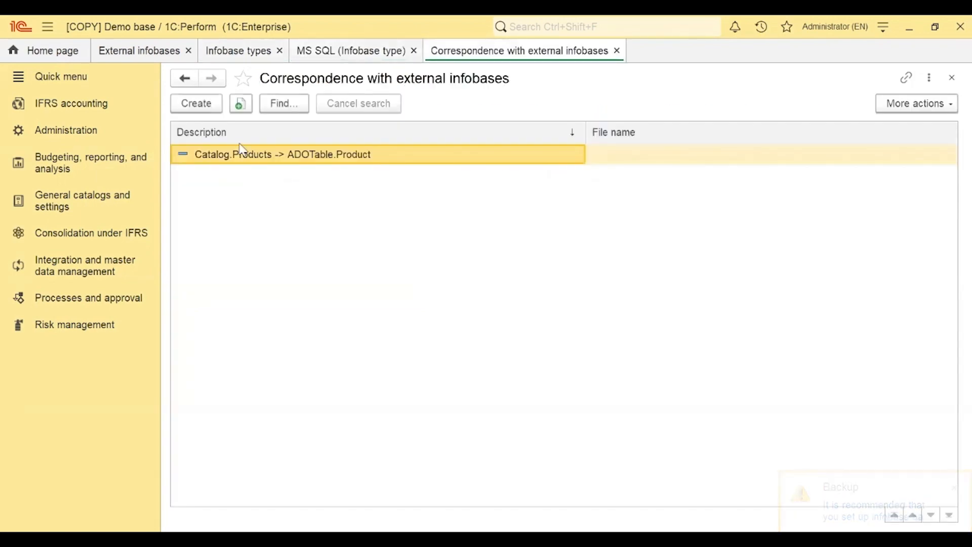
{"action": "double_click", "coordinate": [486, 159]}
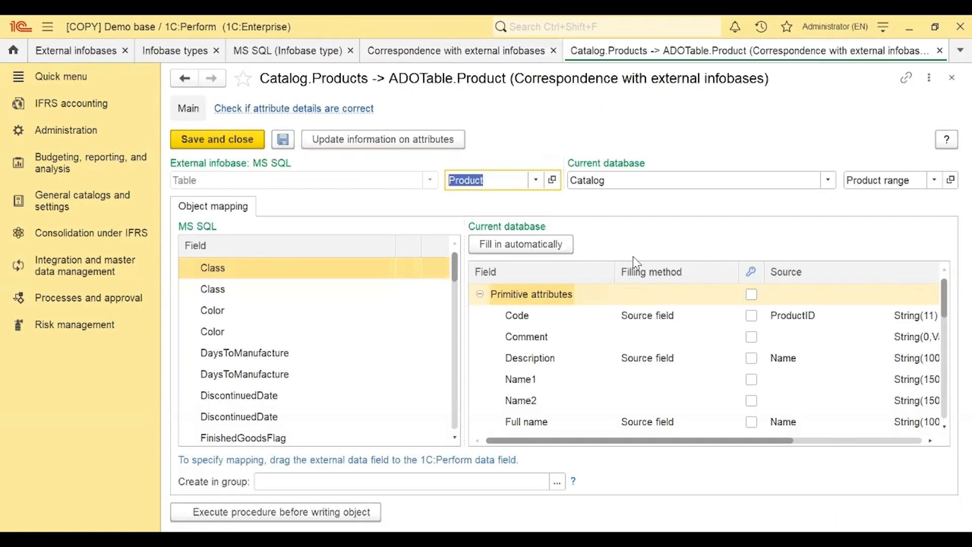
{"action": "scroll", "coordinate": [712, 318], "scroll_direction": "down", "scroll_amount": 5}
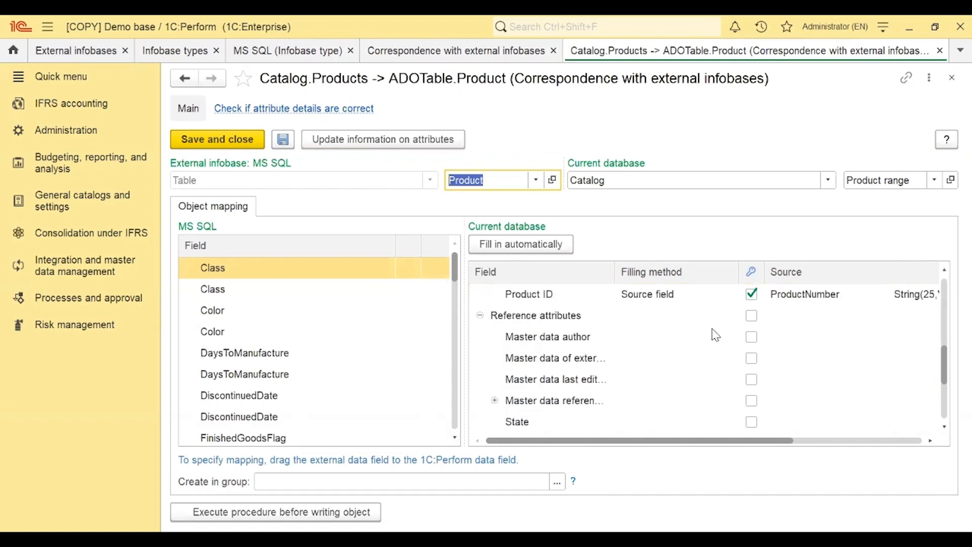
{"action": "scroll", "coordinate": [714, 335], "scroll_direction": "up", "scroll_amount": 5}
{"action": "left_click", "coordinate": [940, 50]}
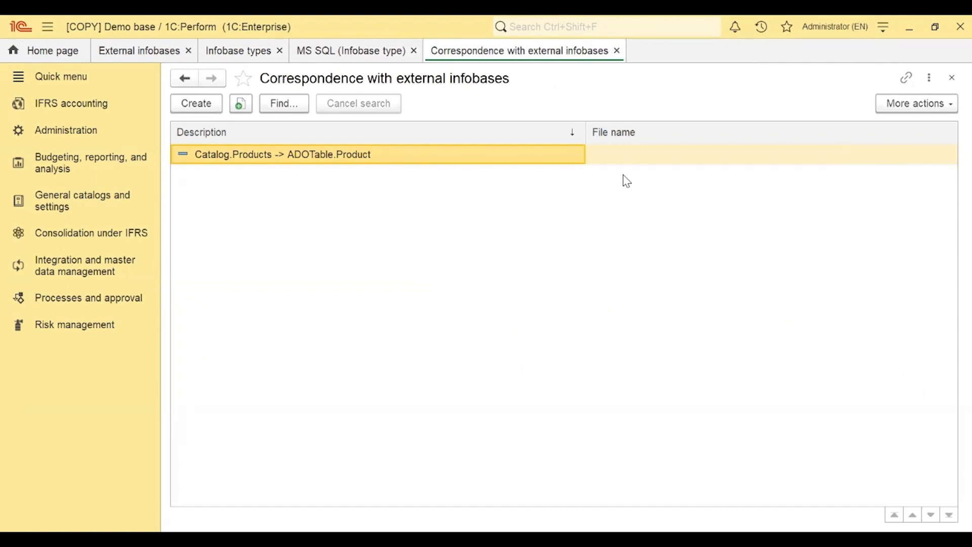
{"action": "left_click", "coordinate": [617, 50]}
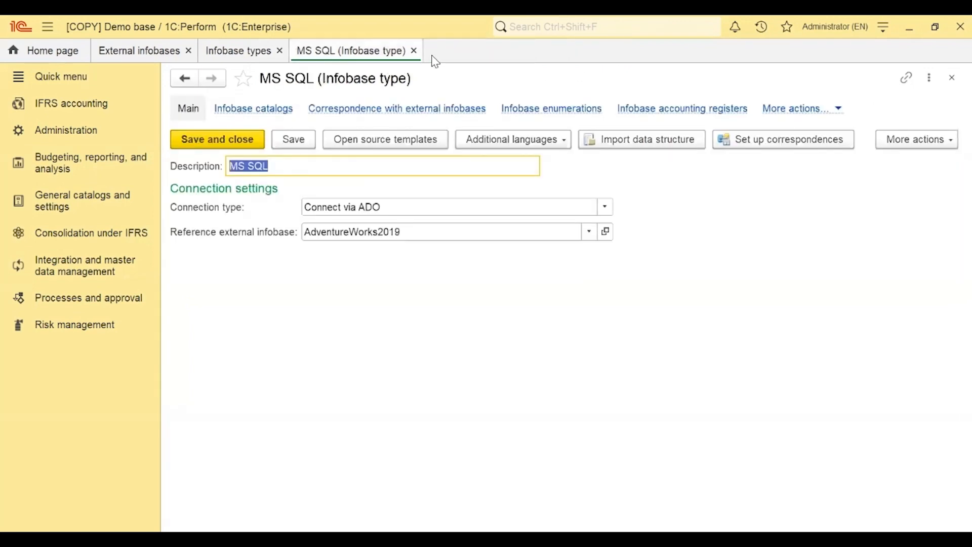
{"action": "left_click", "coordinate": [413, 51]}
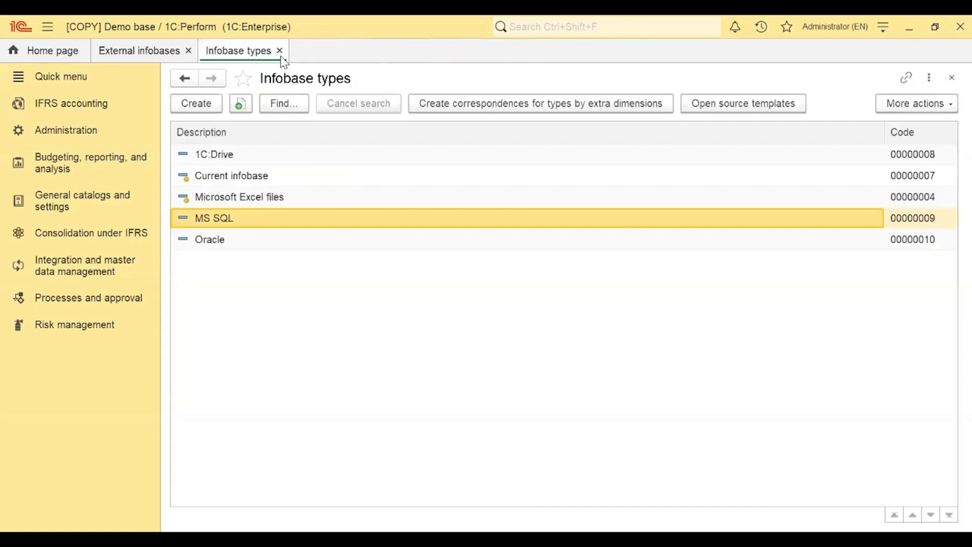
Review the Oracle correspondence between the EMPLOYEES table and the Counterparties catalog, then close the infobase type
{"action": "double_click", "coordinate": [212, 242]}
{"action": "left_click", "coordinate": [762, 138]}
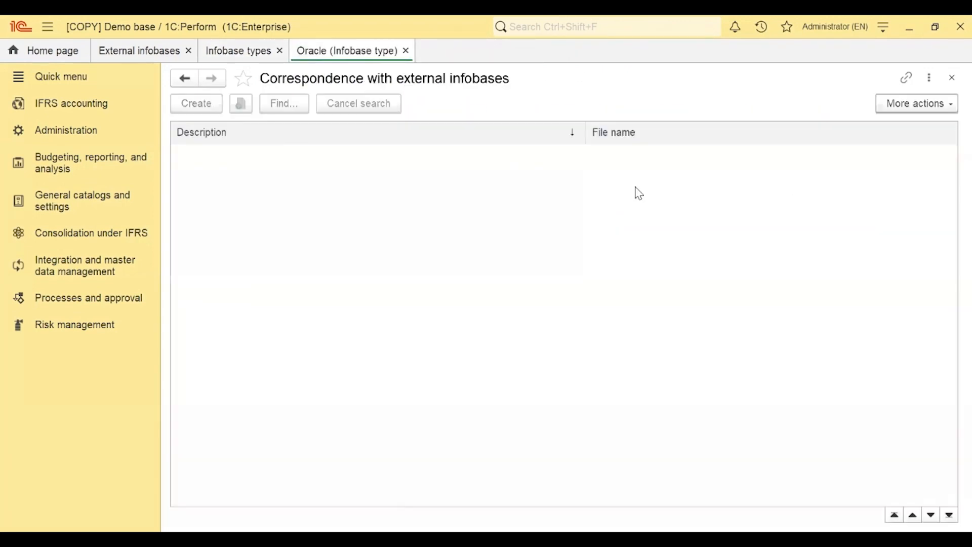
{"action": "double_click", "coordinate": [287, 155]}
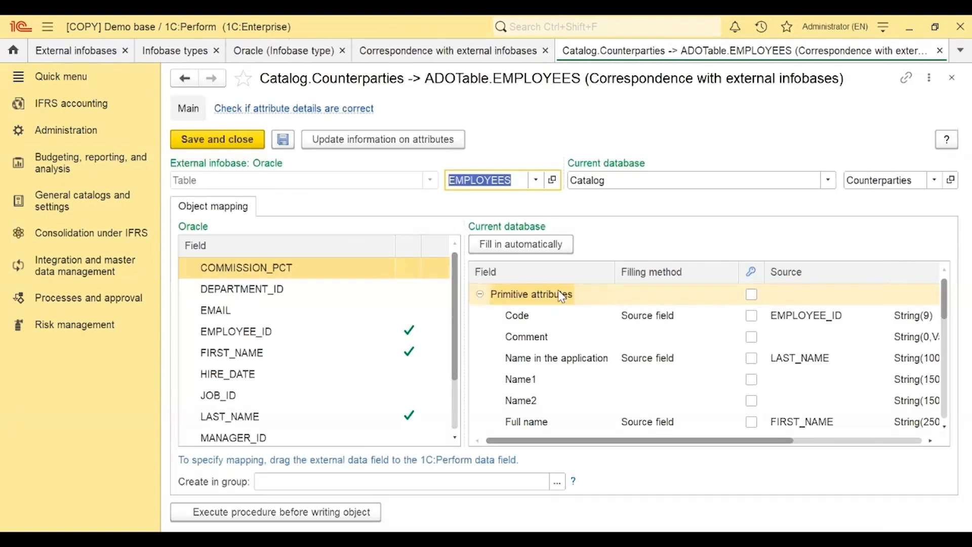
{"action": "scroll", "coordinate": [614, 334], "scroll_direction": "down", "scroll_amount": 2}
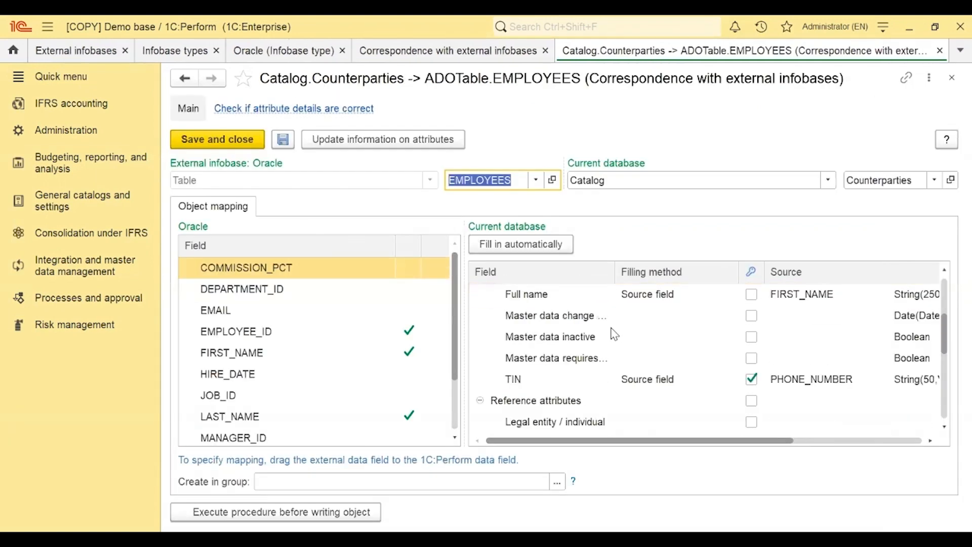
{"action": "scroll", "coordinate": [614, 334], "scroll_direction": "up", "scroll_amount": 3}
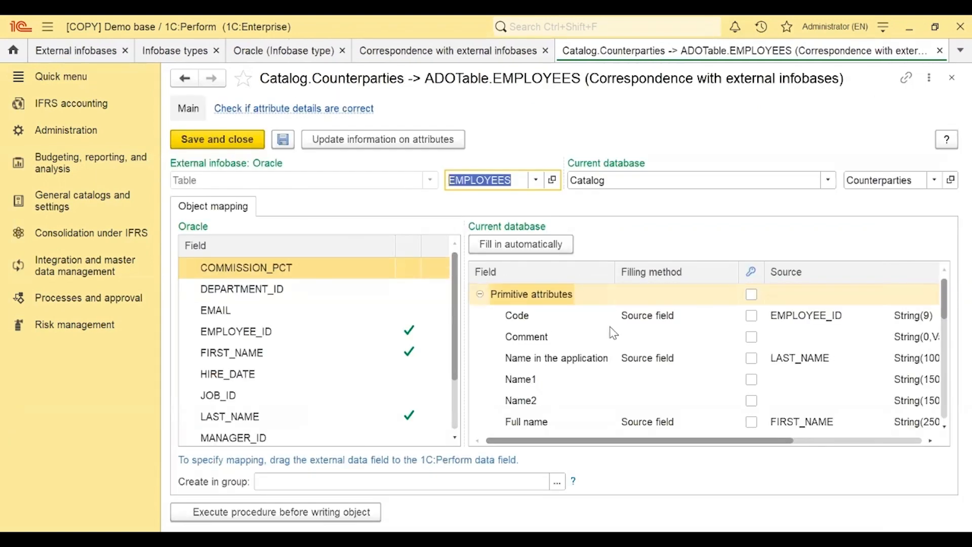
{"action": "left_click", "coordinate": [939, 51]}
{"action": "left_click", "coordinate": [609, 50]}
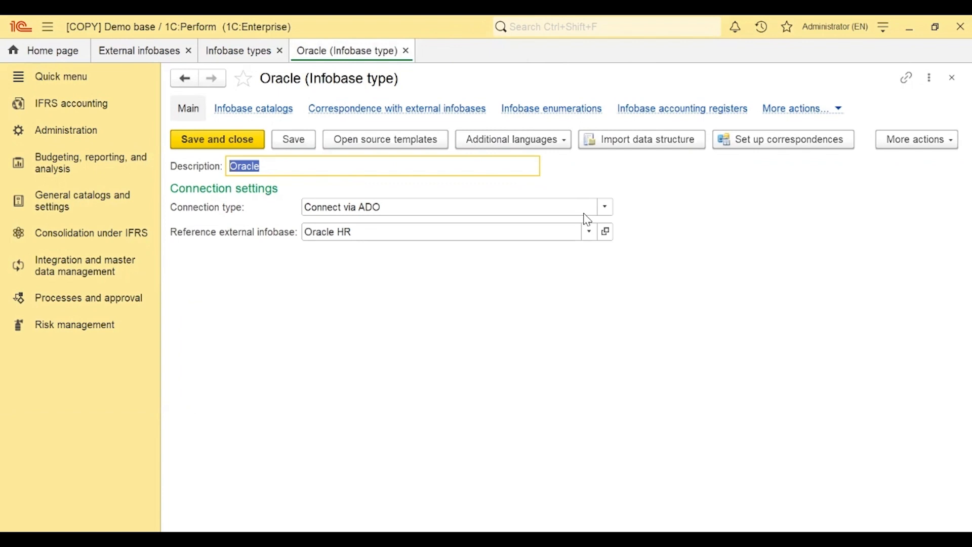
{"action": "left_click", "coordinate": [406, 51]}
Reopen the MS SQL correspondence for the Product table and look through its mapped primitive attributes
{"action": "double_click", "coordinate": [221, 219]}
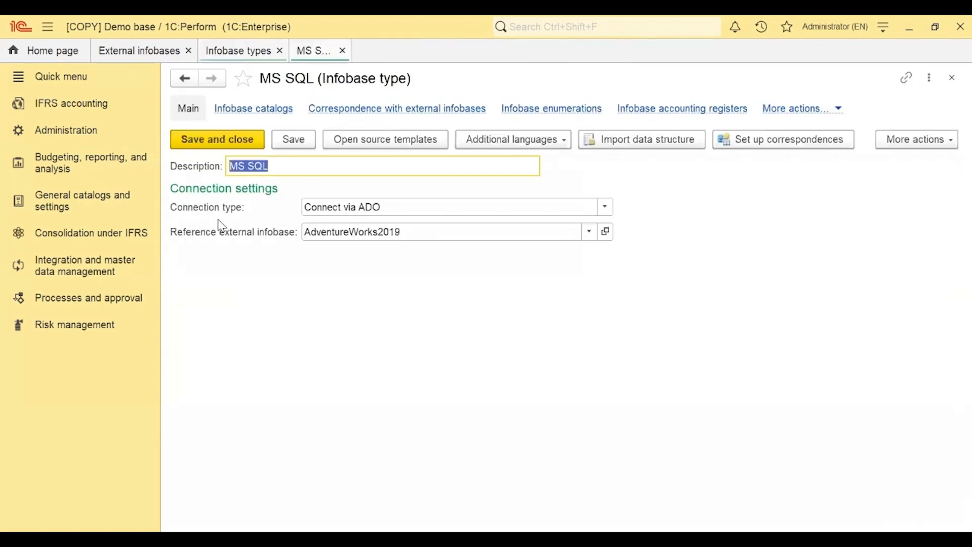
{"action": "left_click", "coordinate": [777, 139]}
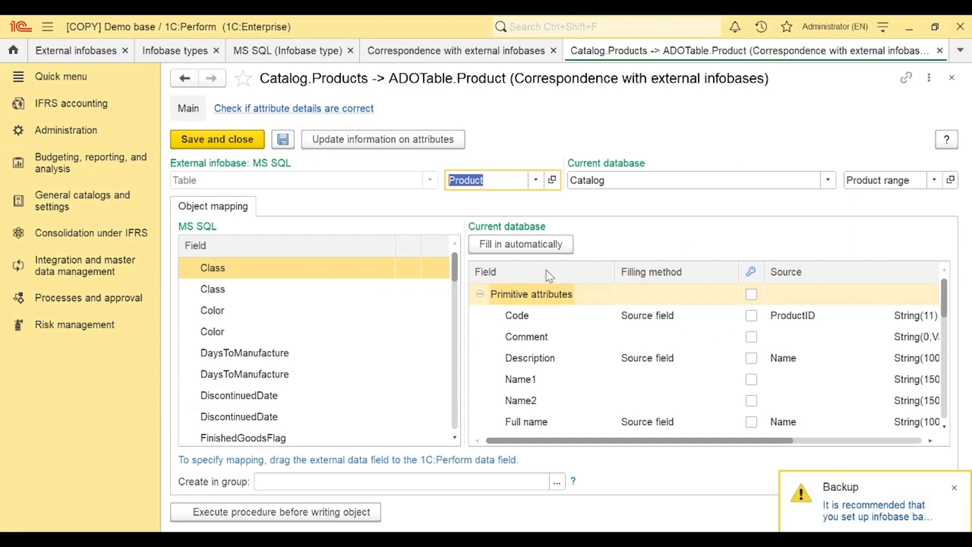
{"action": "scroll", "coordinate": [690, 359], "scroll_direction": "down", "scroll_amount": 1}
{"action": "scroll", "coordinate": [687, 358], "scroll_direction": "down", "scroll_amount": 2}
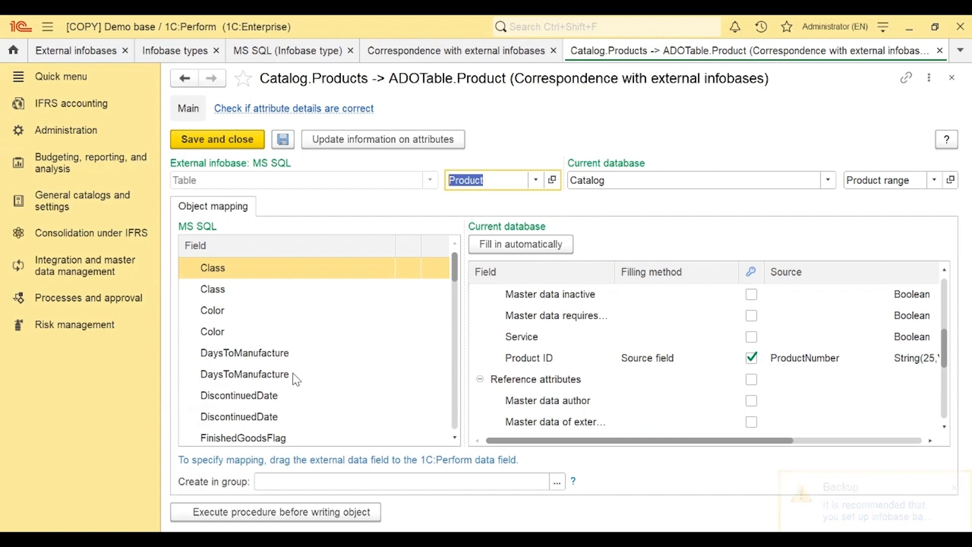
Open the Product ADO table from the correspondence and examine its list of attributes
{"action": "left_click", "coordinate": [553, 182]}
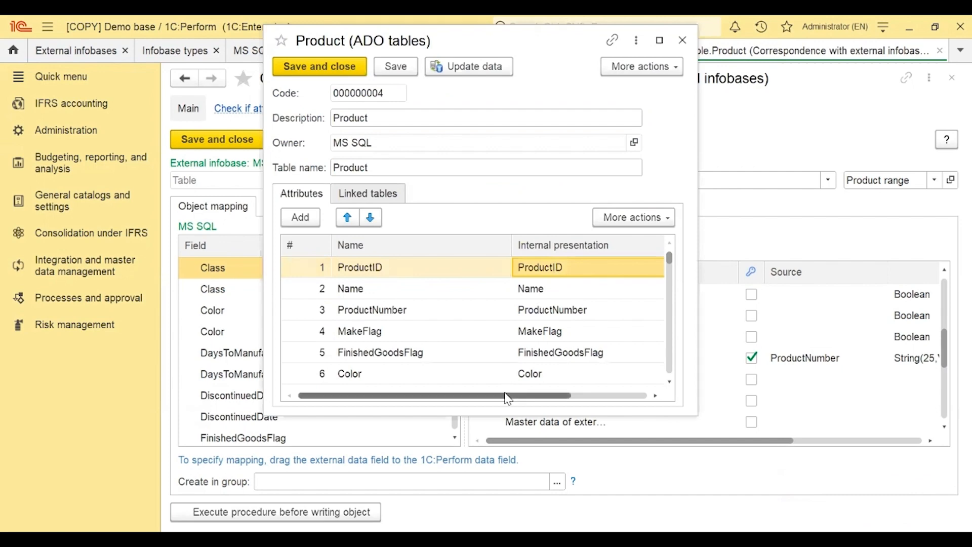
{"action": "left_click", "coordinate": [635, 394]}
{"action": "left_click_drag", "start_coordinate": [533, 397], "coordinate": [399, 396]}
{"action": "scroll", "coordinate": [439, 290], "scroll_direction": "down", "scroll_amount": 5}
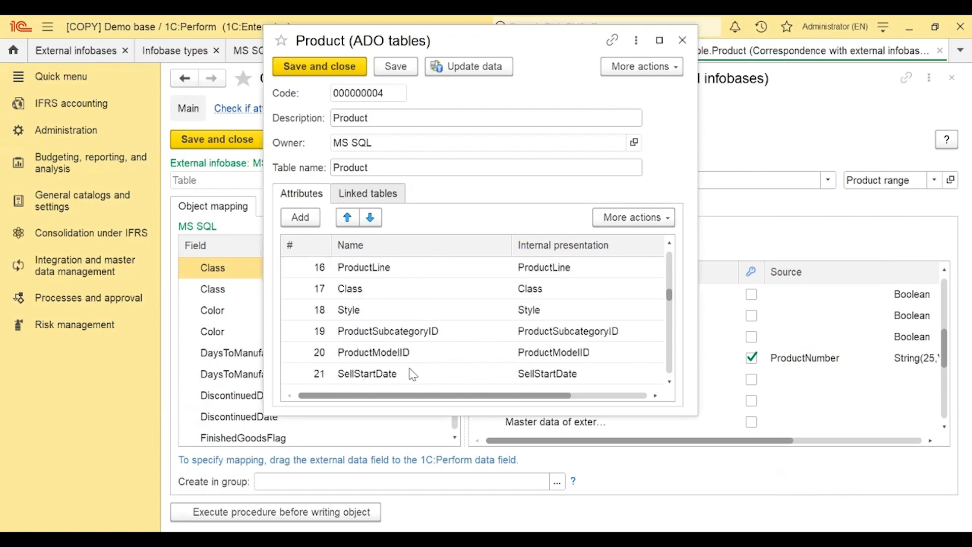
{"action": "scroll", "coordinate": [400, 334], "scroll_direction": "down", "scroll_amount": 1}
{"action": "scroll", "coordinate": [400, 335], "scroll_direction": "up", "scroll_amount": 2}
{"action": "scroll", "coordinate": [402, 339], "scroll_direction": "up", "scroll_amount": 1}
{"action": "scroll", "coordinate": [401, 339], "scroll_direction": "down", "scroll_amount": 1}
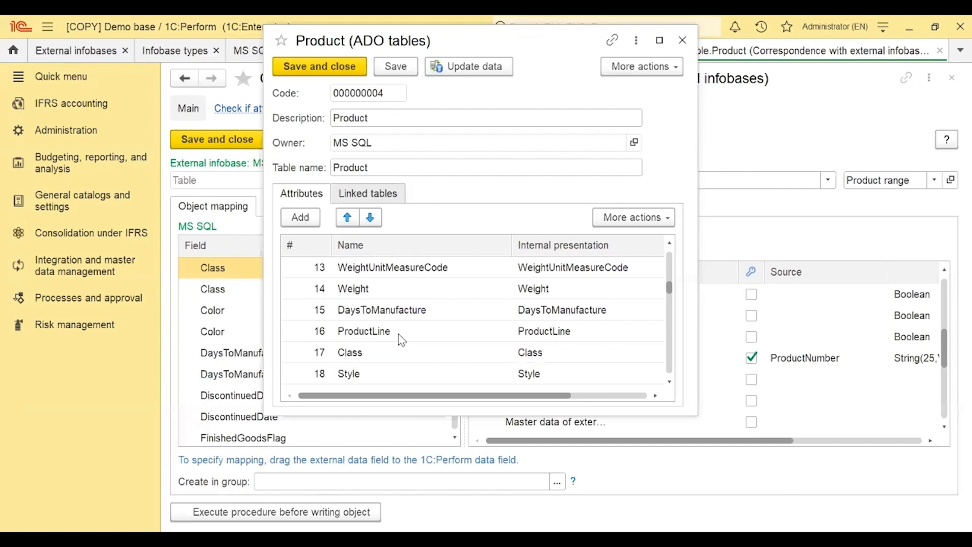
{"action": "scroll", "coordinate": [402, 339], "scroll_direction": "up", "scroll_amount": 2}
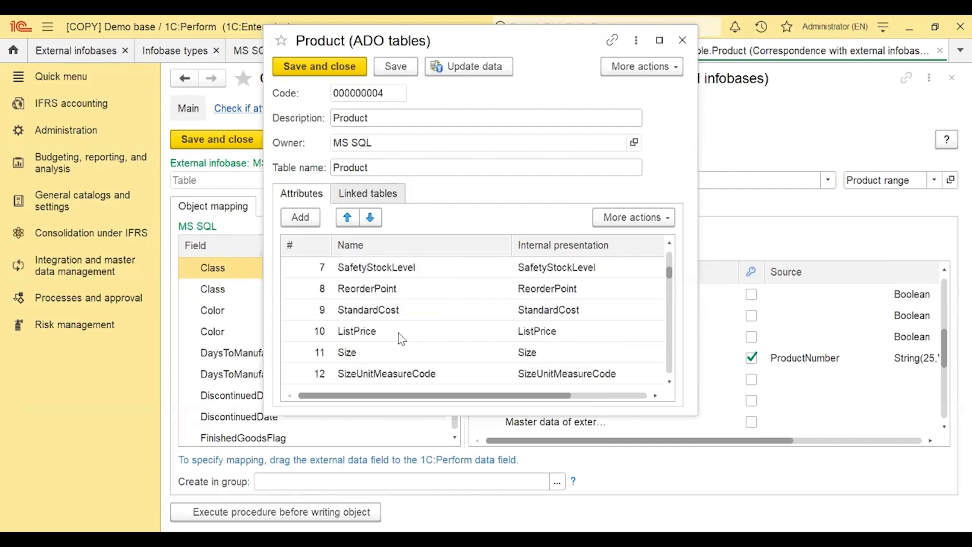
Check the value type of the ProductNumber attribute in the Product ADO table, then close the table card
{"action": "scroll", "coordinate": [402, 338], "scroll_direction": "up", "scroll_amount": 2}
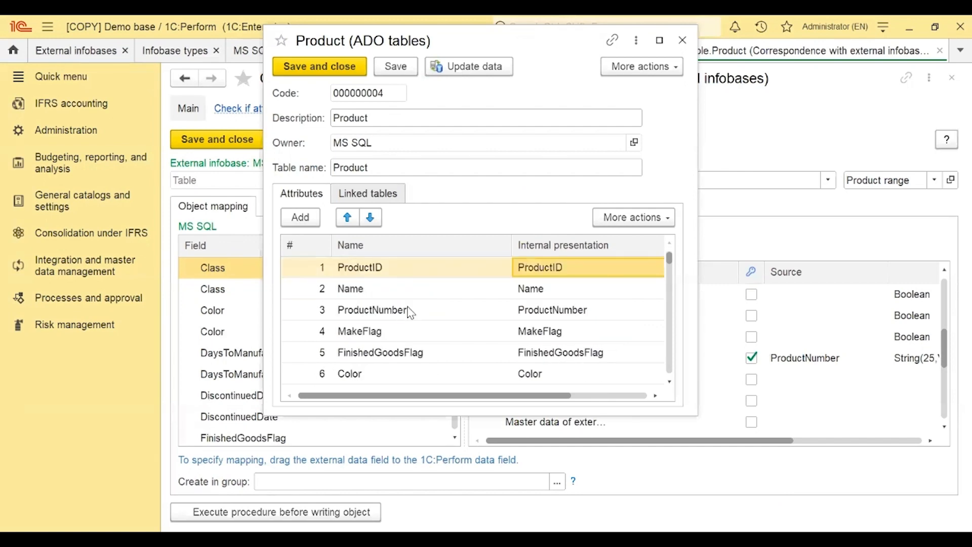
{"action": "left_click", "coordinate": [410, 310]}
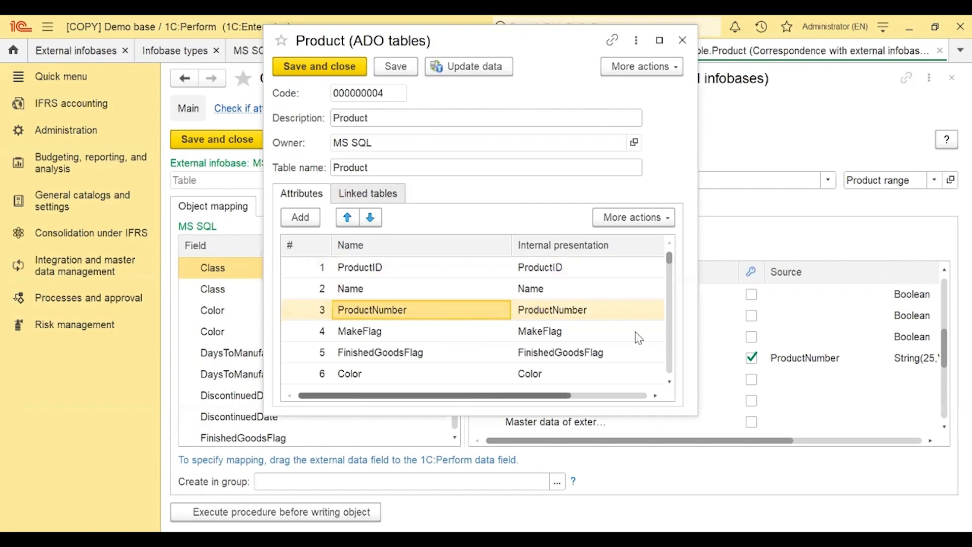
{"action": "scroll", "coordinate": [638, 338], "scroll_direction": "right", "scroll_amount": 3}
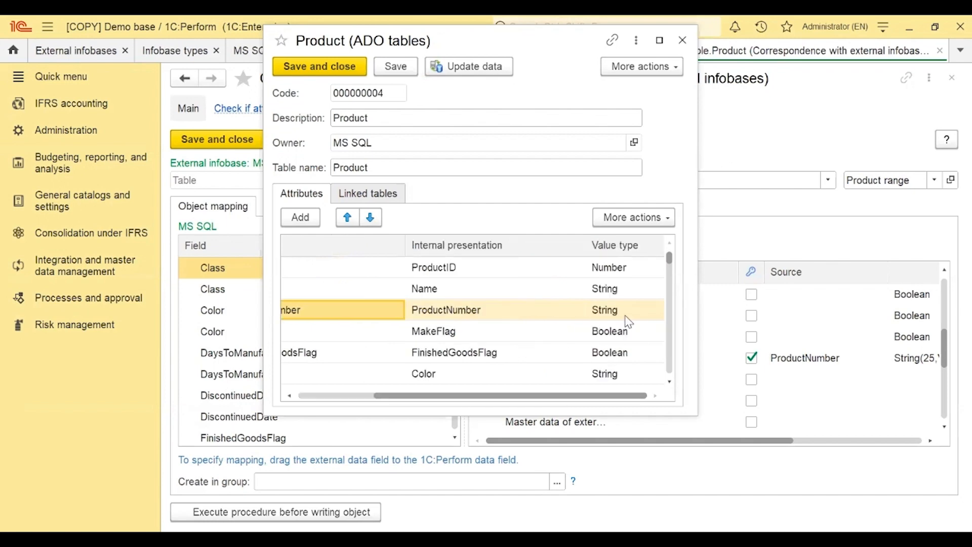
{"action": "left_click", "coordinate": [683, 41]}
Check the type setting of the Product ID field mapped from ProductNumber, then close the correspondence
{"action": "left_click_drag", "start_coordinate": [611, 442], "coordinate": [729, 444]}
{"action": "left_click", "coordinate": [734, 364]}
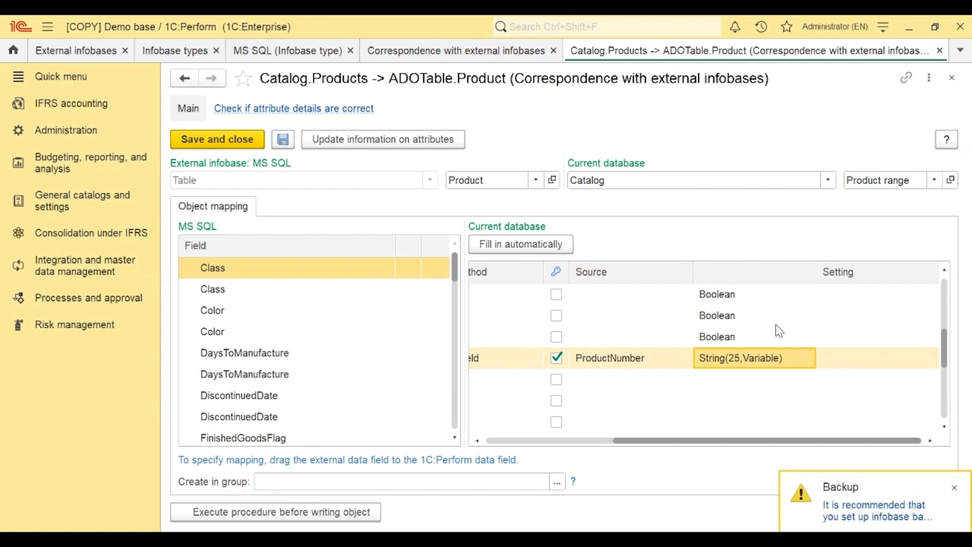
{"action": "left_click_drag", "start_coordinate": [744, 440], "coordinate": [615, 441]}
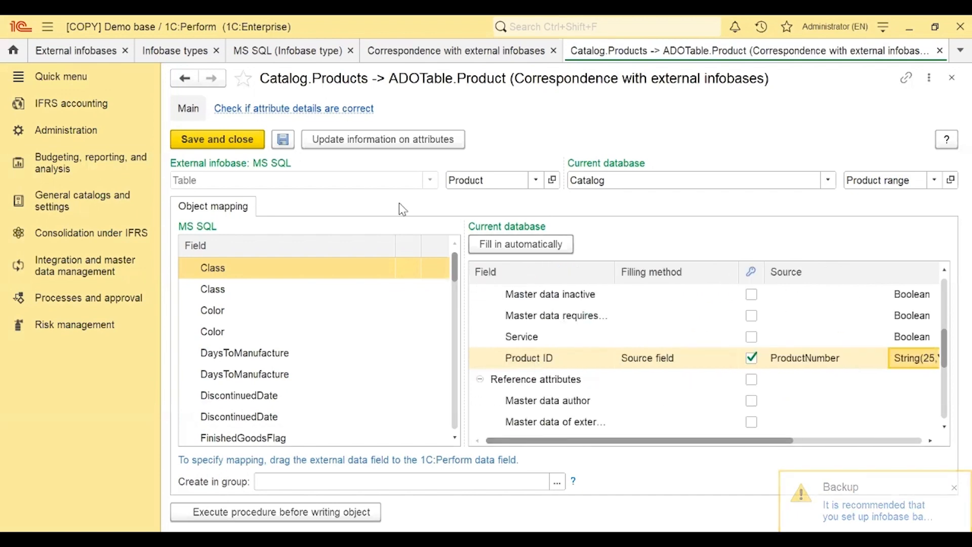
{"action": "left_click", "coordinate": [940, 51]}
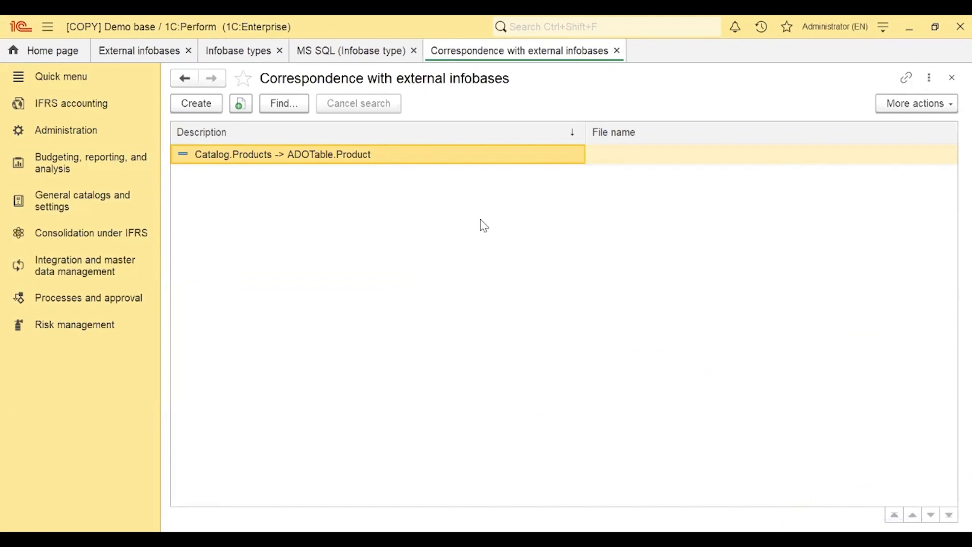
Reopen the Product correspondence to view its procedure before writing, then close the correspondences, the MS SQL infobase type and the infobase types list
{"action": "double_click", "coordinate": [382, 152]}
{"action": "scroll", "coordinate": [405, 286], "scroll_direction": "down", "scroll_amount": 5}
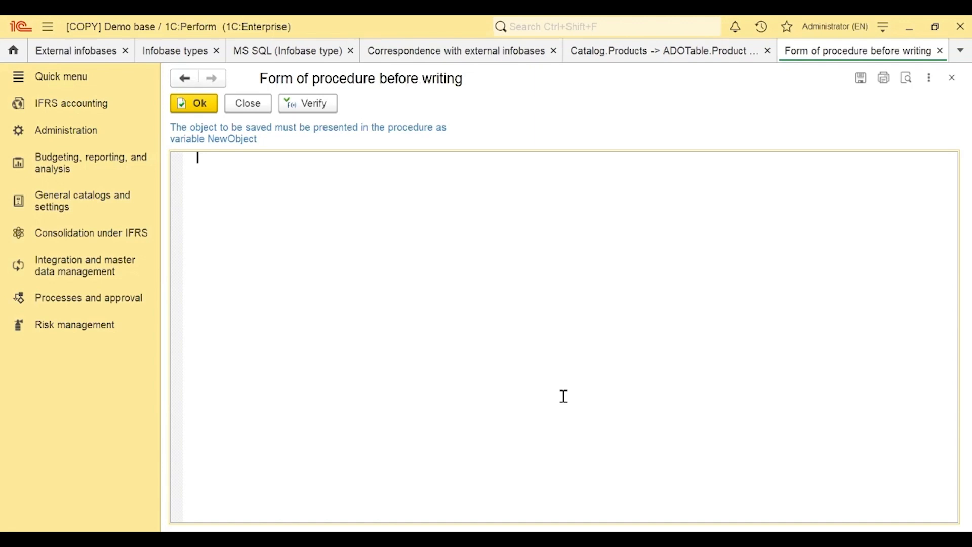
{"action": "left_click", "coordinate": [195, 103]}
{"action": "left_click", "coordinate": [939, 50]}
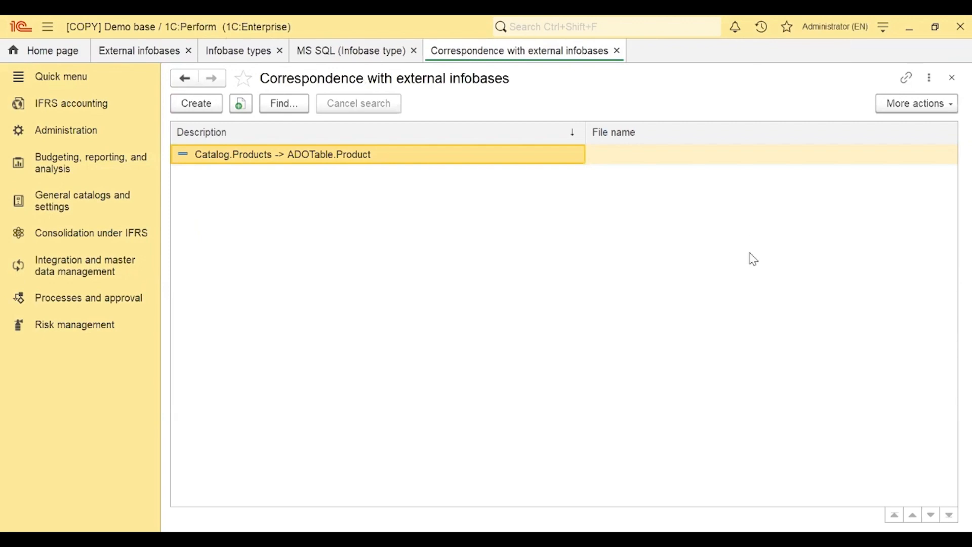
{"action": "left_click", "coordinate": [616, 50]}
{"action": "left_click", "coordinate": [414, 50]}
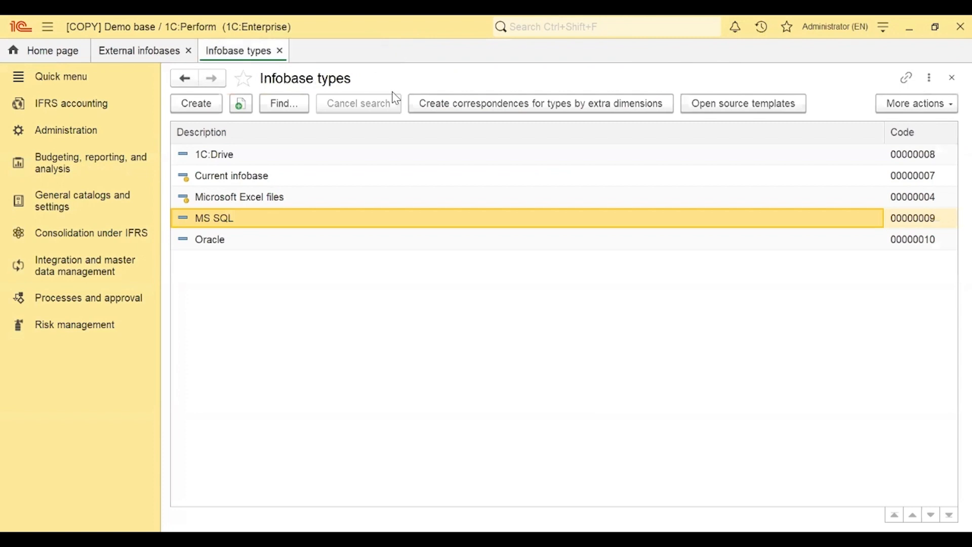
{"action": "left_click", "coordinate": [280, 51]}
Open the current infobase catalogs from the integration and master data section and look through the catalog list
{"action": "left_click", "coordinate": [82, 268]}
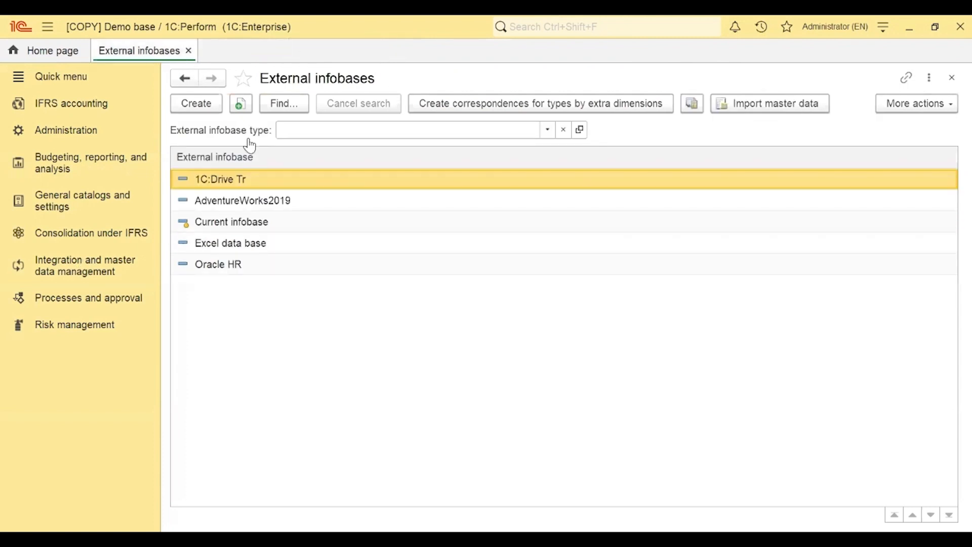
{"action": "left_click", "coordinate": [261, 135]}
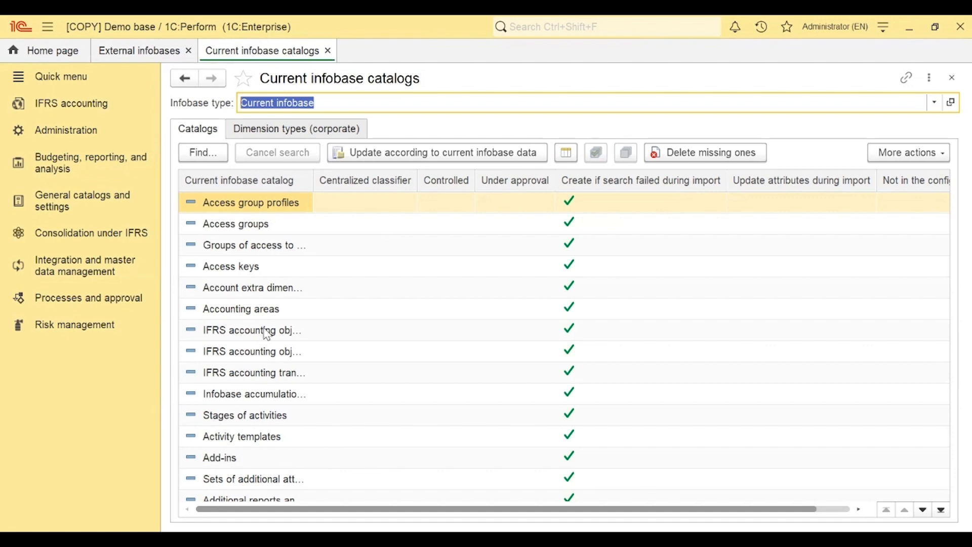
{"action": "scroll", "coordinate": [264, 329], "scroll_direction": "down", "scroll_amount": 5}
{"action": "left_click", "coordinate": [250, 296]}
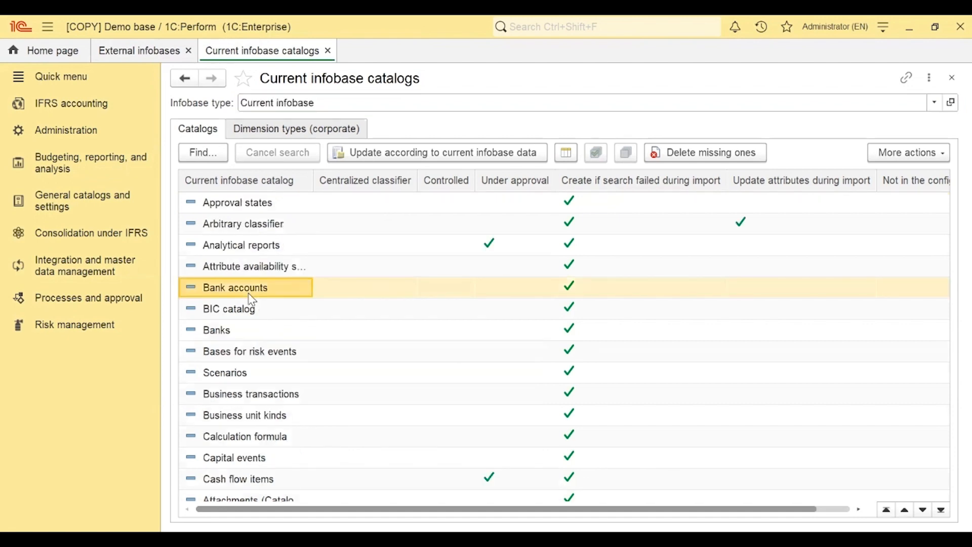
Find the Products catalog in the current infobase catalogs and examine the import settings in its card, then close the card
{"action": "key", "text": "ctrl+f"}
{"action": "type", "text": "pro"}
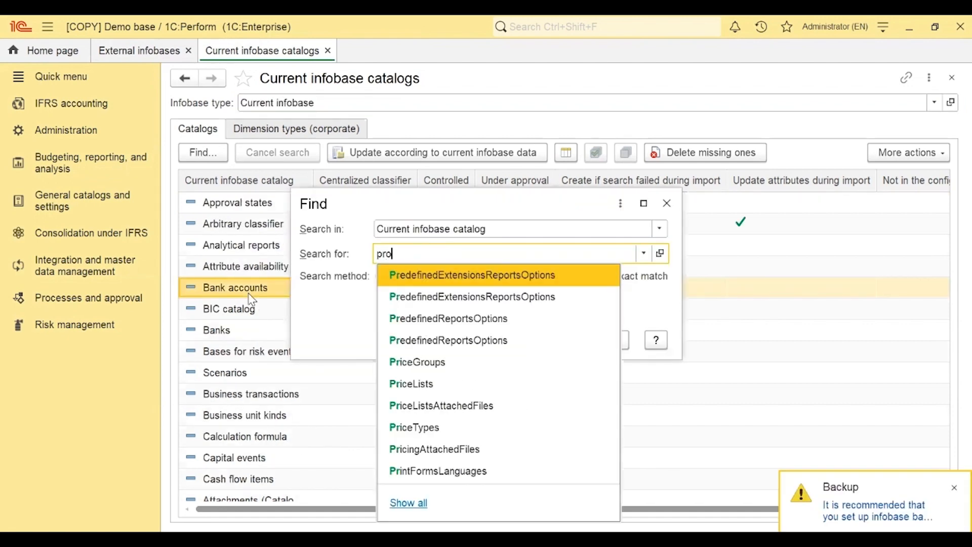
{"action": "type", "text": "duc"}
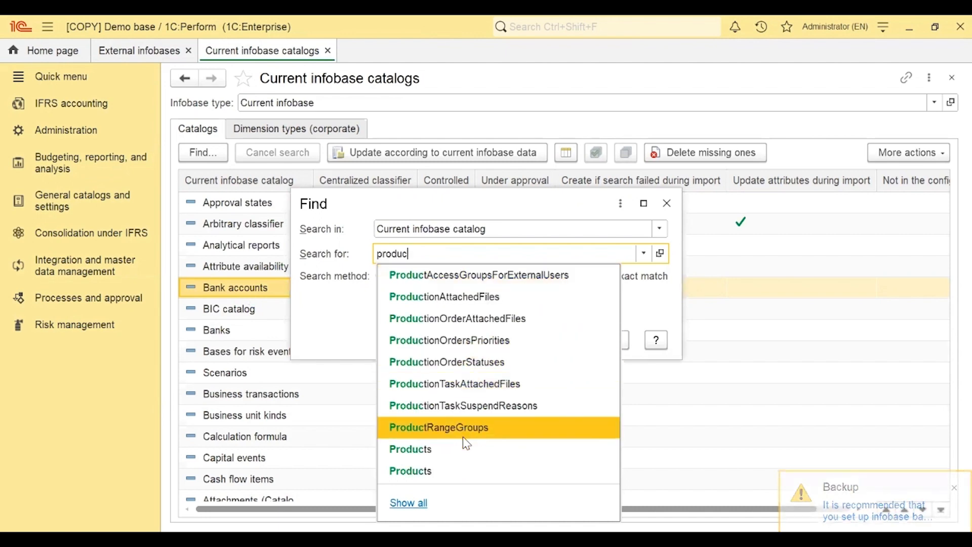
{"action": "key", "text": "Return"}
{"action": "left_click", "coordinate": [552, 339]}
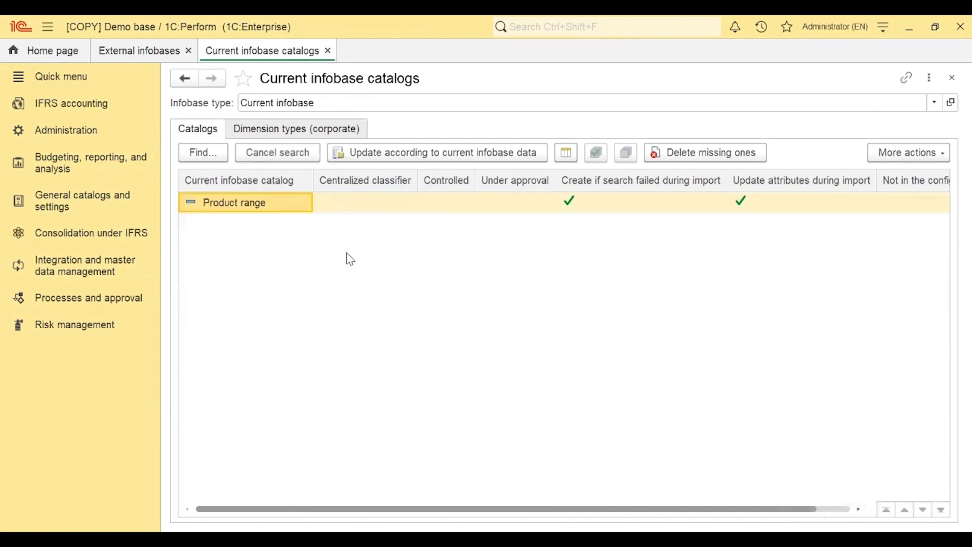
{"action": "key", "text": "Return"}
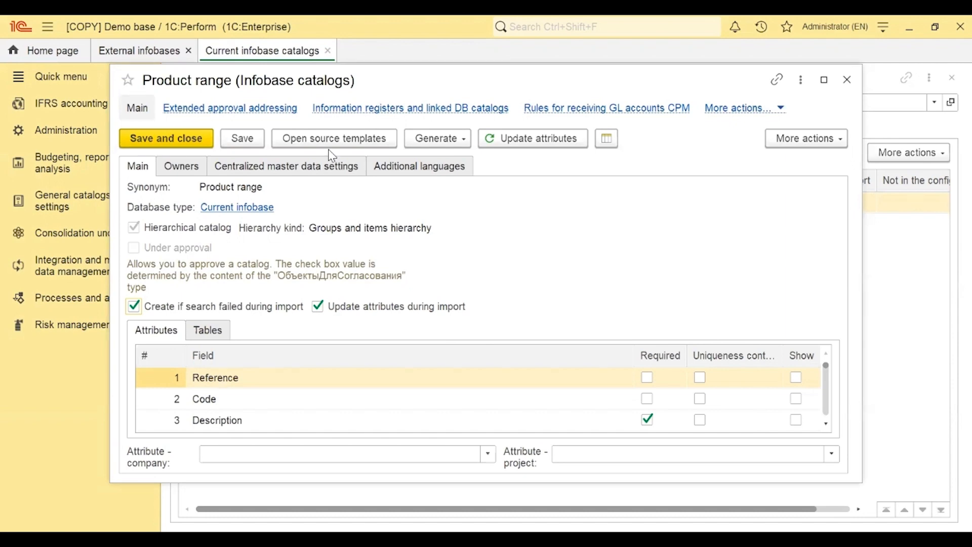
{"action": "left_click", "coordinate": [848, 80]}
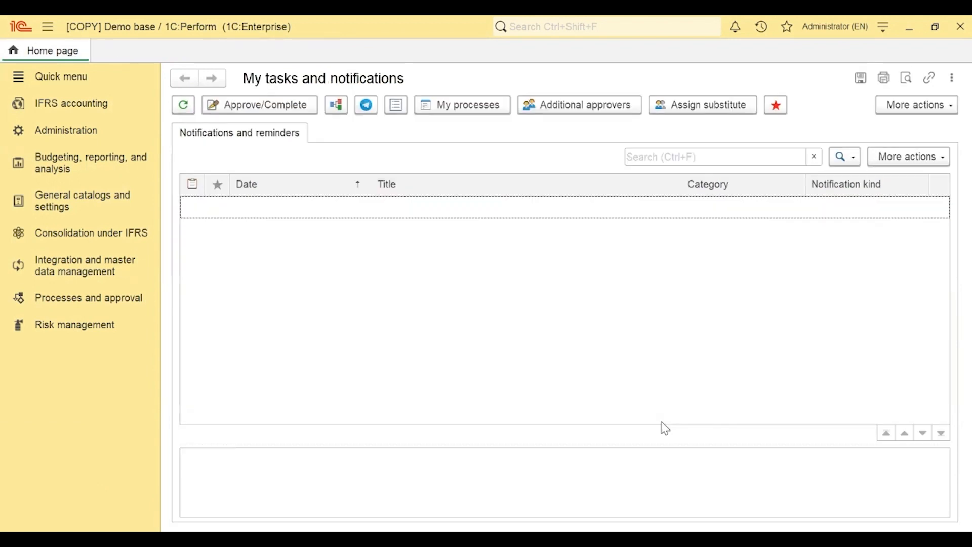
Open the Price list report type from the report types and templates, and show its edit tree in Indicators calculation formulas mode
{"action": "left_click", "coordinate": [99, 165]}
{"action": "left_click", "coordinate": [245, 133]}
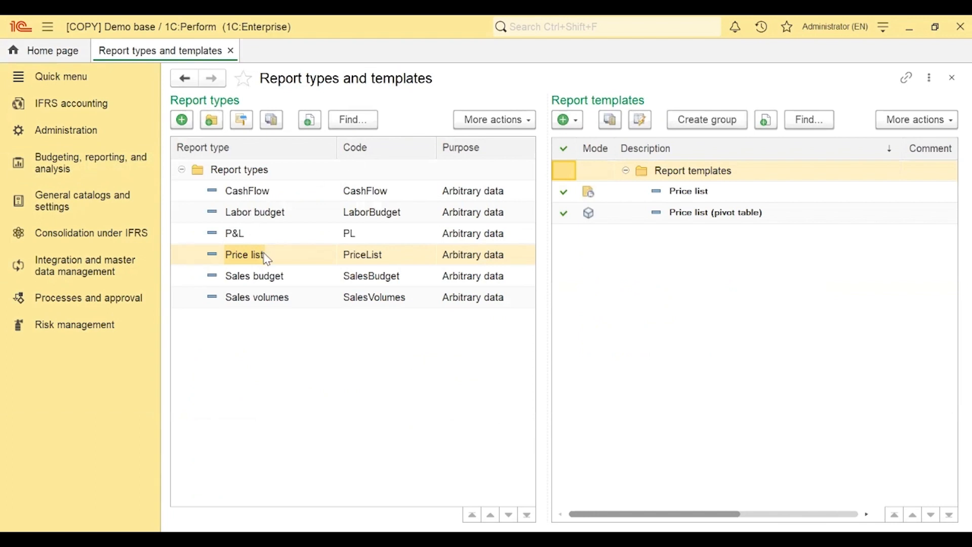
{"action": "left_click", "coordinate": [261, 215]}
{"action": "left_click", "coordinate": [253, 259]}
{"action": "double_click", "coordinate": [246, 255]}
{"action": "left_click", "coordinate": [229, 145]}
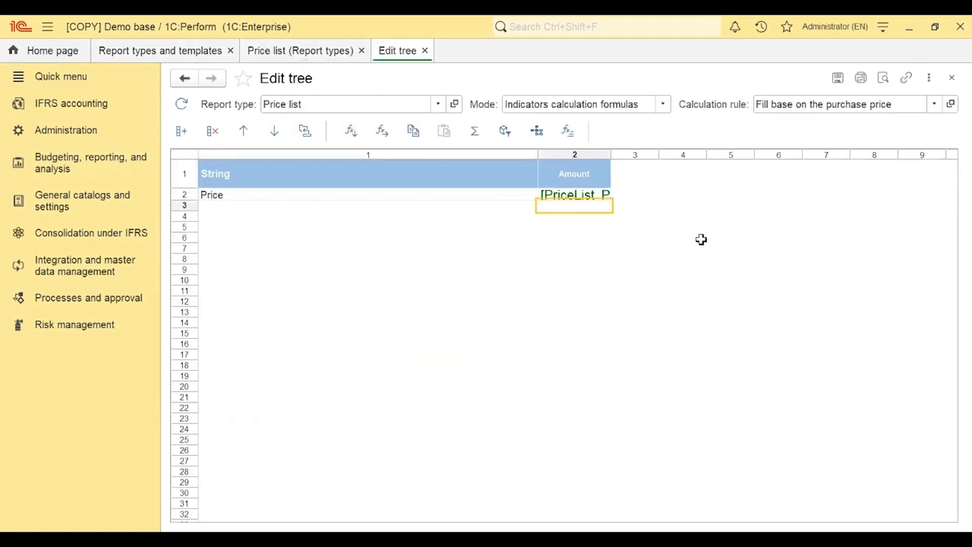
{"action": "left_click", "coordinate": [663, 104]}
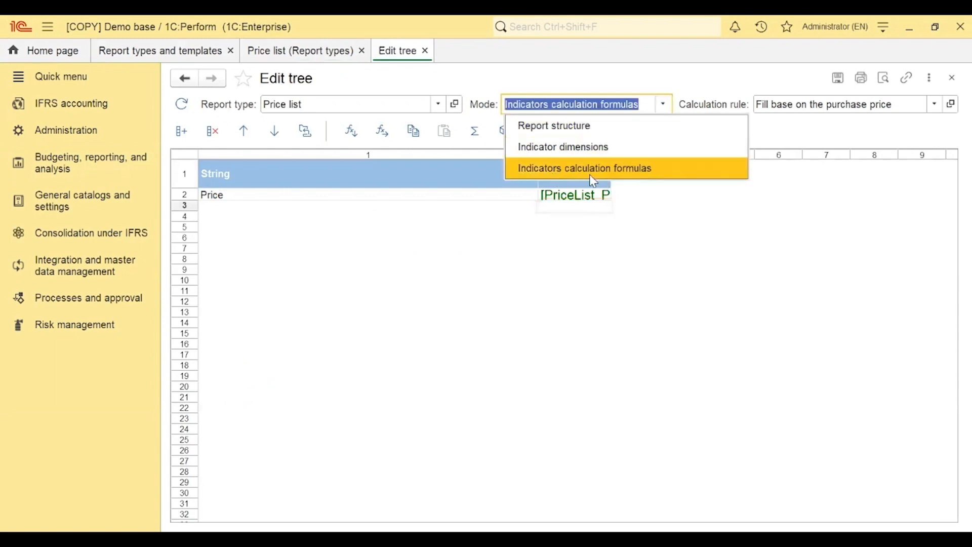
{"action": "left_click", "coordinate": [840, 208]}
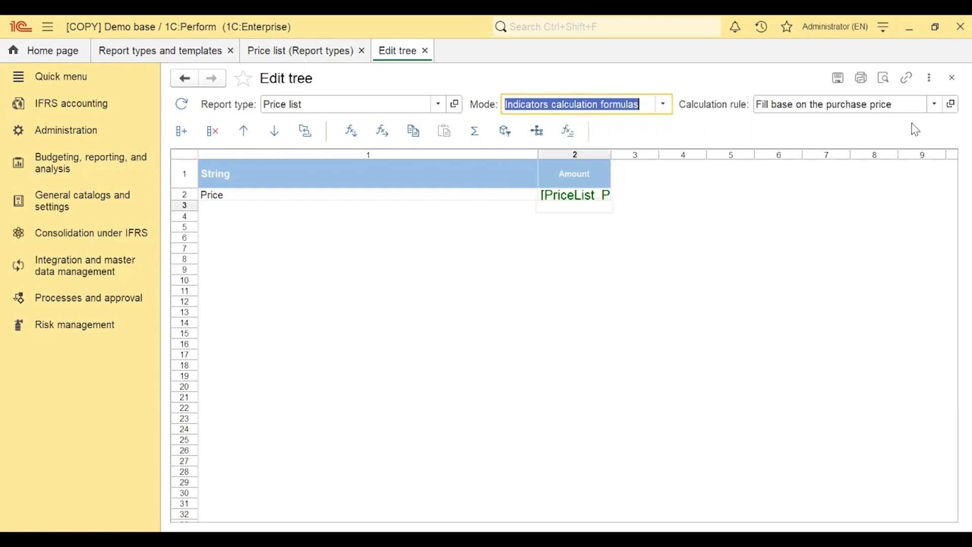
Create a calculation rule "Uploading data from 1C Drive" for the Price list report type with infobase type 1C:Drive, and save it
{"action": "left_click", "coordinate": [936, 106]}
{"action": "left_click", "coordinate": [758, 182]}
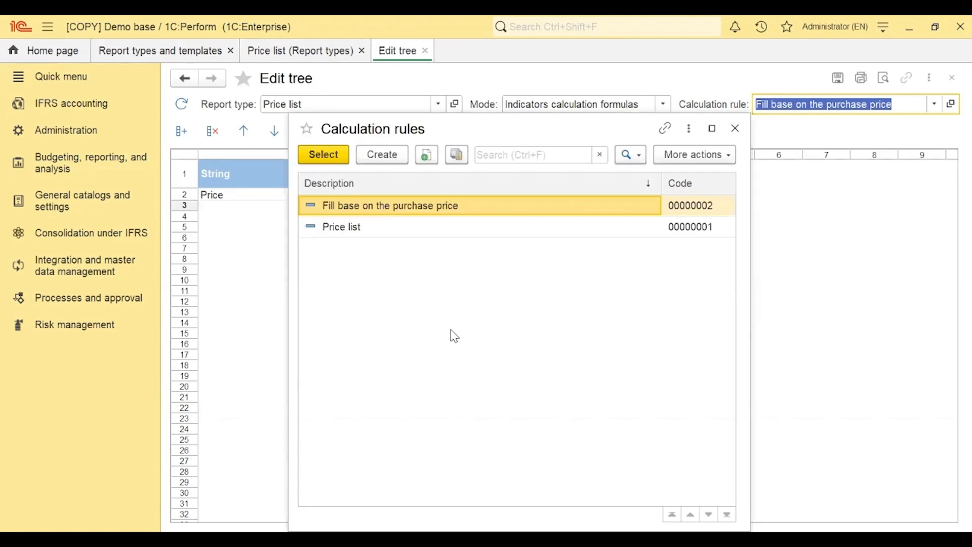
{"action": "left_click", "coordinate": [384, 161]}
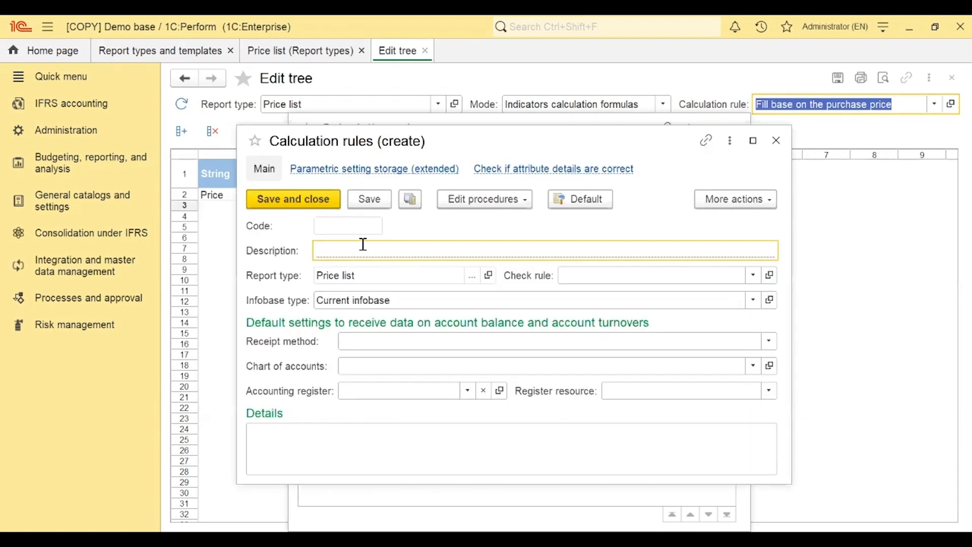
{"action": "type", "text": "Uploading data "}
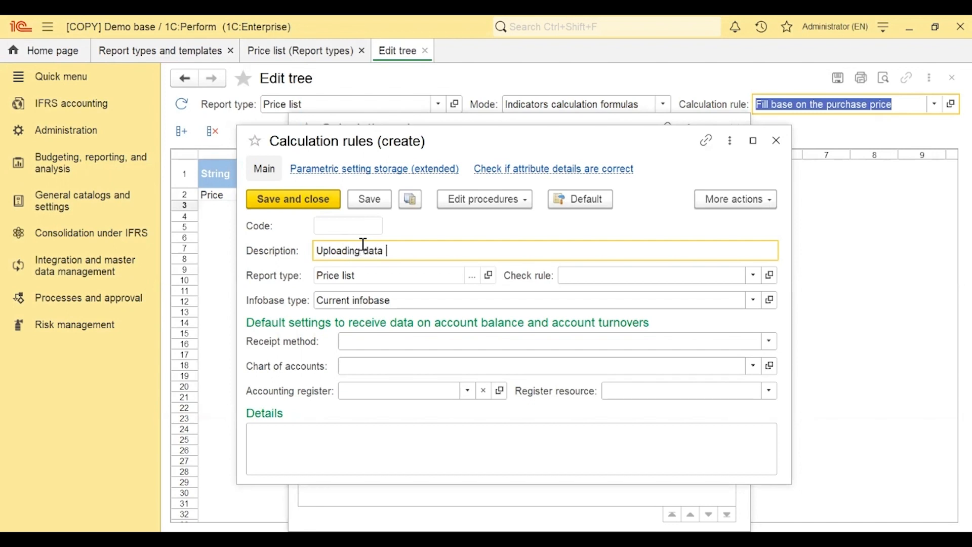
{"action": "type", "text": "from 1C Drive"}
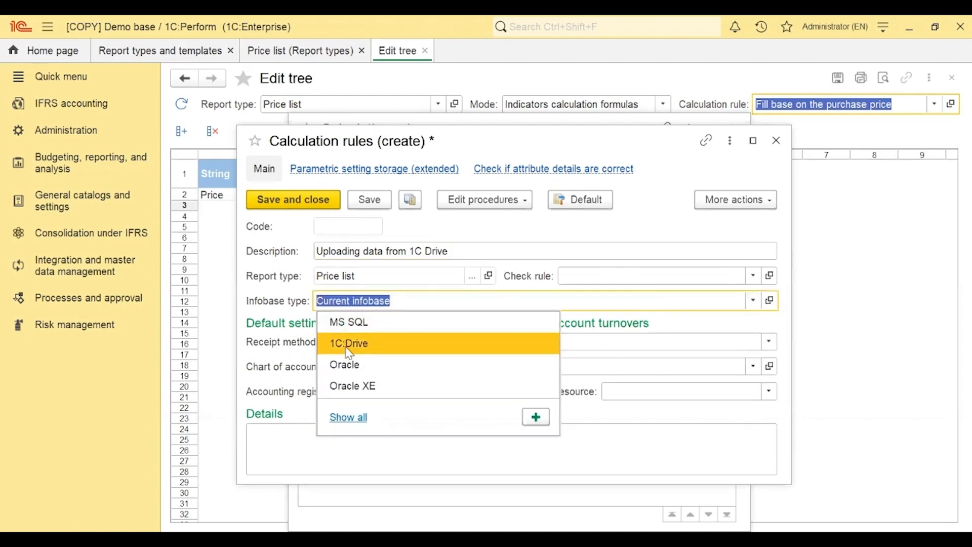
{"action": "left_click", "coordinate": [349, 344]}
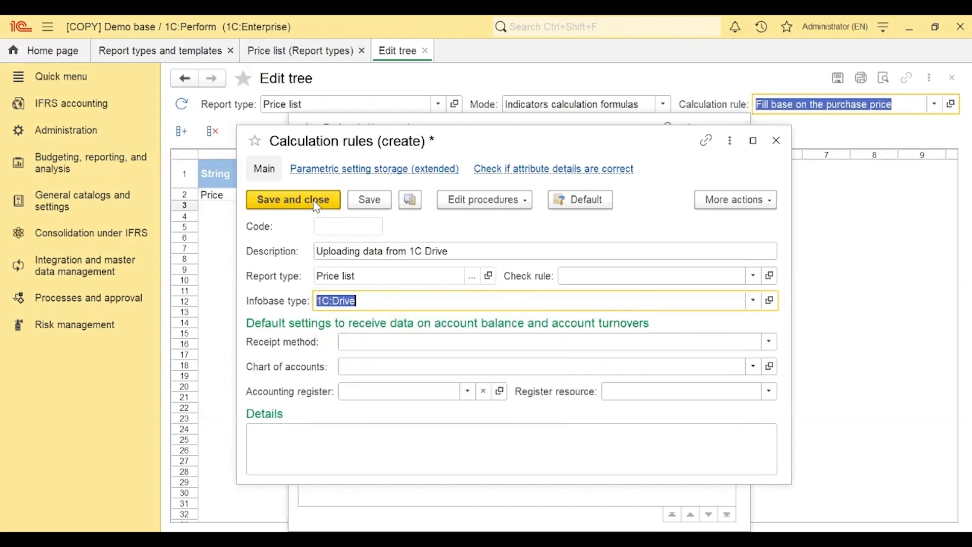
{"action": "left_click", "coordinate": [487, 243]}
{"action": "key", "text": "ctrl+c"}
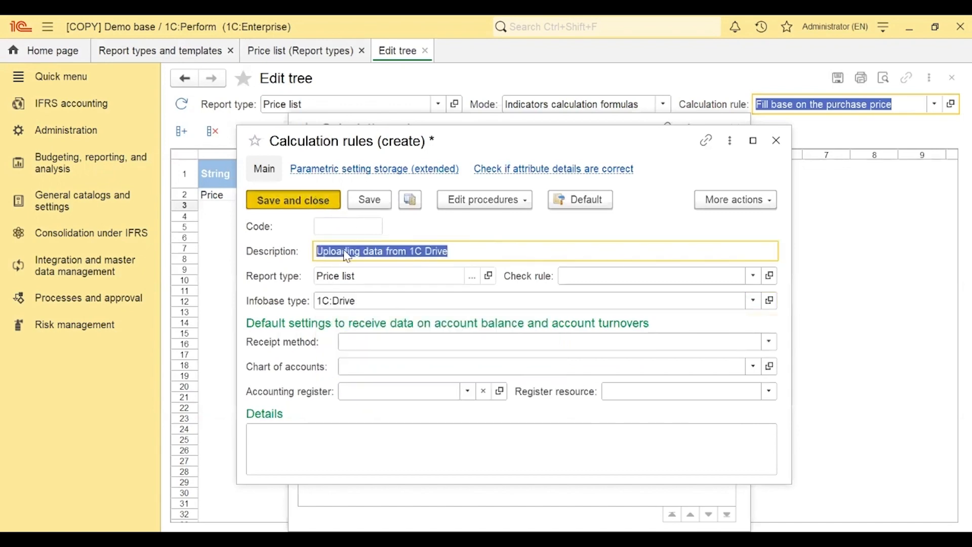
{"action": "left_click", "coordinate": [338, 199]}
Create a second calculation rule "Uploading data from MS SQL" with infobase type MS SQL, reusing the first rule's description, and save it
{"action": "left_click", "coordinate": [394, 159]}
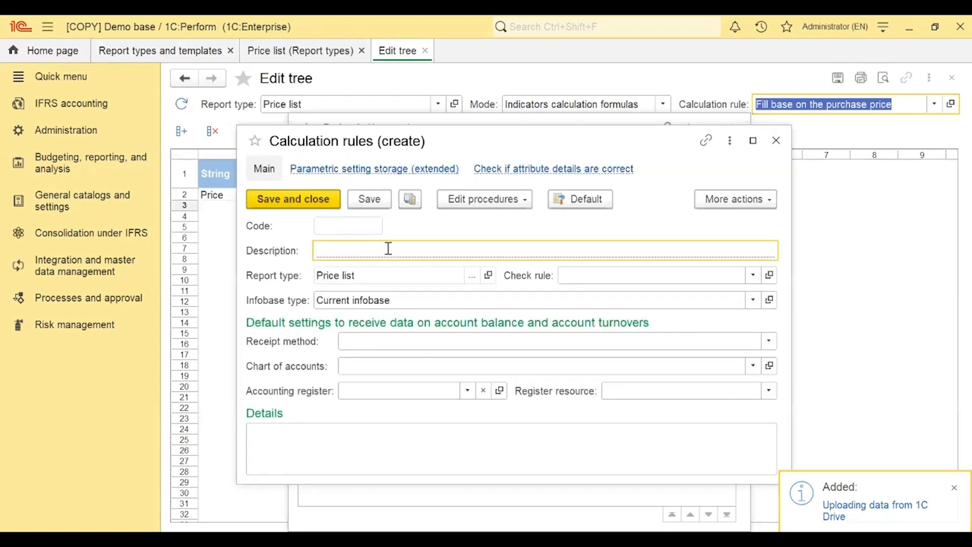
{"action": "key", "text": "ctrl+v"}
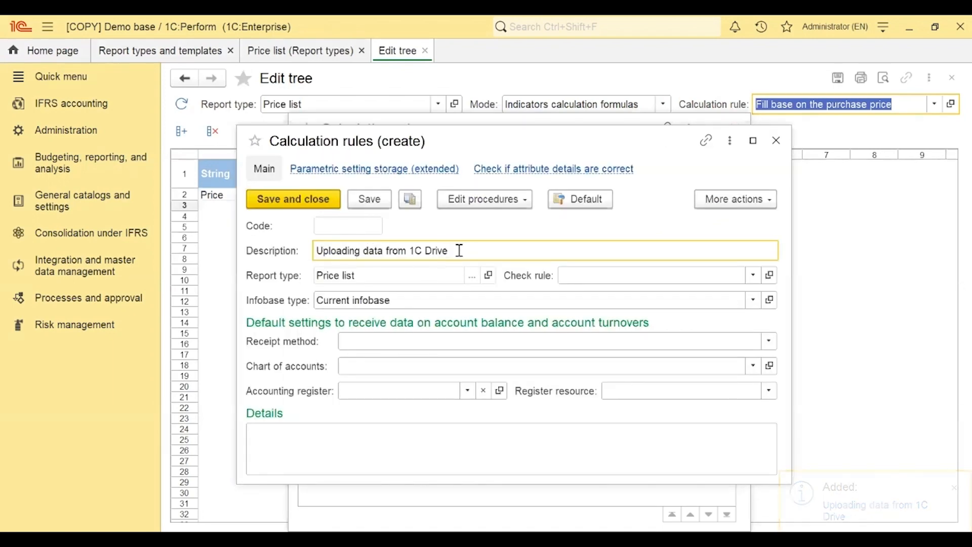
{"action": "left_click_drag", "start_coordinate": [450, 250], "coordinate": [413, 251]}
{"action": "type", "text": "M"}
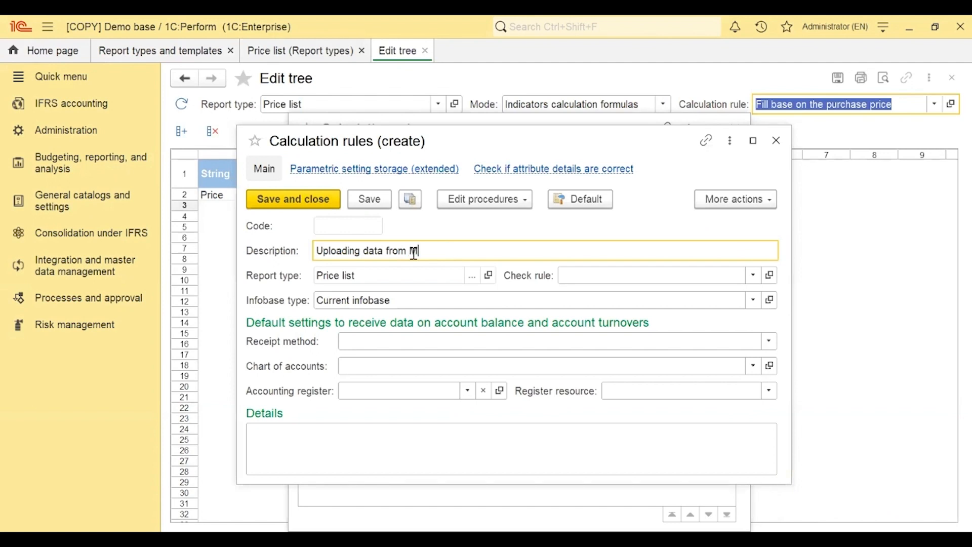
{"action": "type", "text": "S SQL"}
{"action": "left_click", "coordinate": [752, 300]}
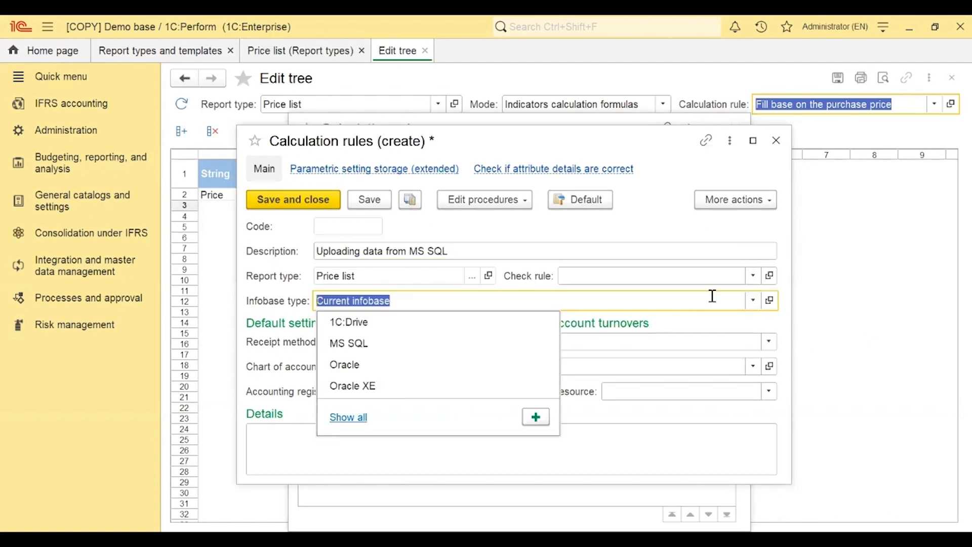
{"action": "left_click", "coordinate": [341, 338]}
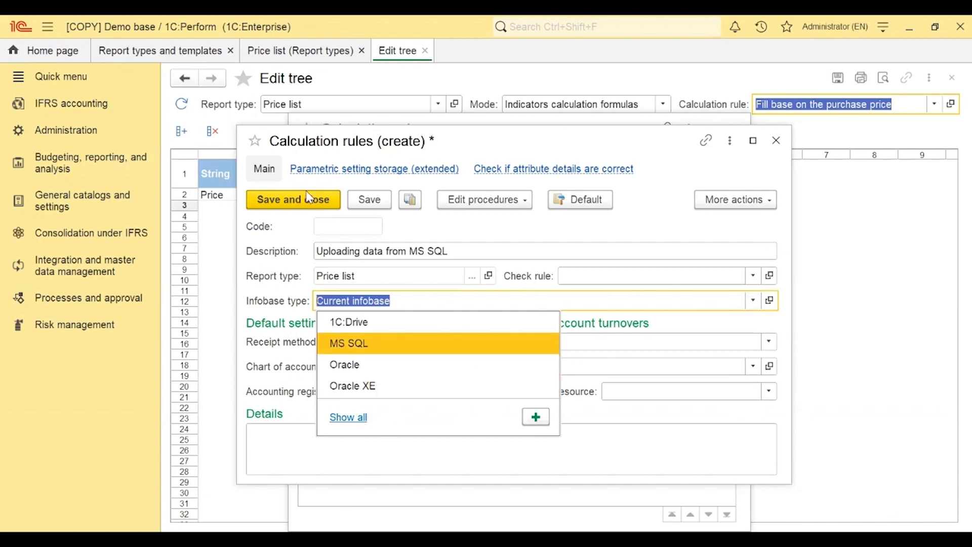
{"action": "left_click", "coordinate": [301, 201]}
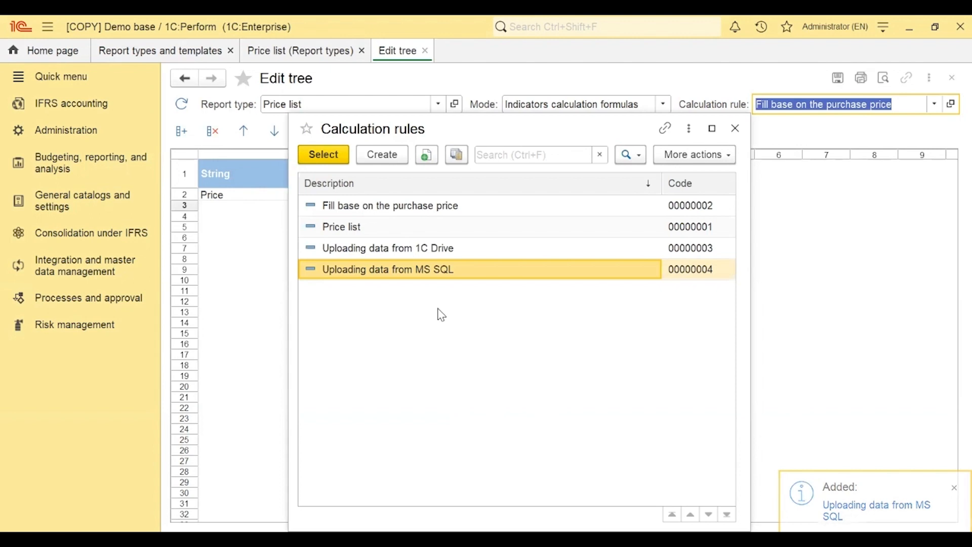
For the "Uploading data from 1C Drive" rule, add a data source to the Price amount formula from the external infobase information register Product prices
{"action": "double_click", "coordinate": [430, 251]}
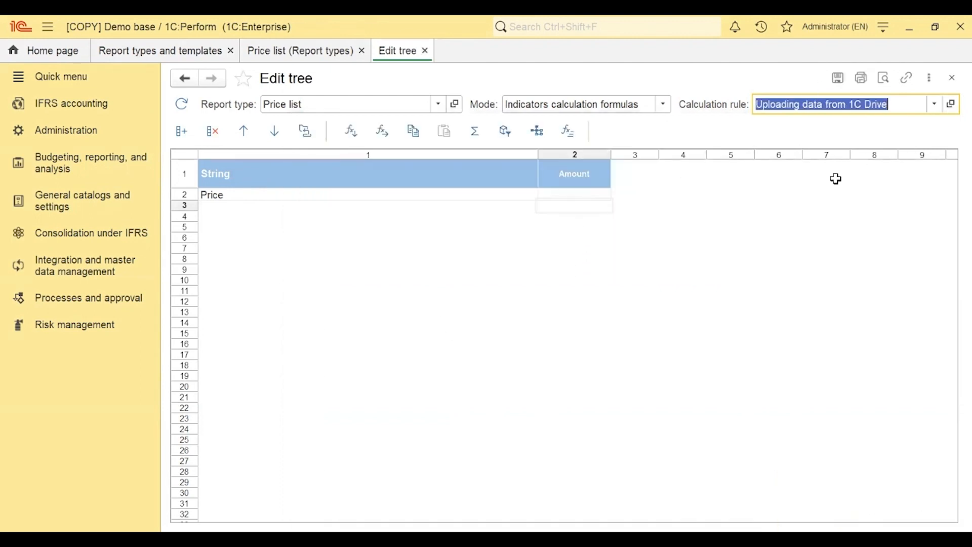
{"action": "double_click", "coordinate": [582, 194]}
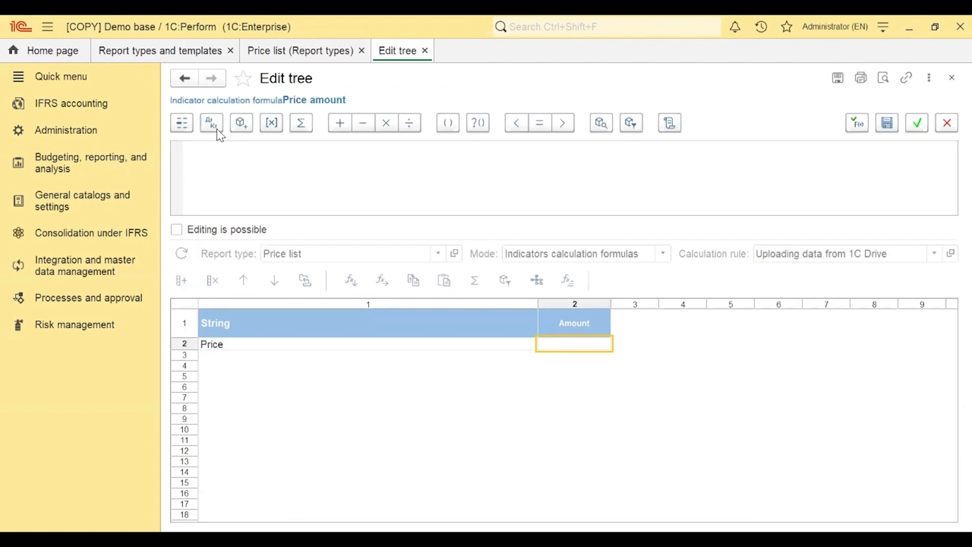
{"action": "left_click", "coordinate": [242, 124]}
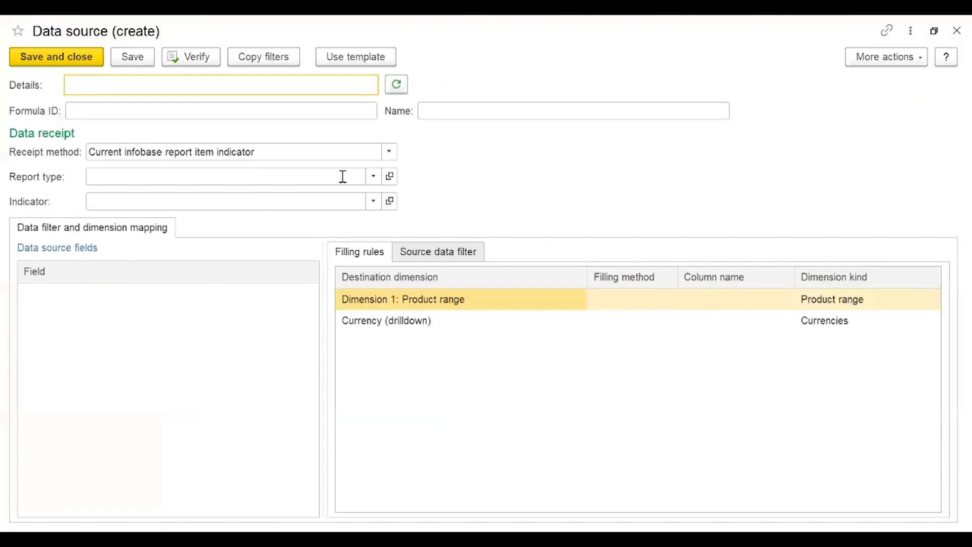
{"action": "left_click", "coordinate": [390, 153]}
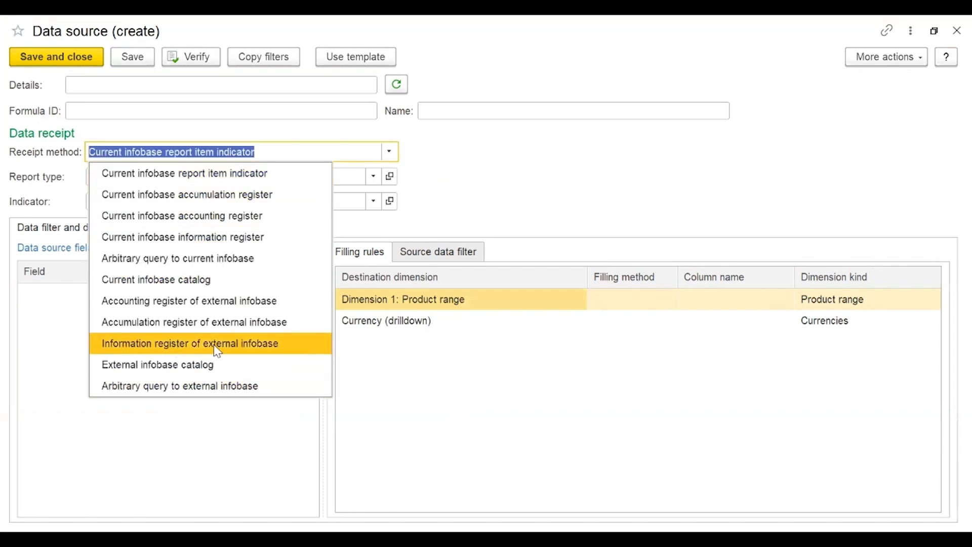
{"action": "left_click", "coordinate": [253, 349]}
{"action": "left_click", "coordinate": [391, 176]}
{"action": "left_click", "coordinate": [183, 204]}
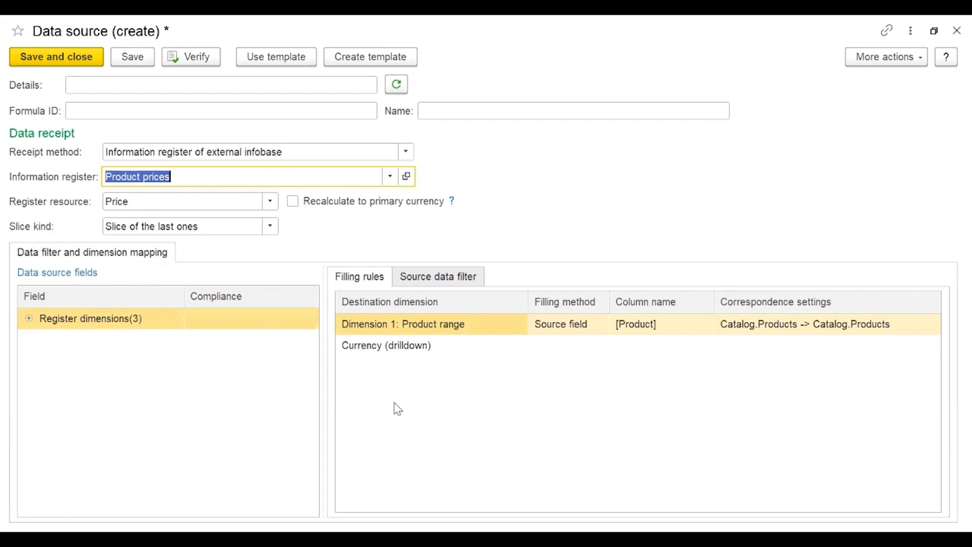
Map the Currency (drilldown) dimension to the Currency field of Price type, then save the data source and apply the Price amount formula
{"action": "left_click", "coordinate": [449, 278]}
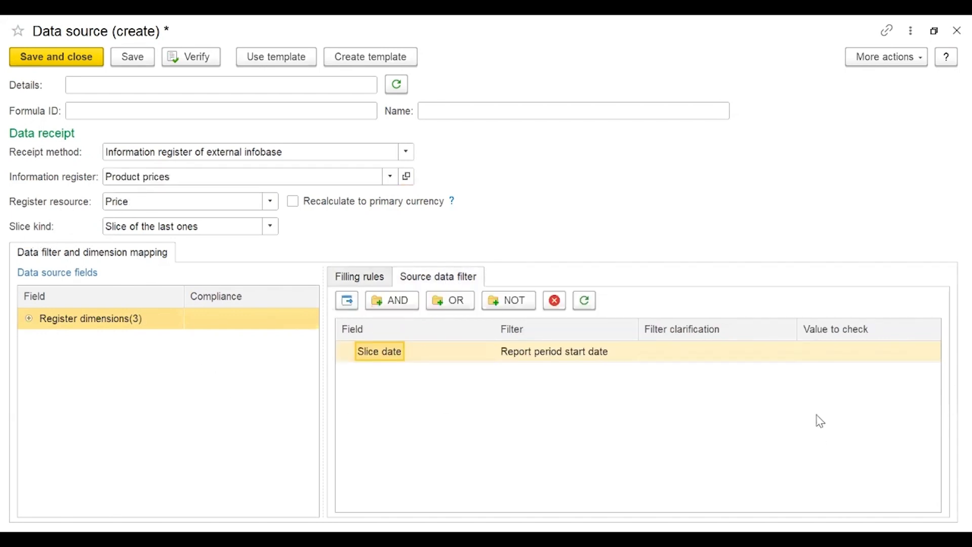
{"action": "left_click", "coordinate": [354, 277]}
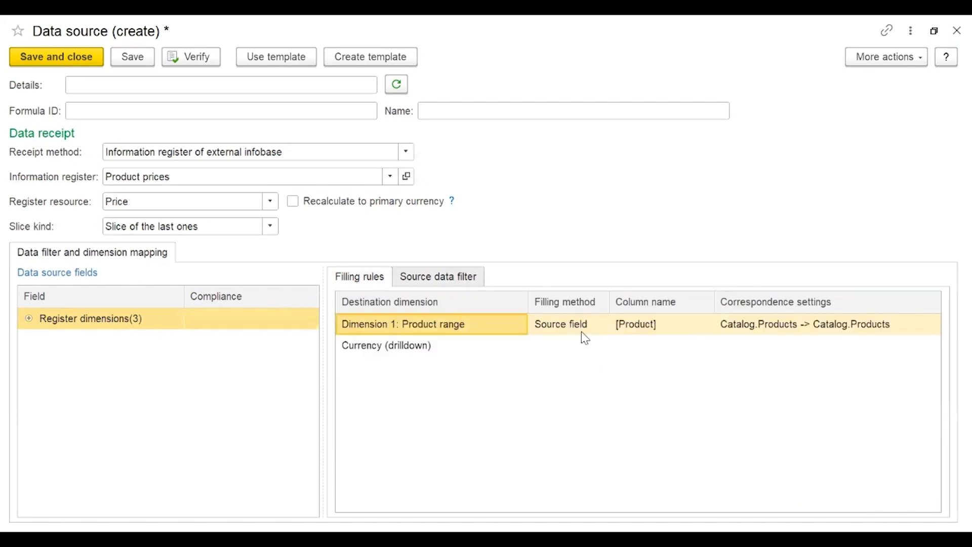
{"action": "left_click", "coordinate": [681, 332]}
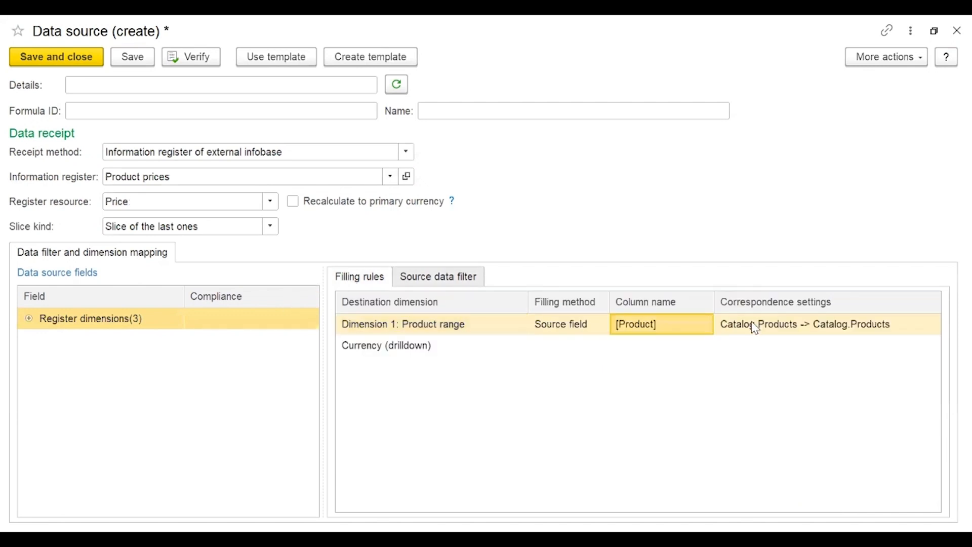
{"action": "left_click", "coordinate": [808, 326]}
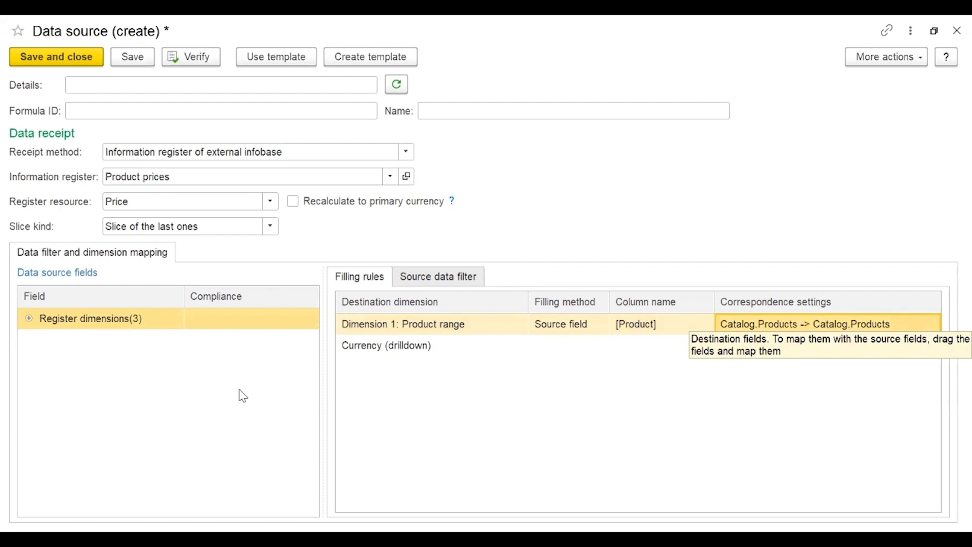
{"action": "left_click", "coordinate": [28, 319]}
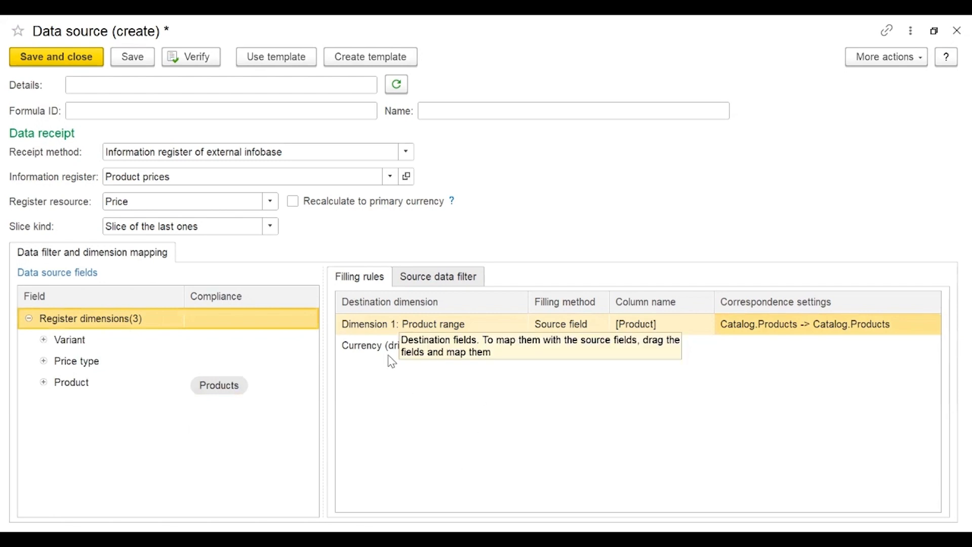
{"action": "left_click", "coordinate": [583, 351]}
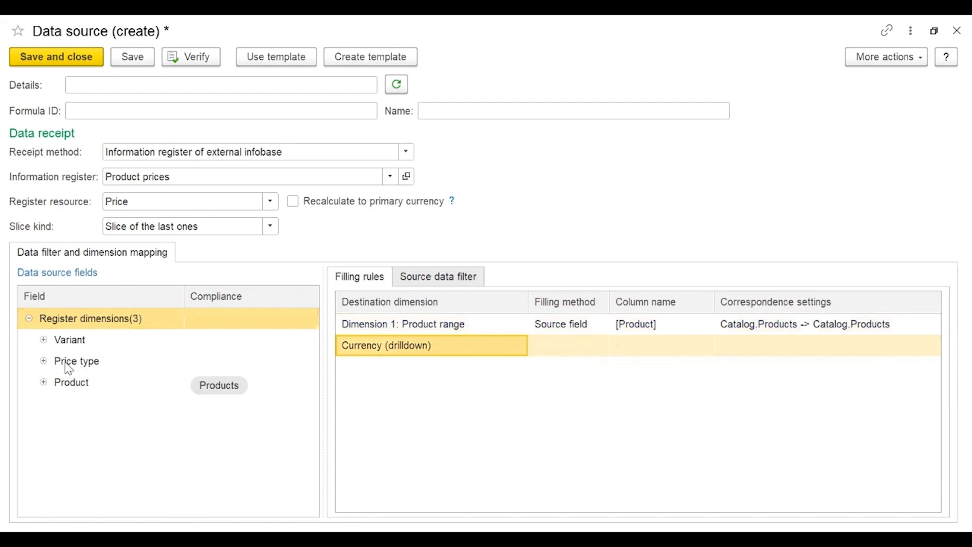
{"action": "left_click", "coordinate": [43, 361]}
{"action": "scroll", "coordinate": [140, 418], "scroll_direction": "down", "scroll_amount": 1}
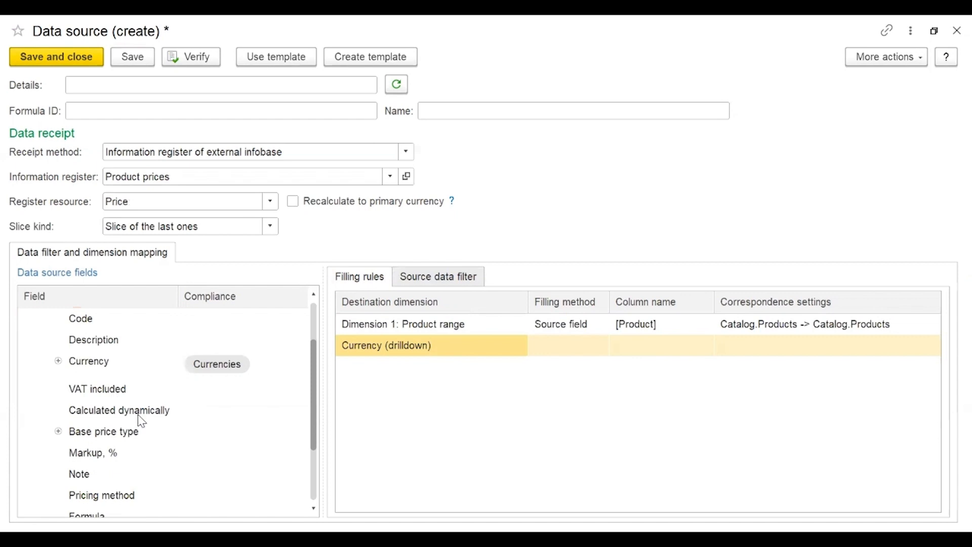
{"action": "scroll", "coordinate": [143, 410], "scroll_direction": "up", "scroll_amount": 1}
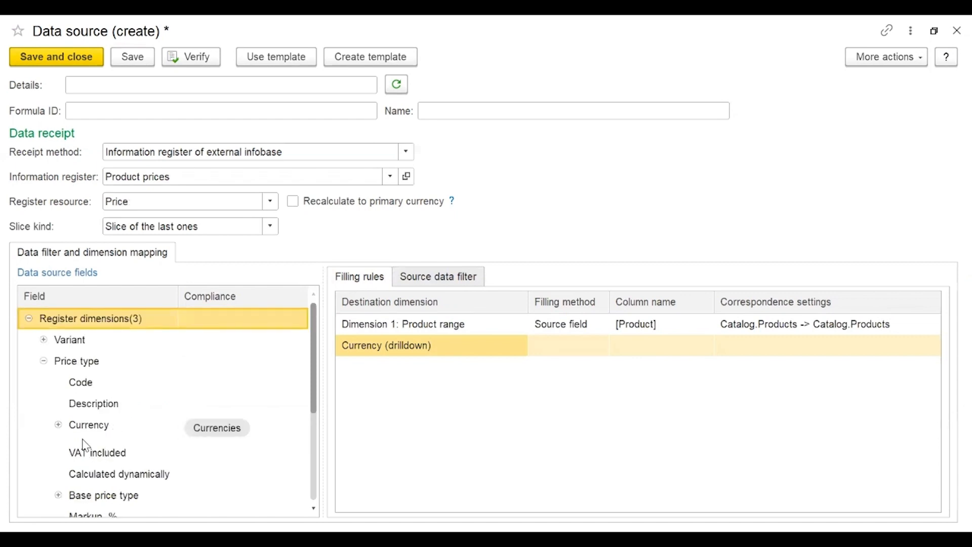
{"action": "left_click", "coordinate": [141, 426]}
{"action": "left_click_drag", "start_coordinate": [81, 427], "coordinate": [578, 348]}
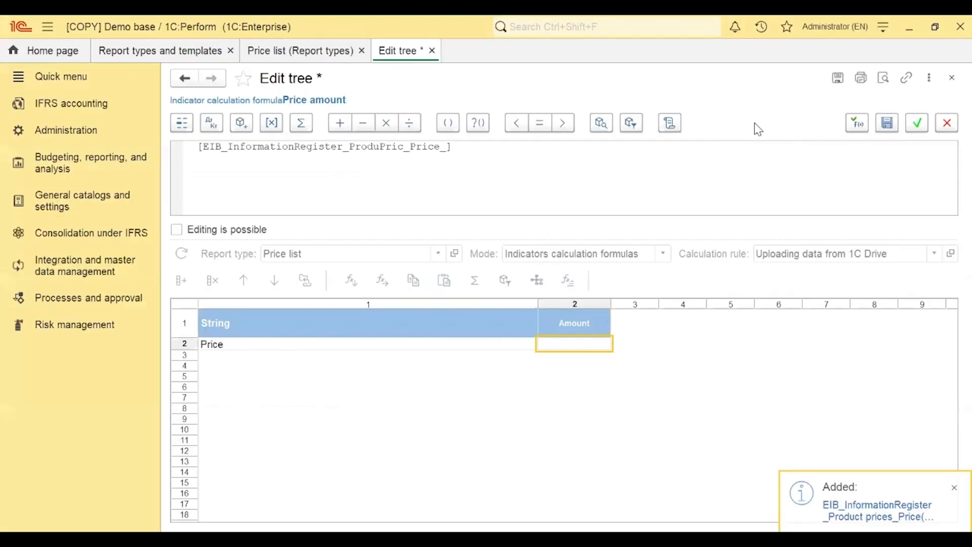
{"action": "left_click", "coordinate": [916, 122]}
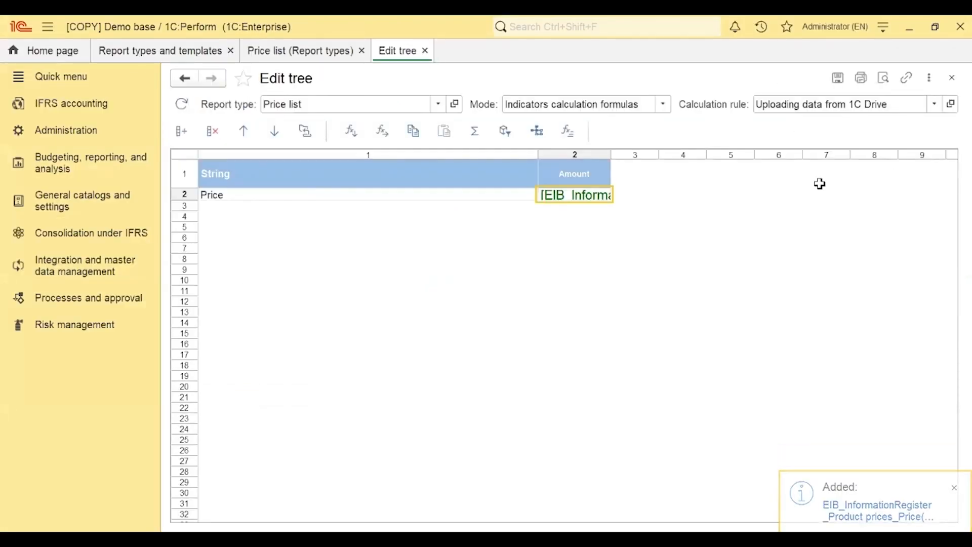
Switch the edit tree to the calculation rule "Uploading data from MS SQL"
{"action": "left_click", "coordinate": [934, 104]}
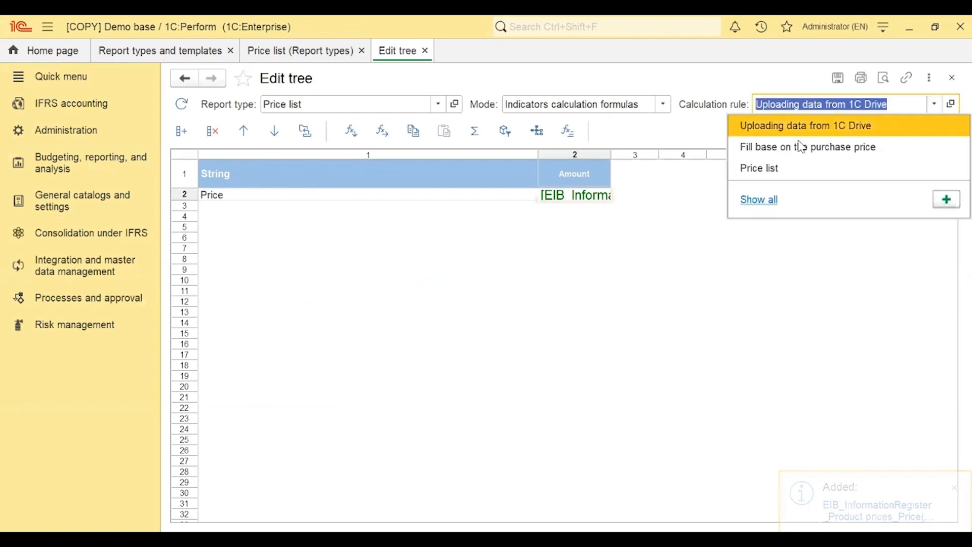
{"action": "left_click", "coordinate": [758, 199]}
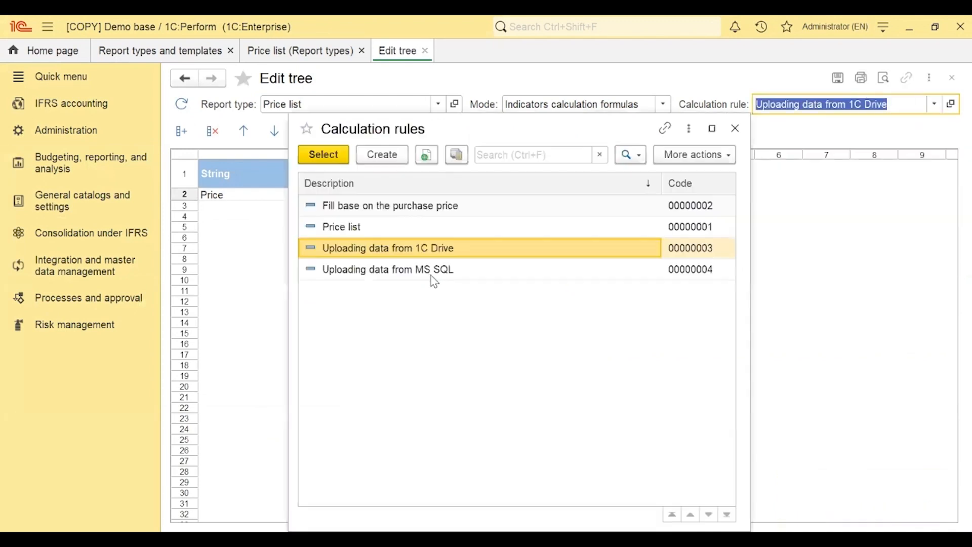
{"action": "left_click", "coordinate": [428, 273]}
{"action": "double_click", "coordinate": [432, 273]}
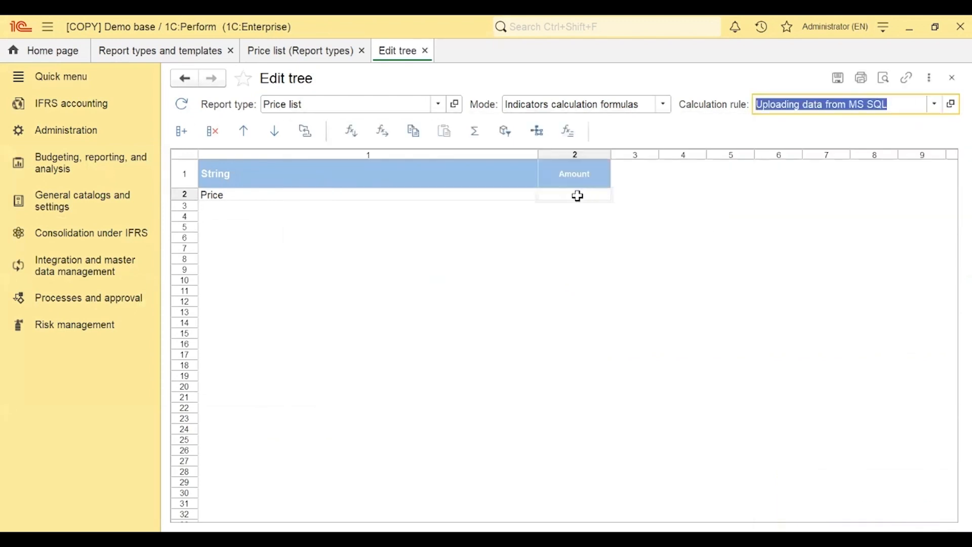
Start a new data source for the Price amount cell using Tables from ADO connection and the ProductListPriceHistory table
{"action": "double_click", "coordinate": [574, 195]}
{"action": "left_click", "coordinate": [160, 188]}
{"action": "left_click", "coordinate": [389, 151]}
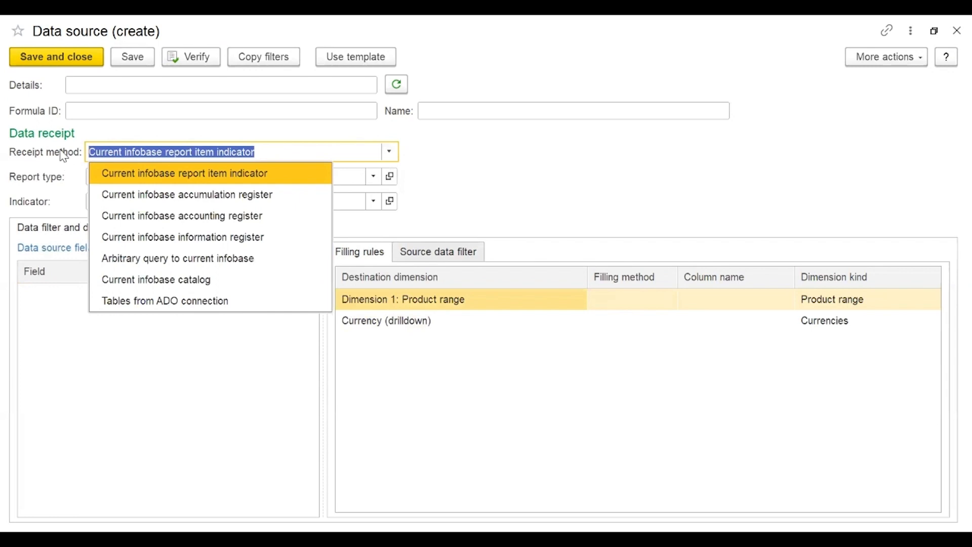
{"action": "left_click", "coordinate": [150, 303]}
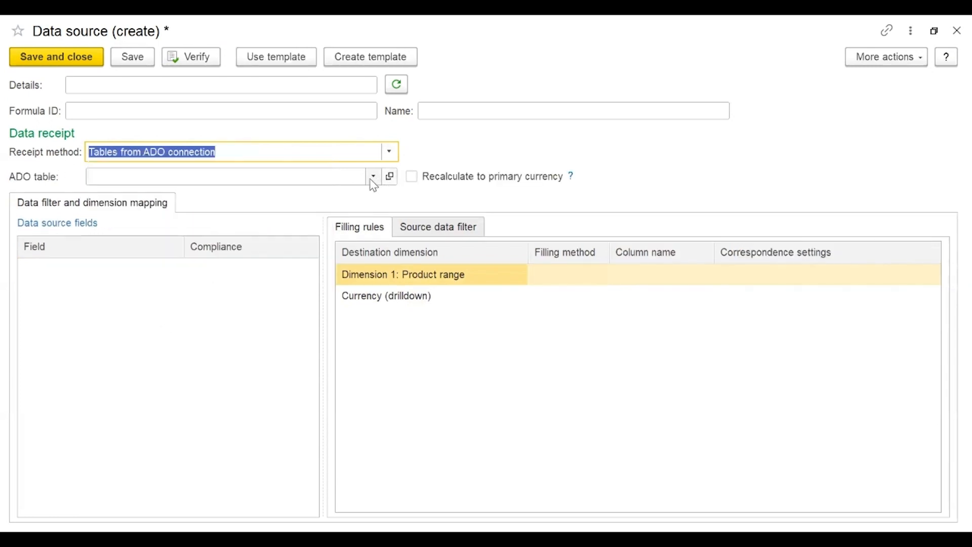
{"action": "left_click", "coordinate": [373, 177]}
{"action": "left_click", "coordinate": [155, 200]}
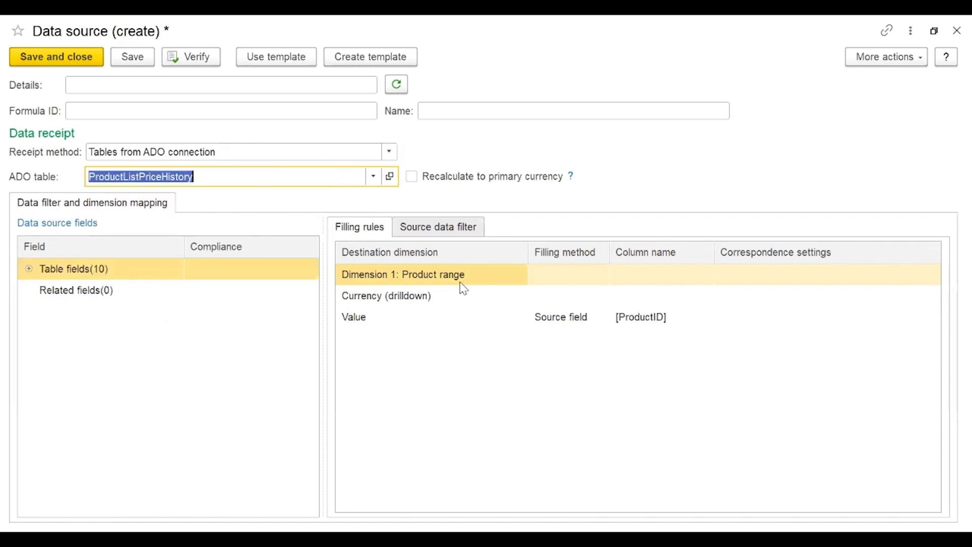
Map ProductID to the Product range dimension, with a saved correspondence that matches ProductID to Code as the key field
{"action": "left_click", "coordinate": [29, 269]}
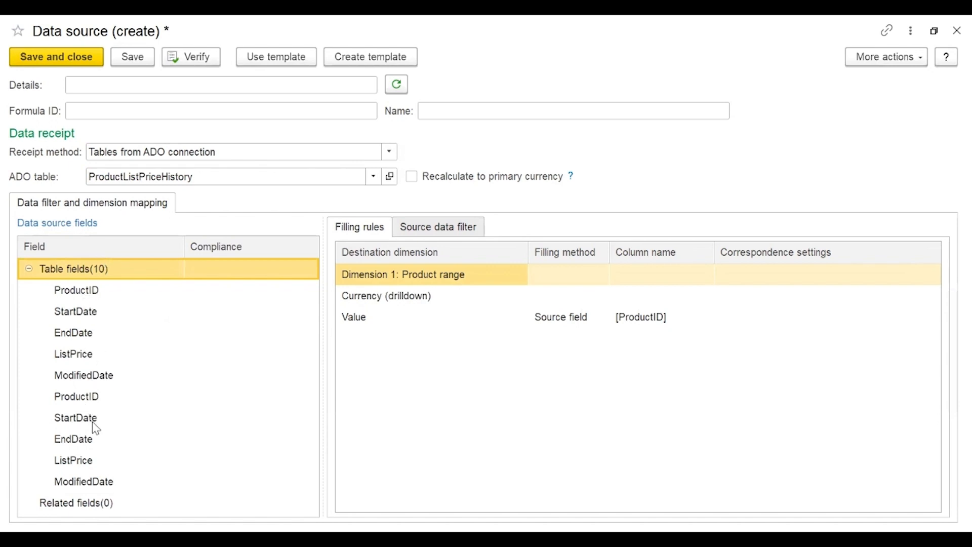
{"action": "left_click", "coordinate": [76, 293]}
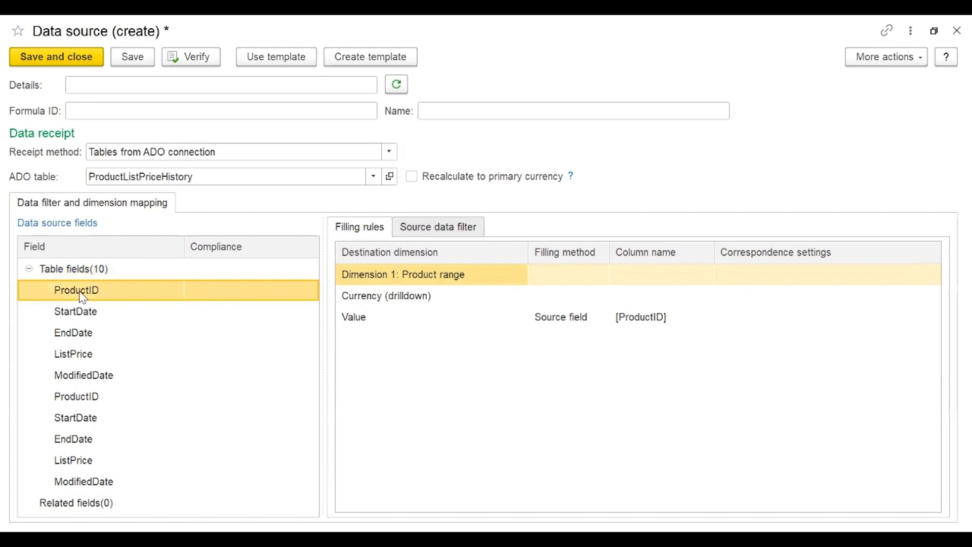
{"action": "left_click_drag", "start_coordinate": [83, 297], "coordinate": [571, 281]}
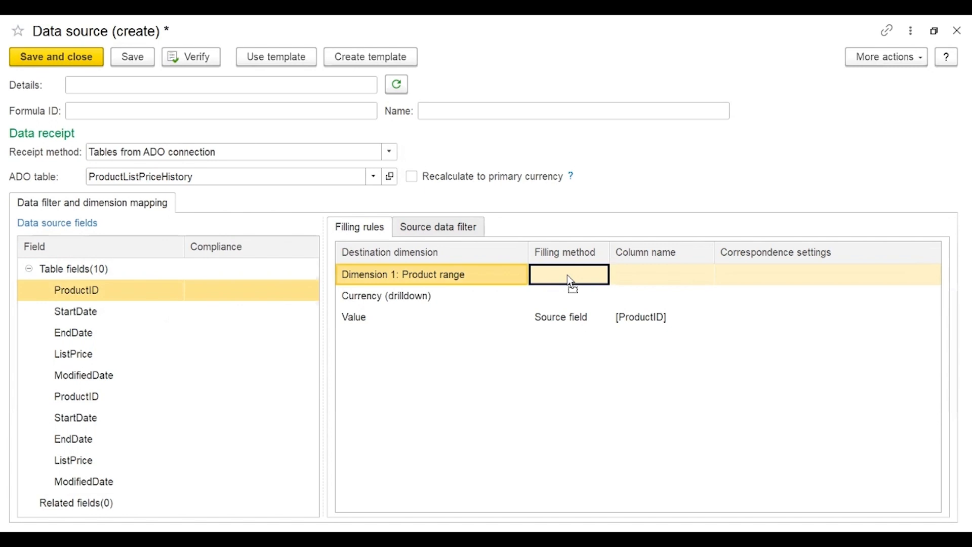
{"action": "left_click_drag", "start_coordinate": [571, 281], "coordinate": [568, 278]}
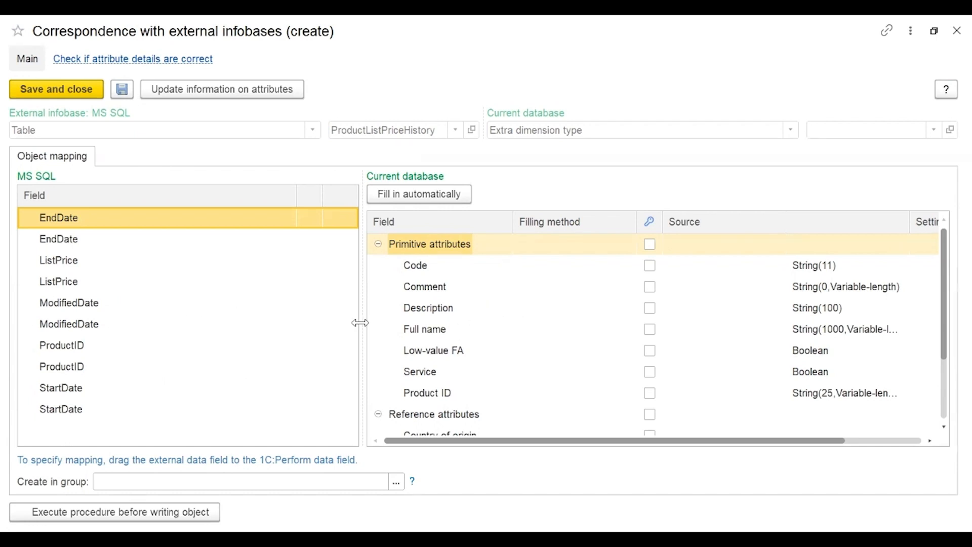
{"action": "left_click", "coordinate": [77, 349]}
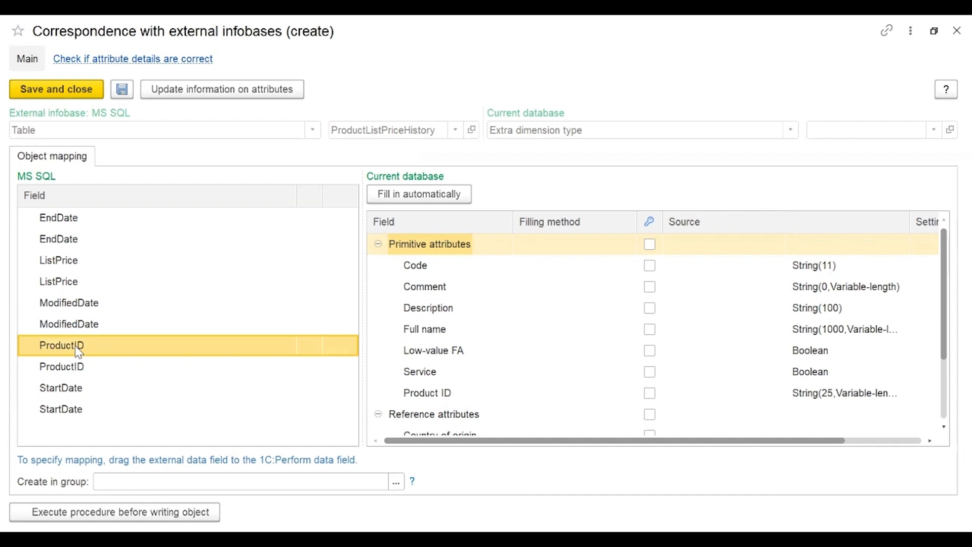
{"action": "left_click_drag", "start_coordinate": [78, 351], "coordinate": [597, 267]}
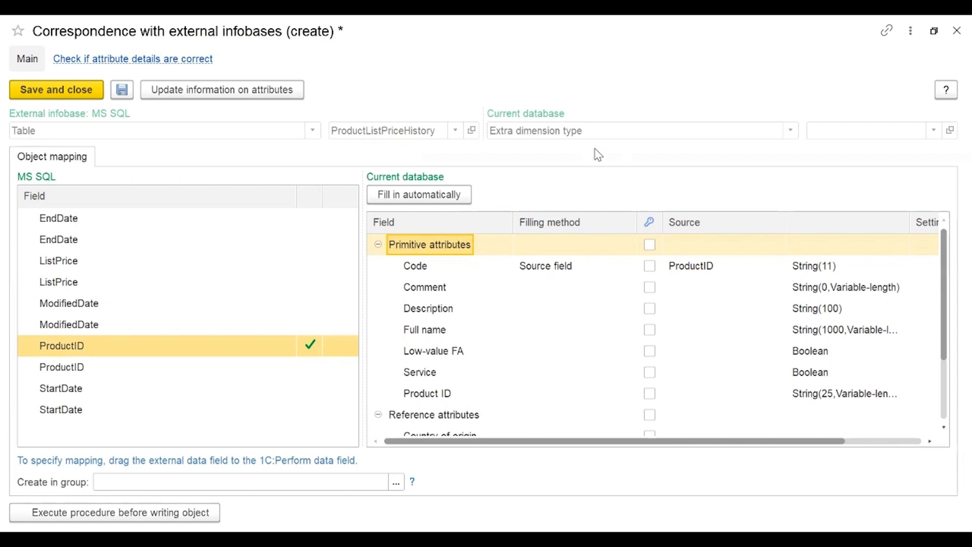
{"action": "left_click", "coordinate": [651, 266]}
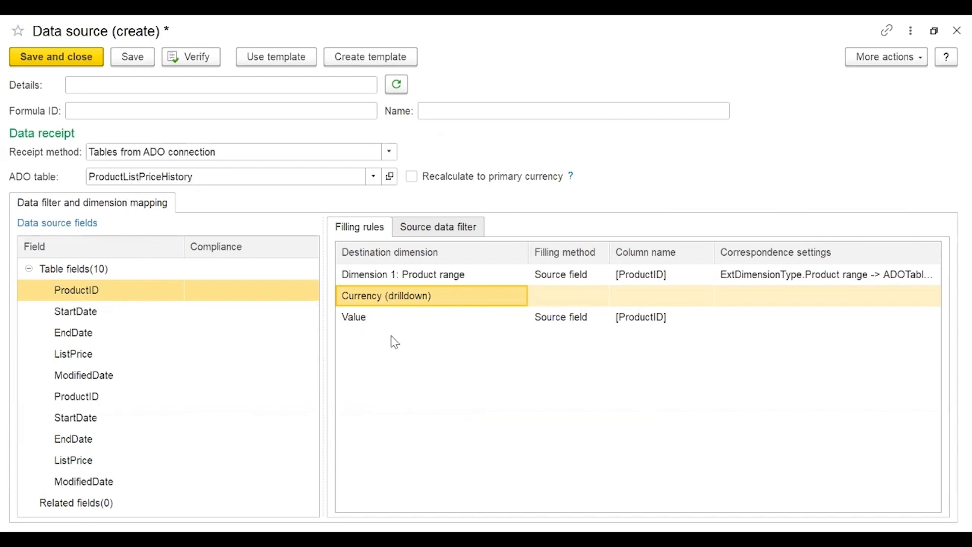
Fill the Currency (drilldown) dimension with the fixed value EUR
{"action": "left_click", "coordinate": [566, 301]}
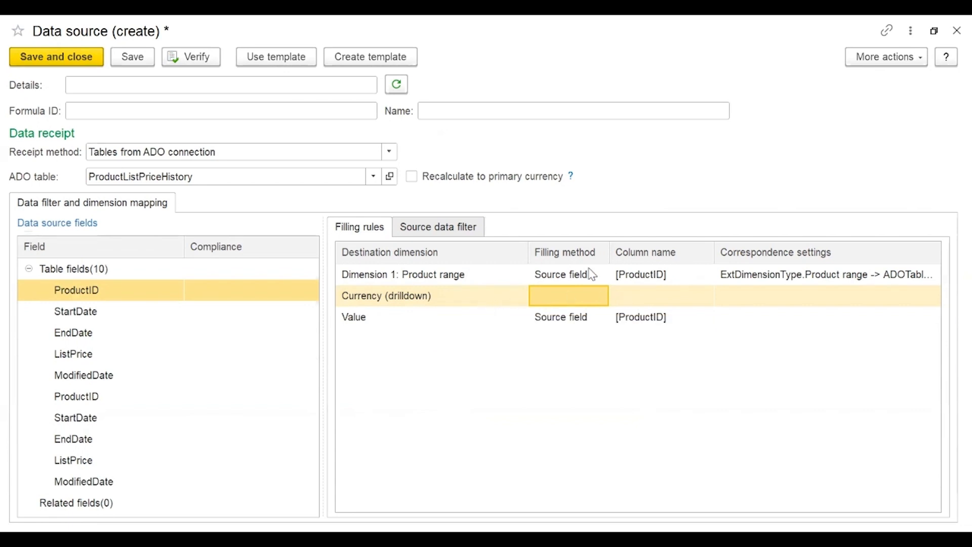
{"action": "left_click", "coordinate": [582, 295]}
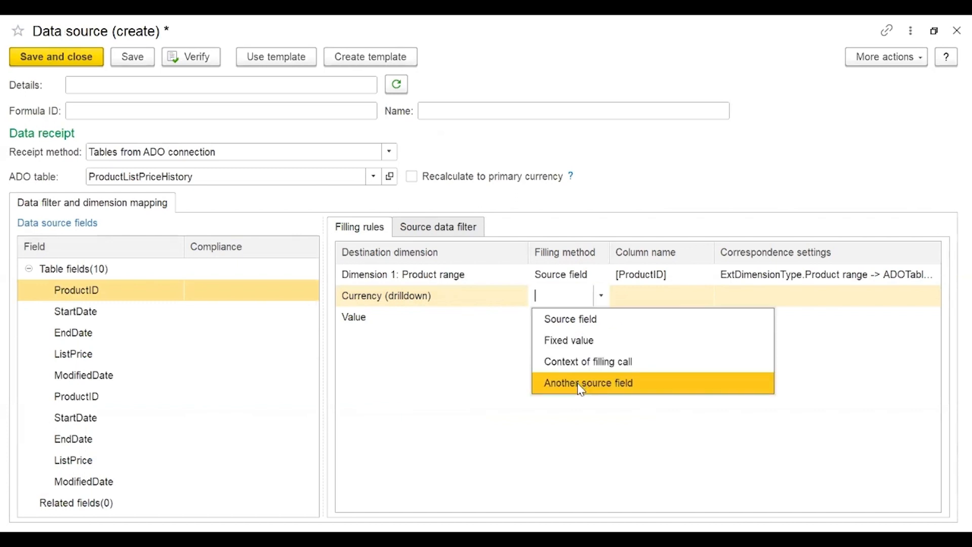
{"action": "left_click", "coordinate": [678, 298]}
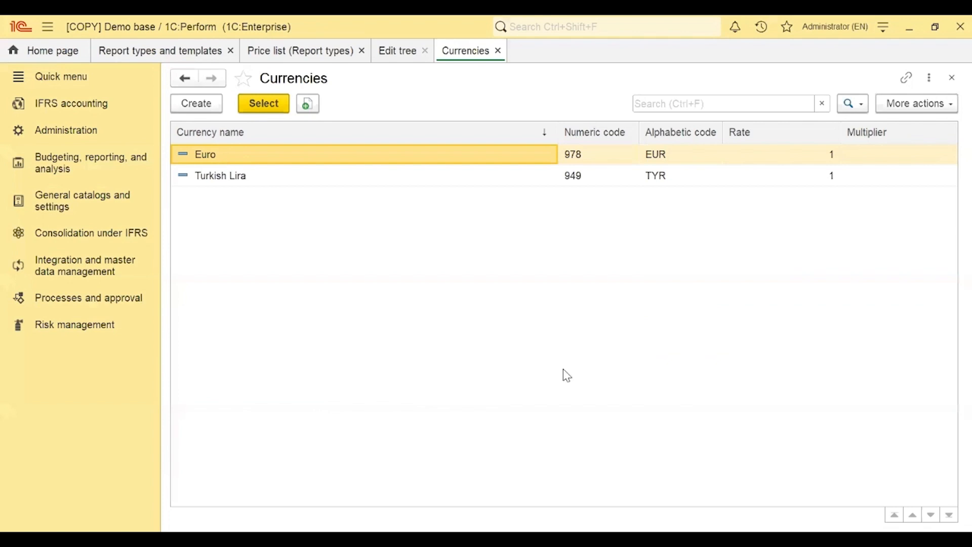
{"action": "key", "text": "Return"}
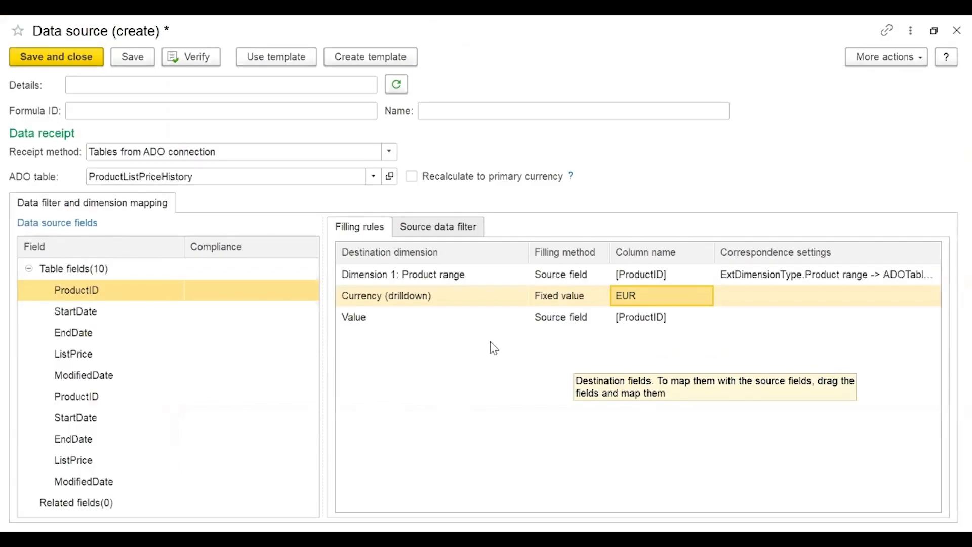
Set the source field of the Value row to ListPrice
{"action": "left_click", "coordinate": [357, 319]}
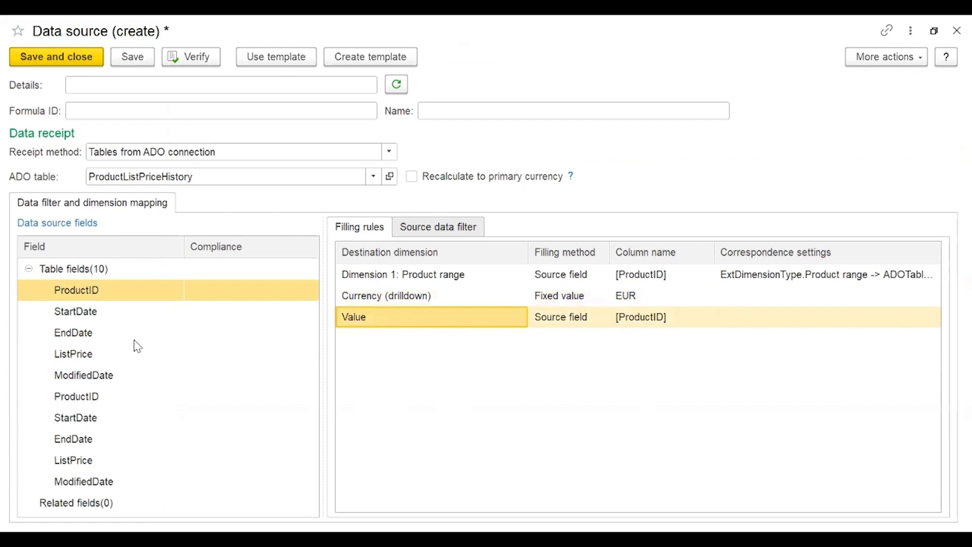
{"action": "left_click", "coordinate": [69, 468]}
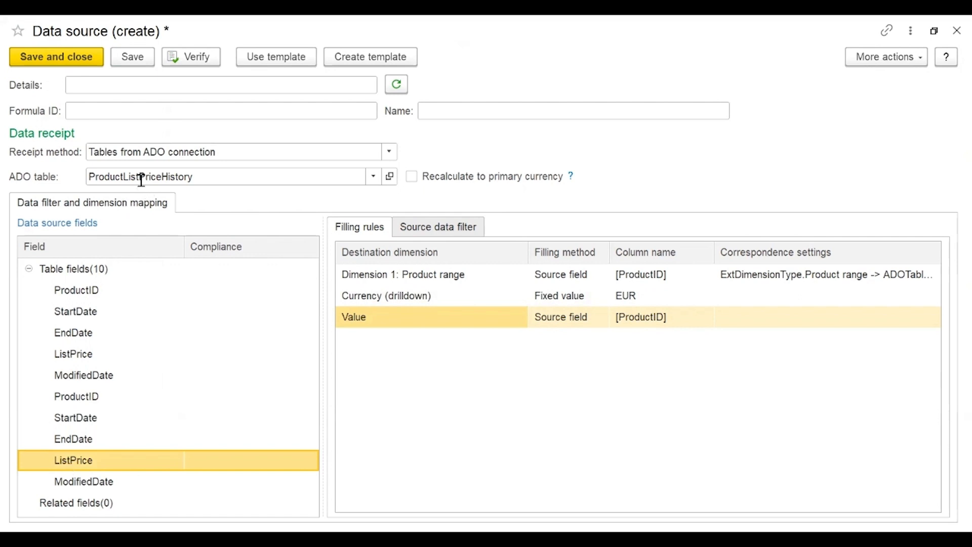
{"action": "left_click", "coordinate": [658, 317]}
{"action": "left_click_drag", "start_coordinate": [656, 309], "coordinate": [657, 314]}
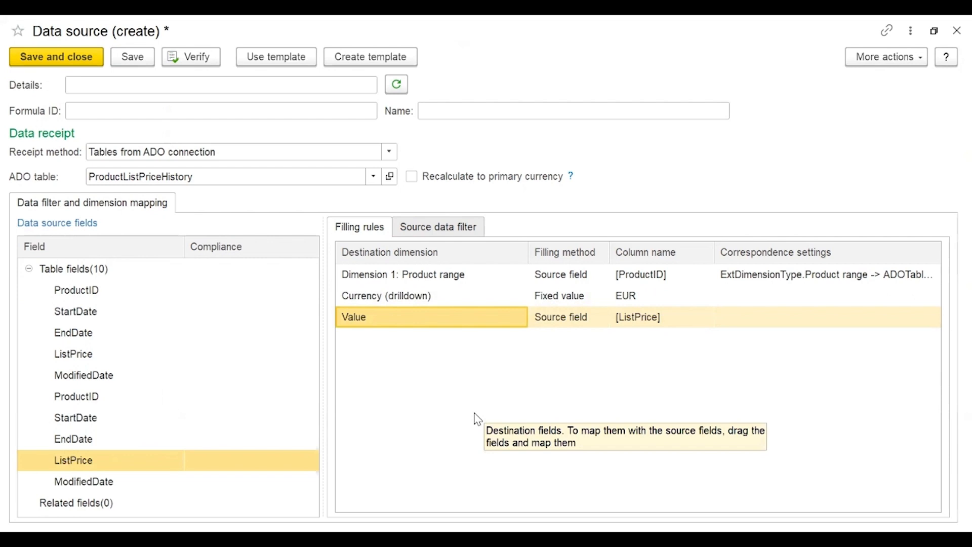
Save the data source, insert it into the Price amount formula, apply the formula and close the Price list report forms
{"action": "left_click", "coordinate": [87, 64]}
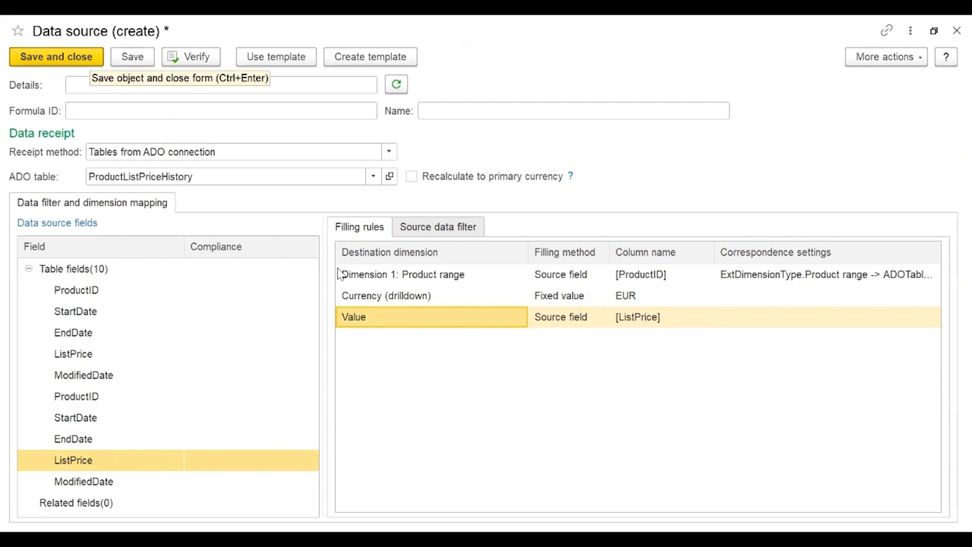
{"action": "double_click", "coordinate": [285, 243]}
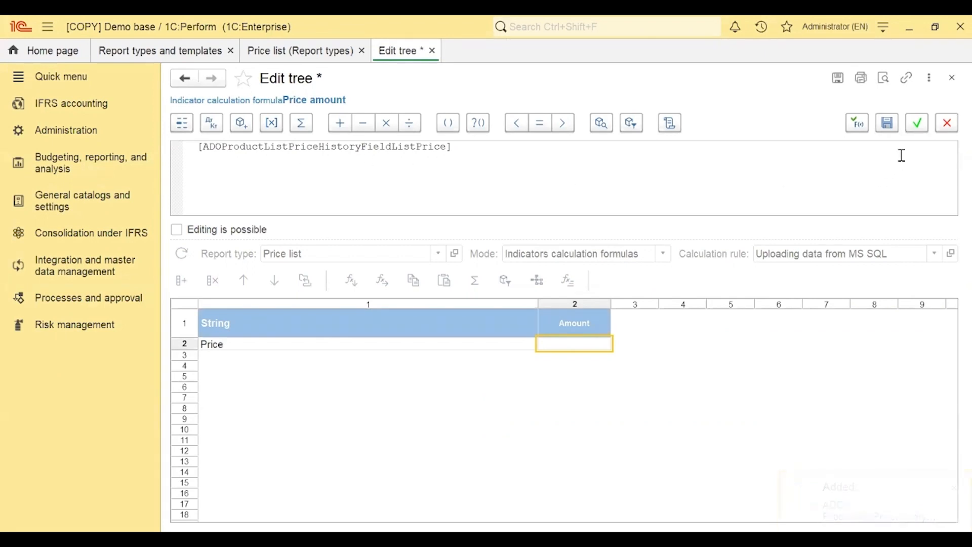
{"action": "left_click", "coordinate": [921, 131]}
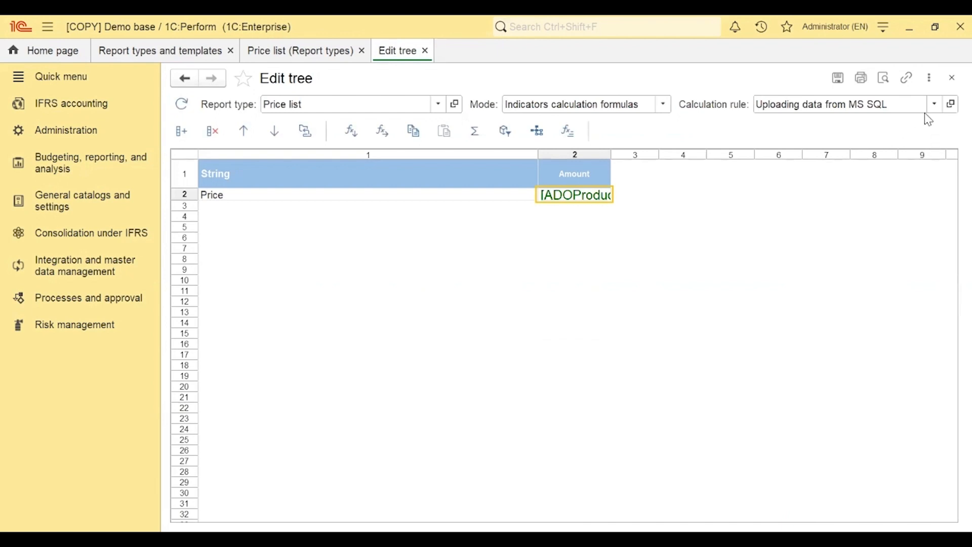
{"action": "left_click", "coordinate": [426, 51]}
{"action": "left_click", "coordinate": [362, 50]}
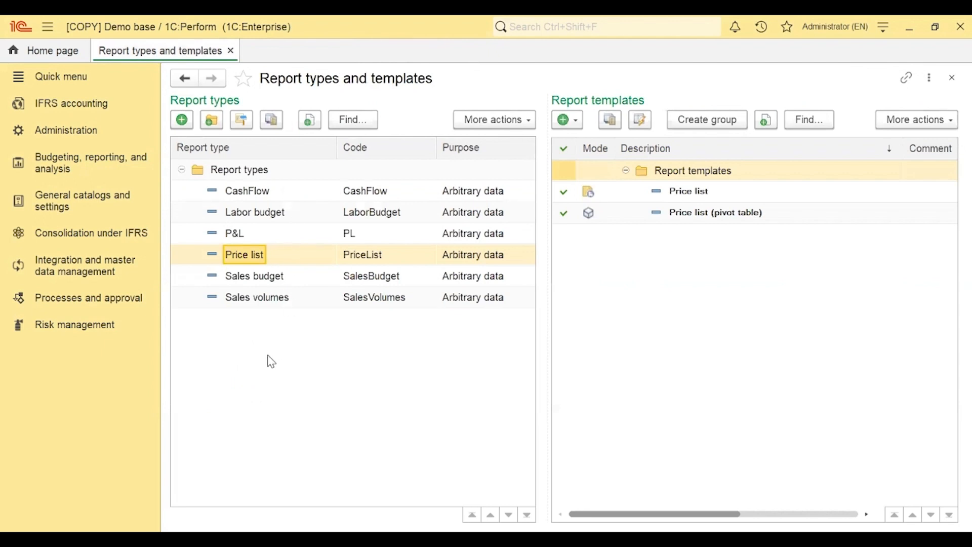
Open the Labor budget report type in the report designer and select the Amount cell of the Salary budget row
{"action": "left_click", "coordinate": [252, 212]}
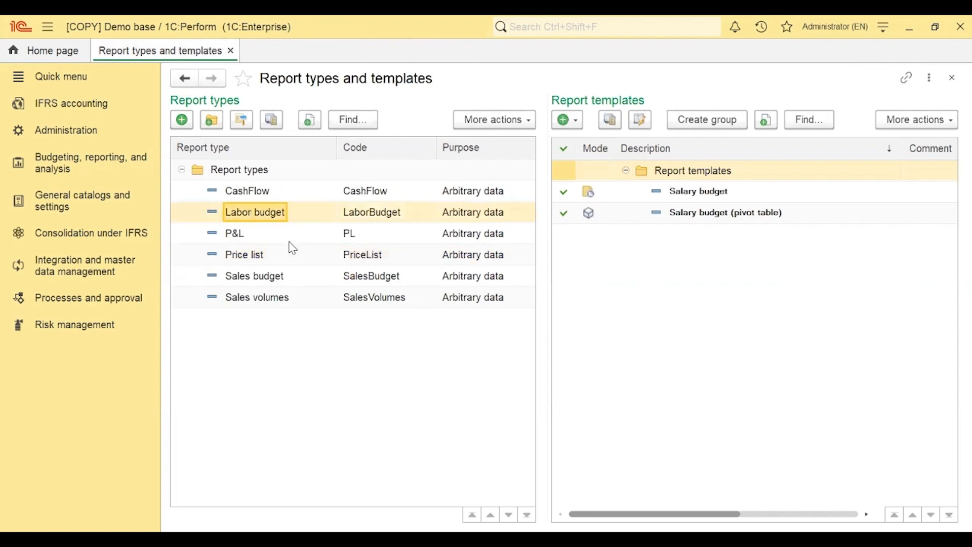
{"action": "double_click", "coordinate": [250, 213]}
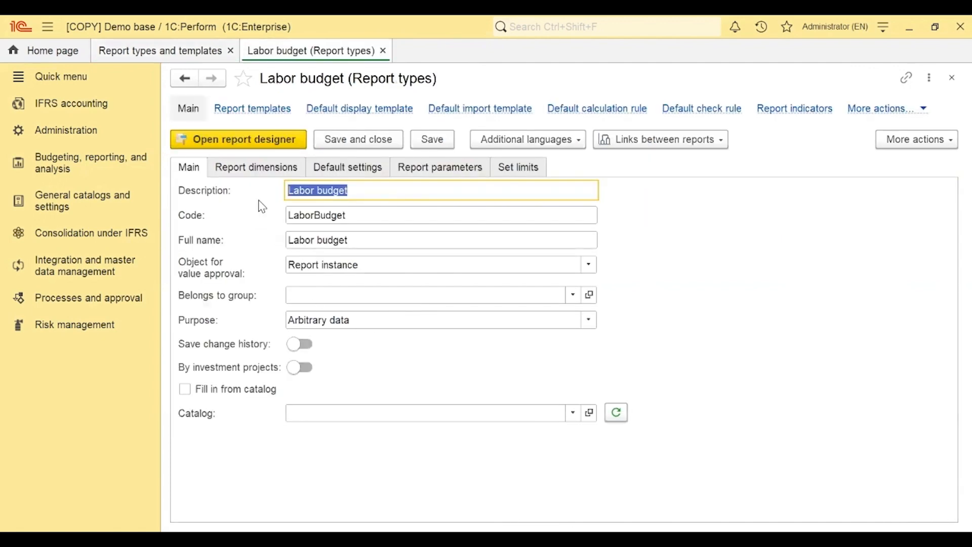
{"action": "left_click", "coordinate": [280, 144]}
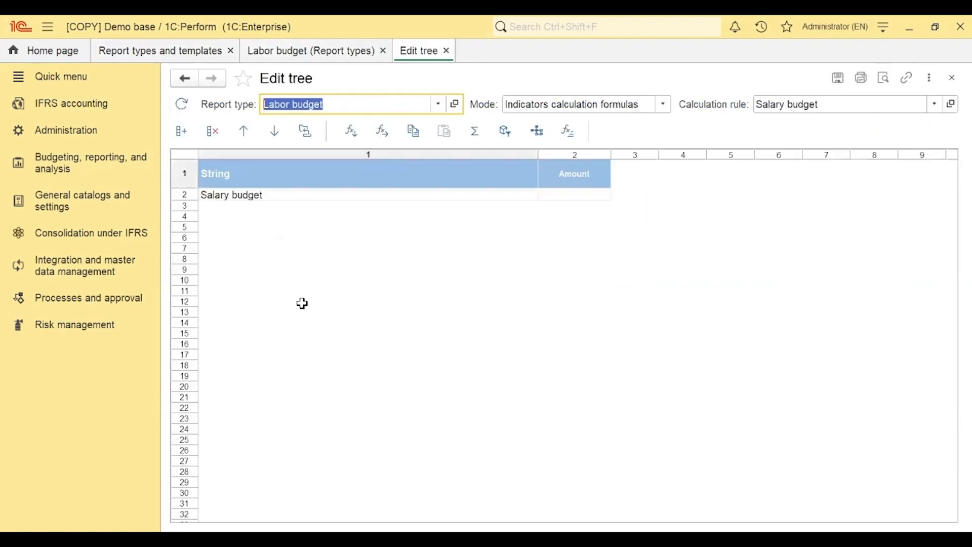
{"action": "left_click", "coordinate": [558, 195]}
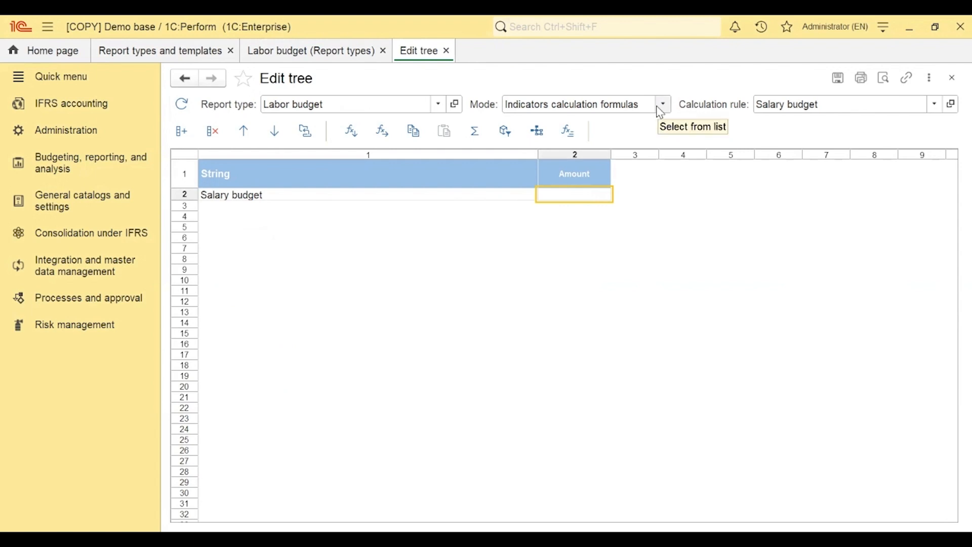
{"action": "left_click", "coordinate": [536, 104]}
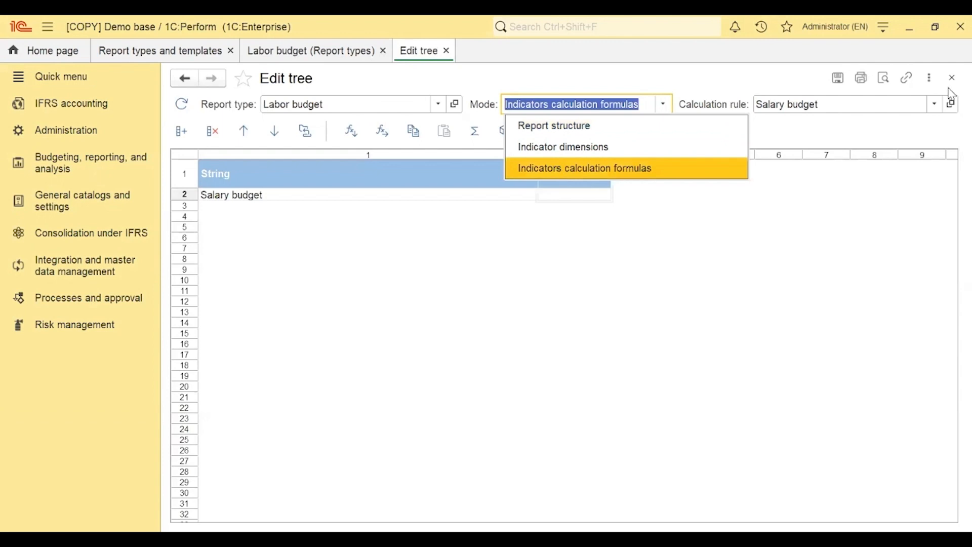
Create and save a Labor budget calculation rule described as "Uploading data for EL CAR" with the Oracle infobase type
{"action": "left_click", "coordinate": [935, 105]}
{"action": "left_click", "coordinate": [757, 158]}
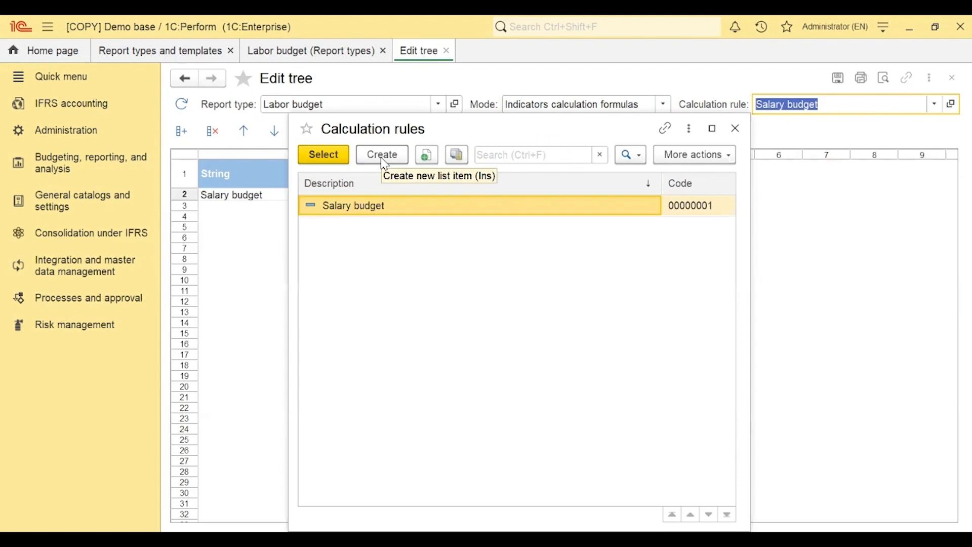
{"action": "left_click", "coordinate": [380, 157]}
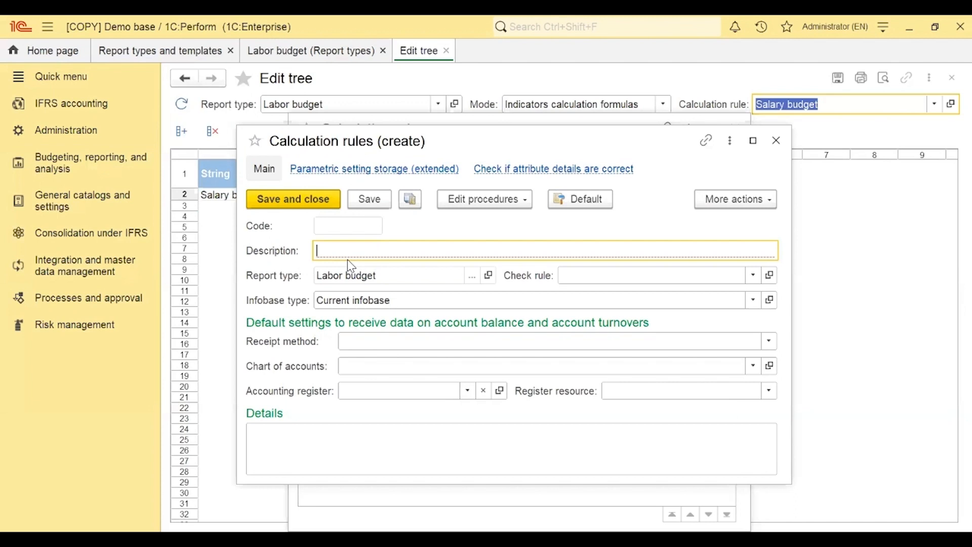
{"action": "type", "text": "Uploadin"}
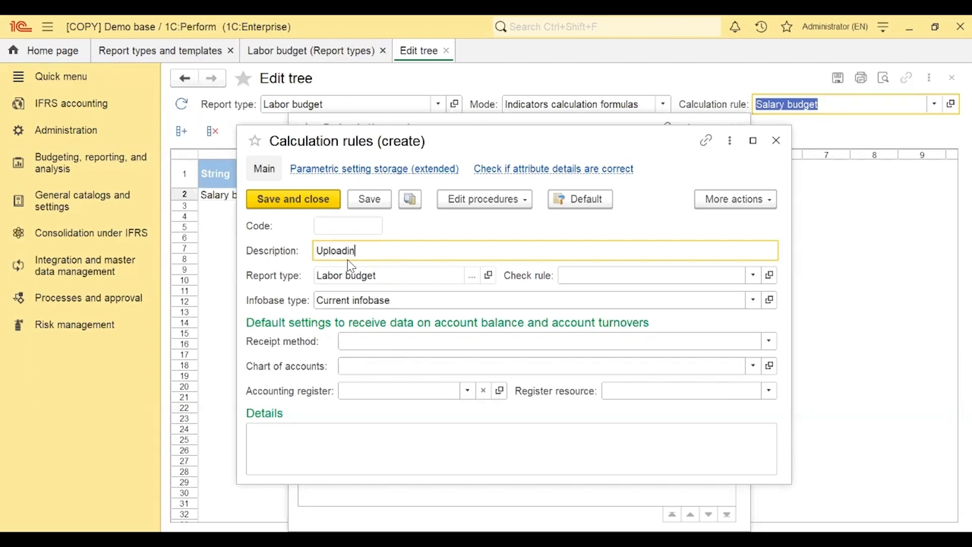
{"action": "type", "text": "g data for EL CAR"}
{"action": "left_click", "coordinate": [754, 300]}
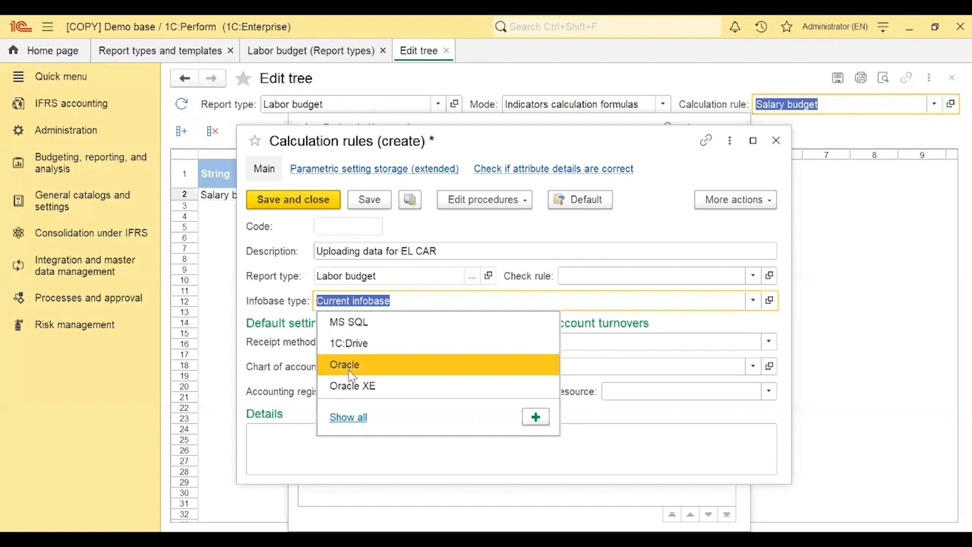
{"action": "left_click", "coordinate": [349, 369]}
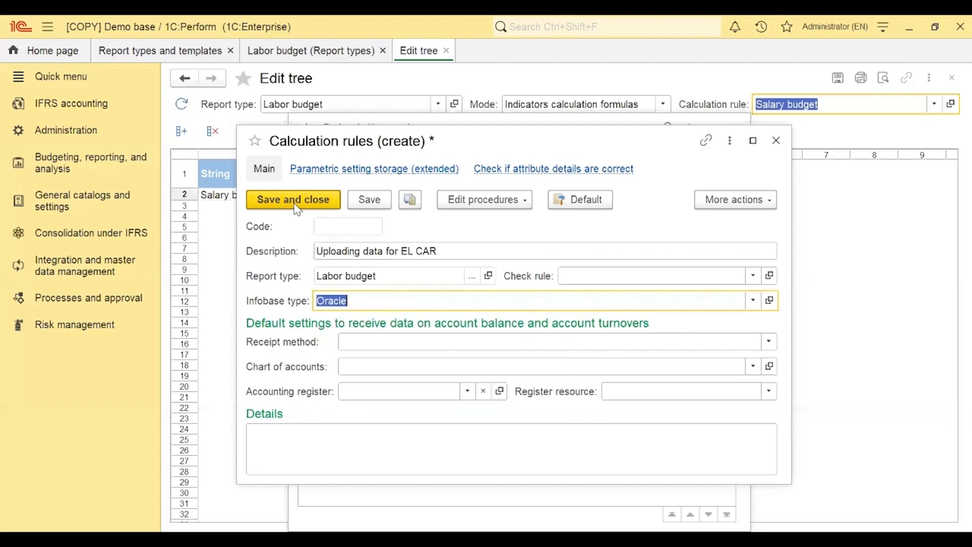
{"action": "left_click", "coordinate": [298, 210]}
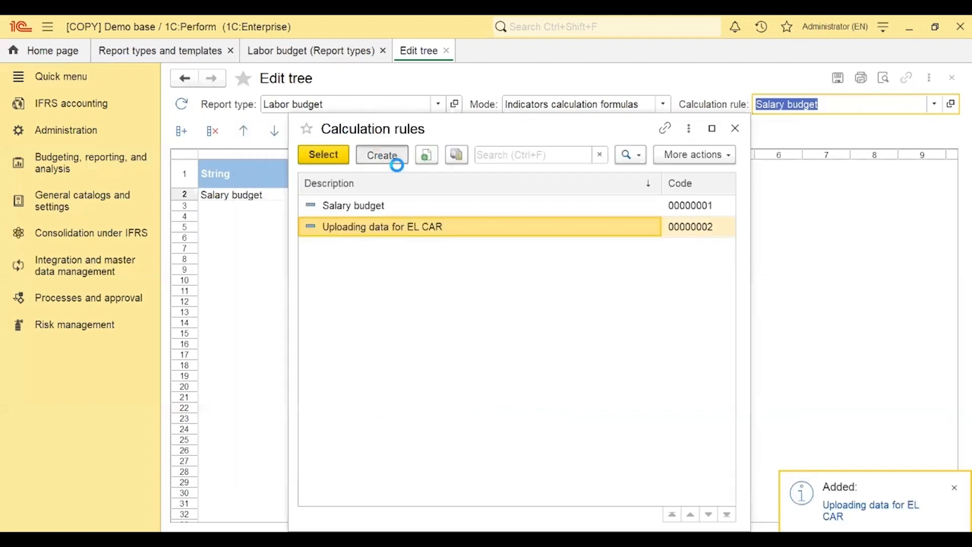
Create and save another calculation rule described as "Uploading data for EL MOTO" with the Oracle infobase type
{"action": "left_click", "coordinate": [394, 157]}
{"action": "left_click", "coordinate": [776, 140]}
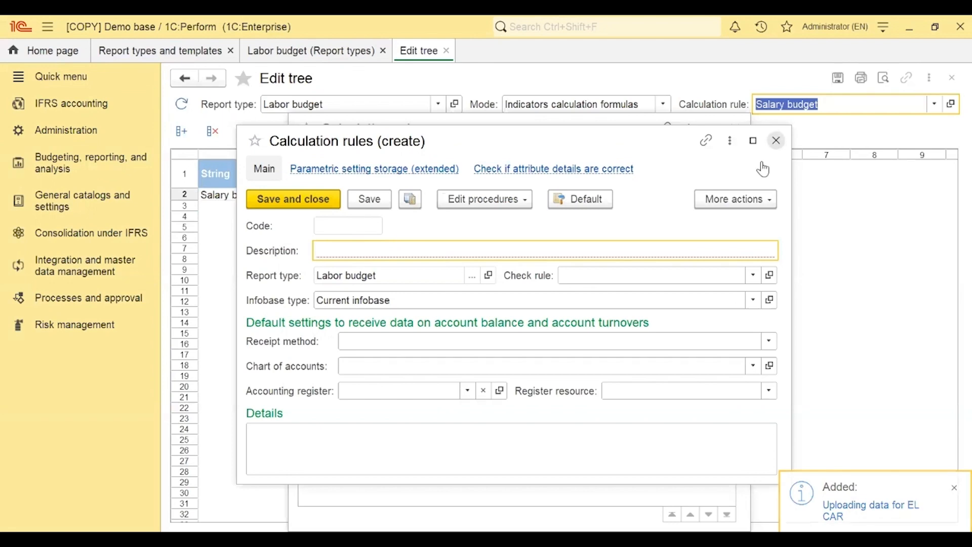
{"action": "left_click", "coordinate": [384, 156]}
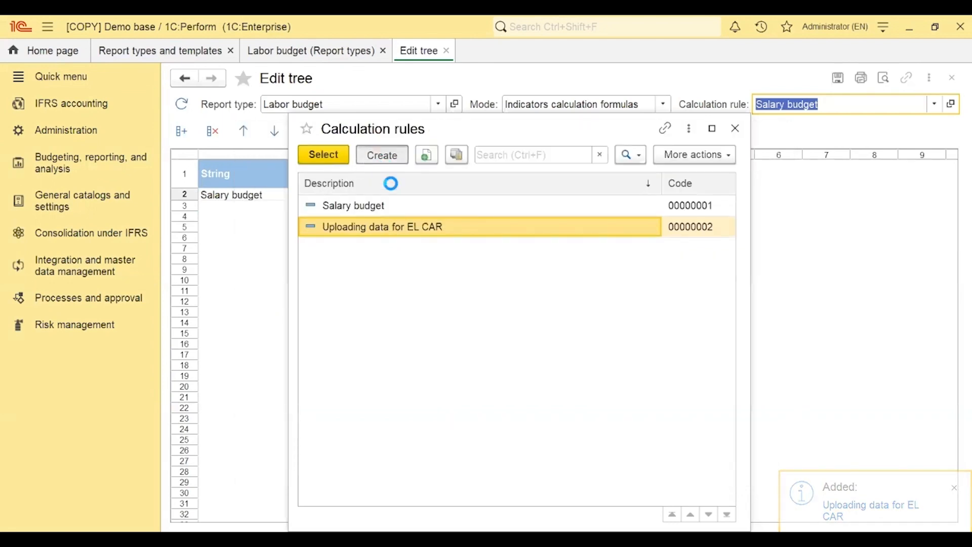
{"action": "type", "text": "Uploading data for EL CAR"}
{"action": "key", "text": "BackSpace"}
{"action": "key", "text": "BackSpace"}
{"action": "key", "text": "BackSpace"}
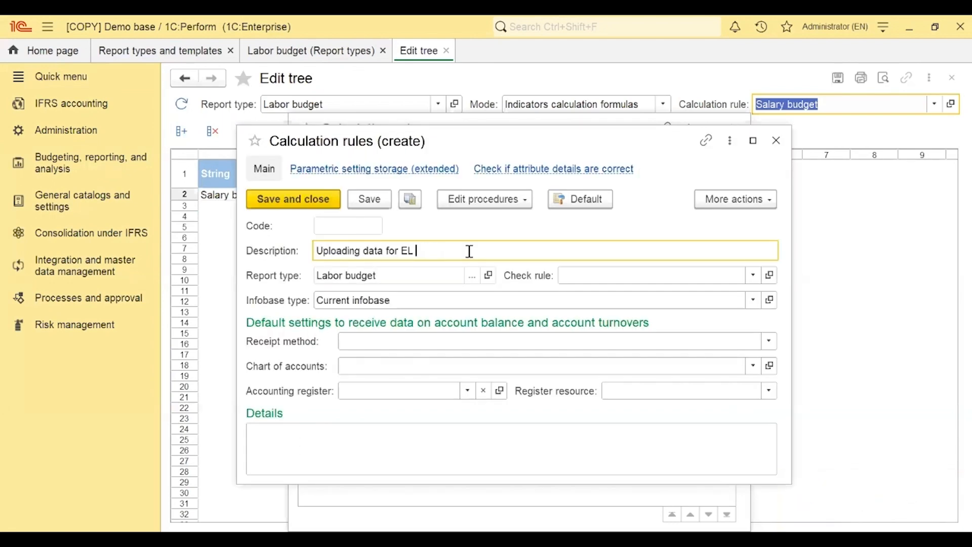
{"action": "type", "text": "MOTO"}
{"action": "left_click", "coordinate": [753, 301]}
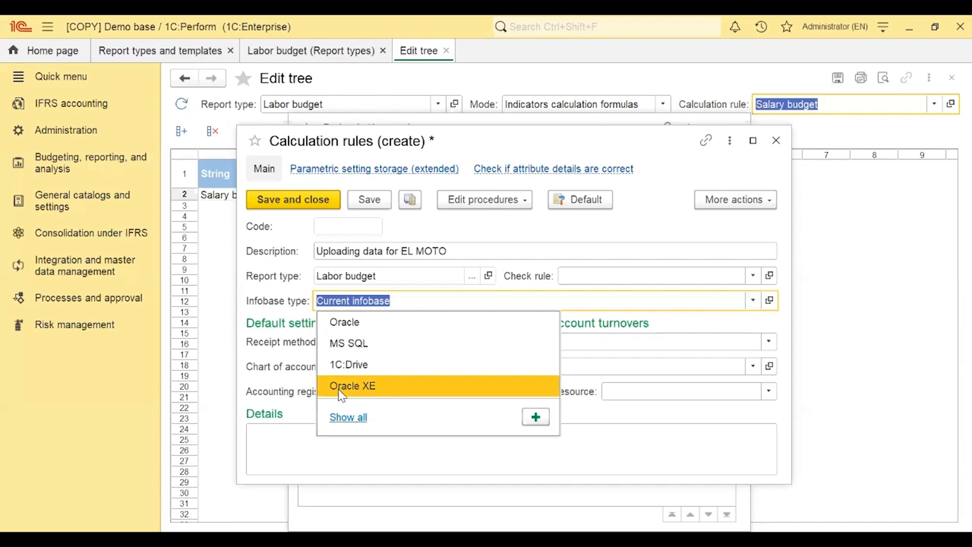
{"action": "left_click", "coordinate": [340, 326]}
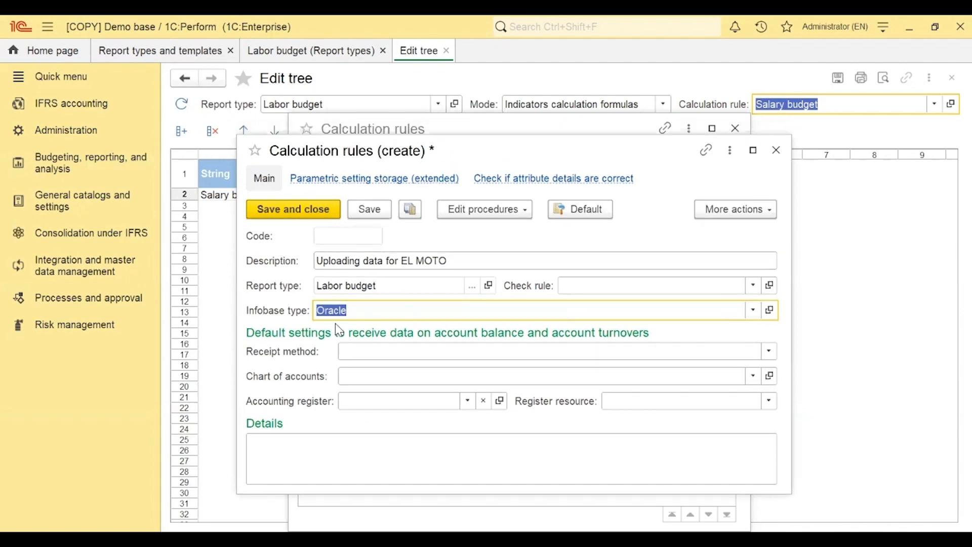
{"action": "left_click", "coordinate": [282, 218]}
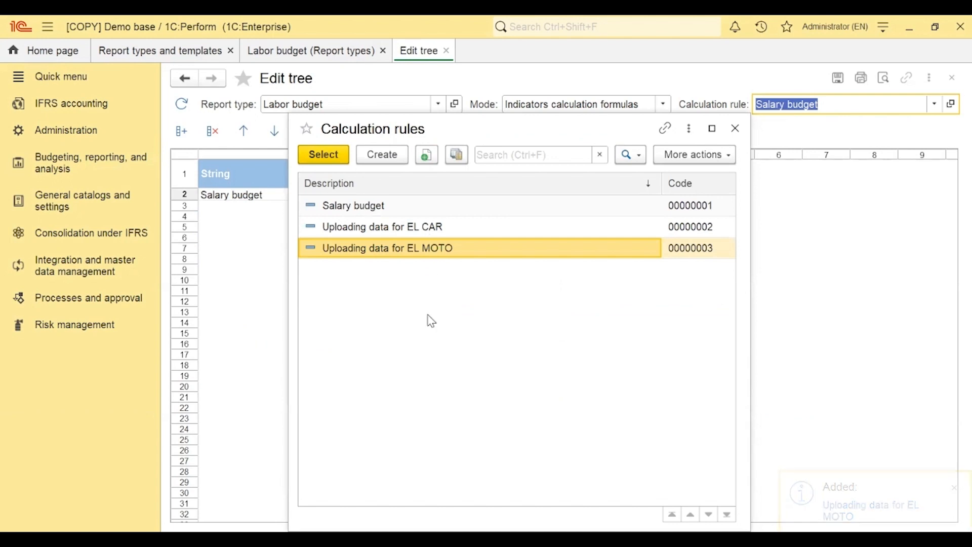
Choose the "Uploading data for EL CAR" calculation rule and start a new data source for the Salary budget Amount cell
{"action": "left_click", "coordinate": [400, 226]}
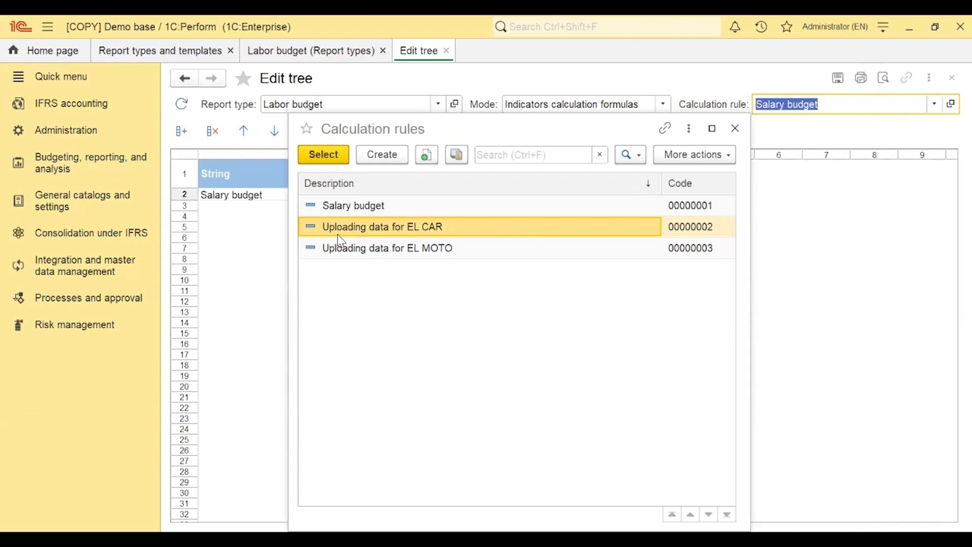
{"action": "left_click", "coordinate": [428, 233]}
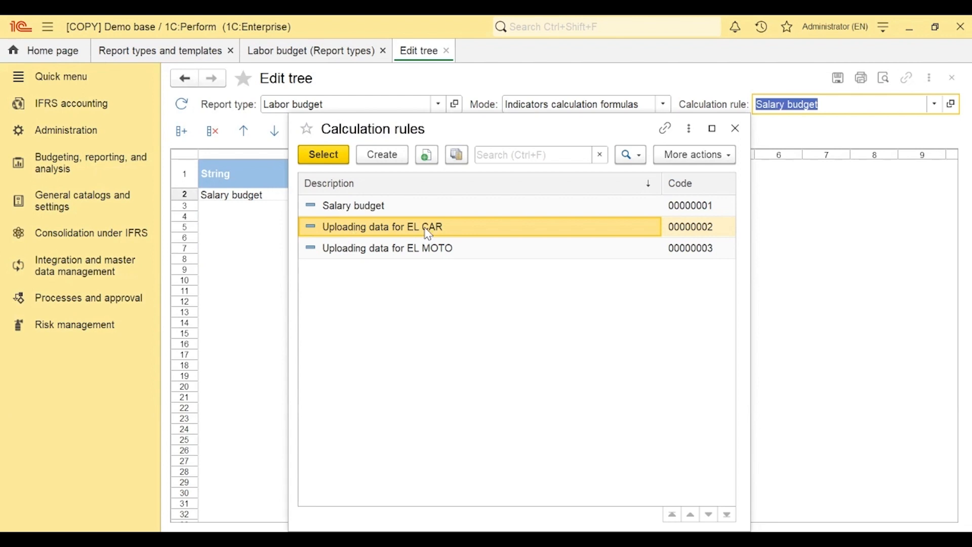
{"action": "double_click", "coordinate": [428, 232]}
{"action": "double_click", "coordinate": [562, 197]}
{"action": "left_click", "coordinate": [241, 123]}
{"action": "left_click", "coordinate": [168, 190]}
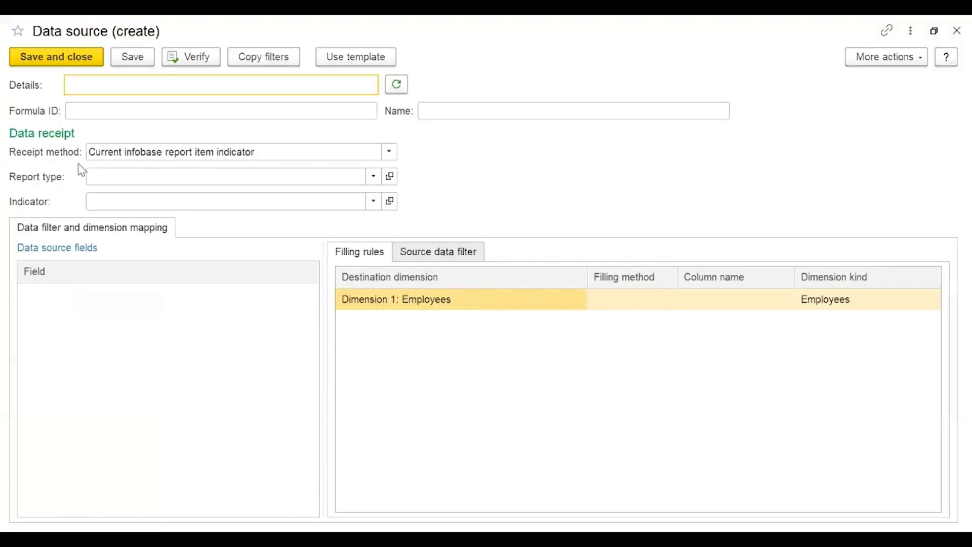
Set the data source's receipt method to Tables from ADO connection and its ADO table to EMPLOYEES
{"action": "left_click", "coordinate": [391, 152]}
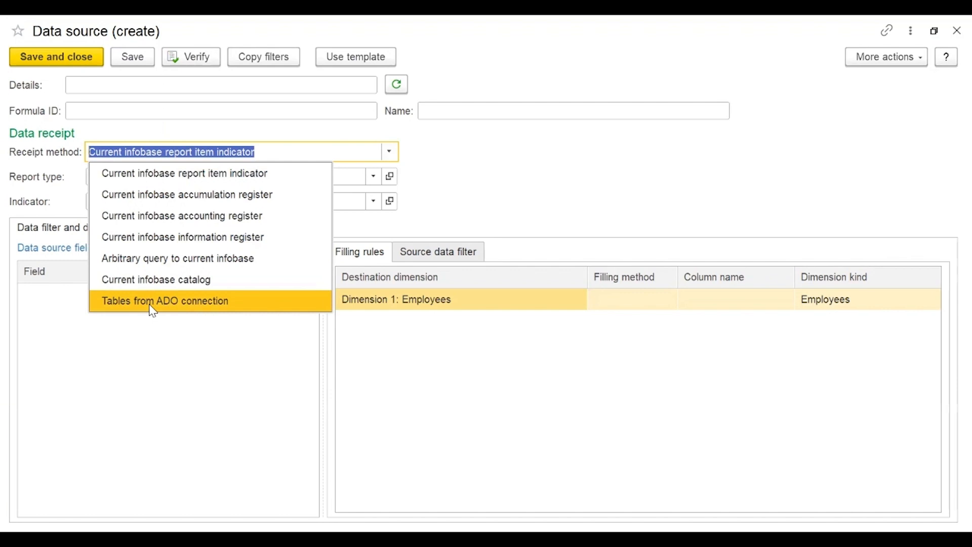
{"action": "key", "text": "Return"}
{"action": "left_click", "coordinate": [373, 176]}
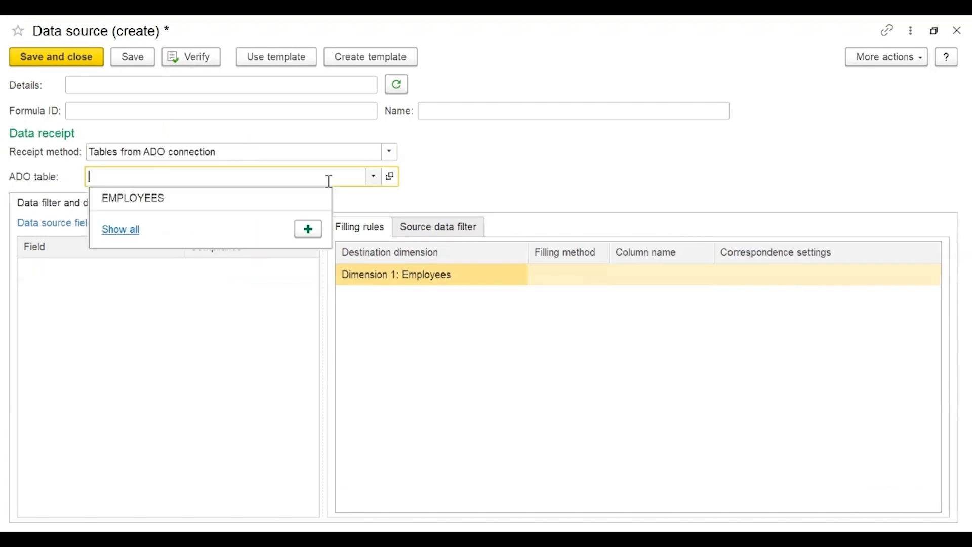
{"action": "left_click", "coordinate": [140, 207]}
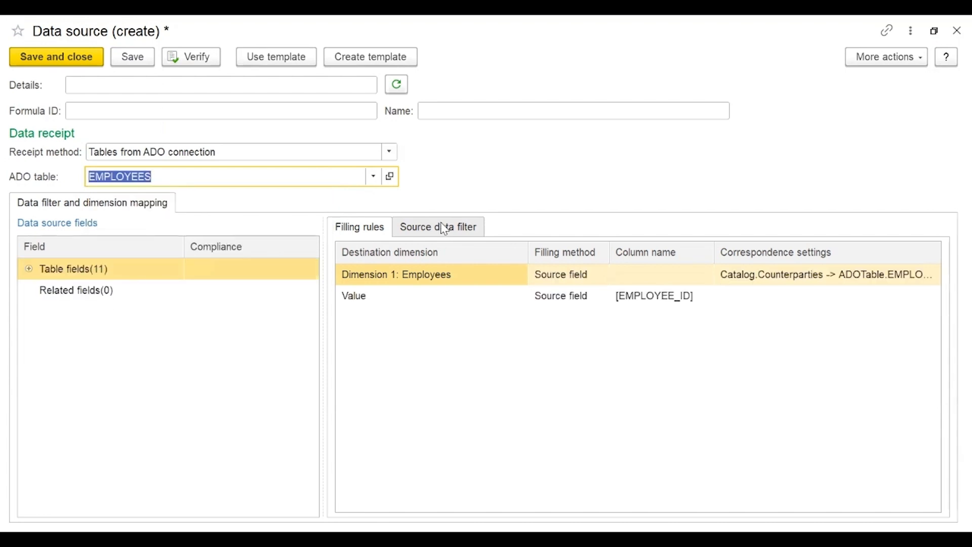
Expand the EMPLOYEES table fields and set the source field of the Value row to SALARY
{"action": "left_click", "coordinate": [516, 276]}
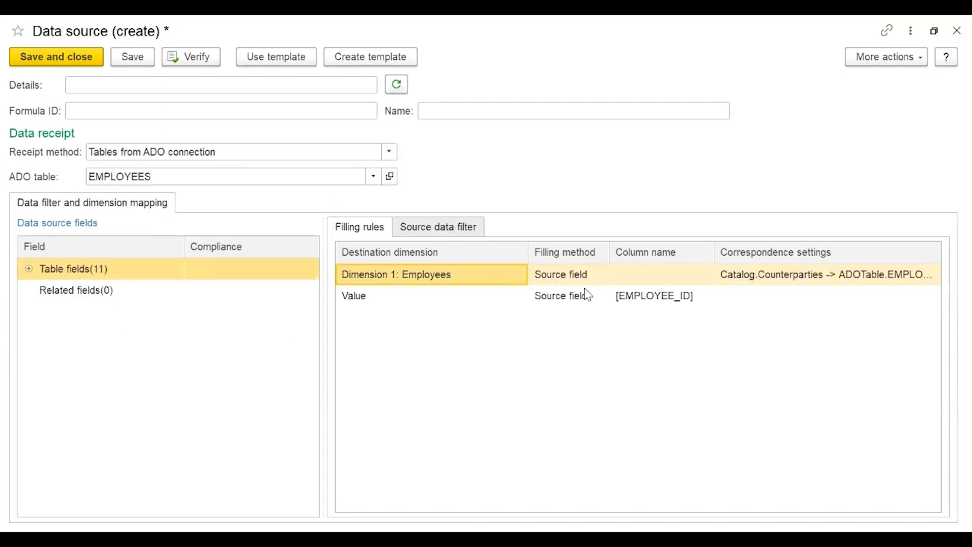
{"action": "left_click", "coordinate": [737, 277]}
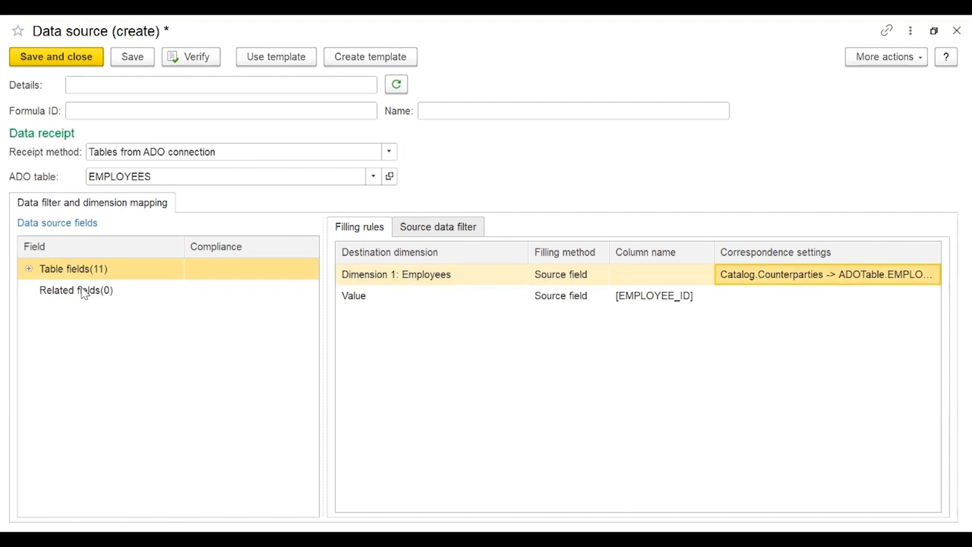
{"action": "left_click", "coordinate": [51, 290]}
{"action": "left_click", "coordinate": [29, 269]}
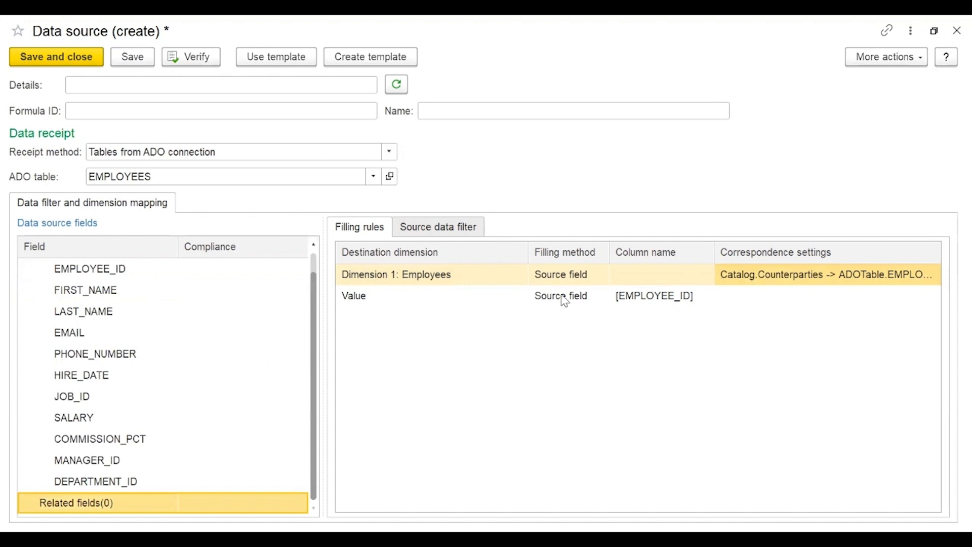
{"action": "left_click", "coordinate": [355, 303]}
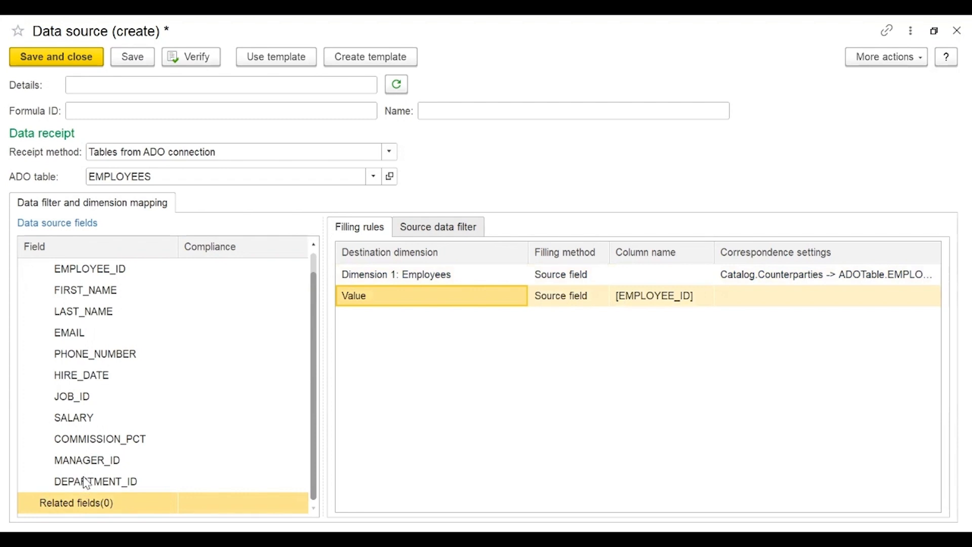
{"action": "left_click", "coordinate": [72, 420]}
{"action": "left_click", "coordinate": [661, 301]}
{"action": "left_click", "coordinate": [663, 304]}
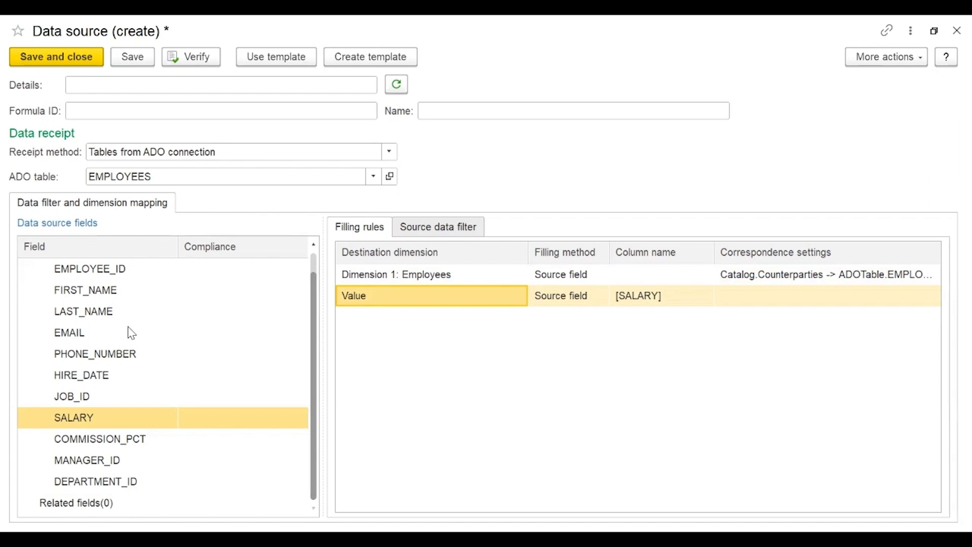
Add a source data filter on DEPARTMENT_ID with the Fixed value condition set to 50
{"action": "left_click", "coordinate": [85, 465]}
{"action": "left_click", "coordinate": [70, 482]}
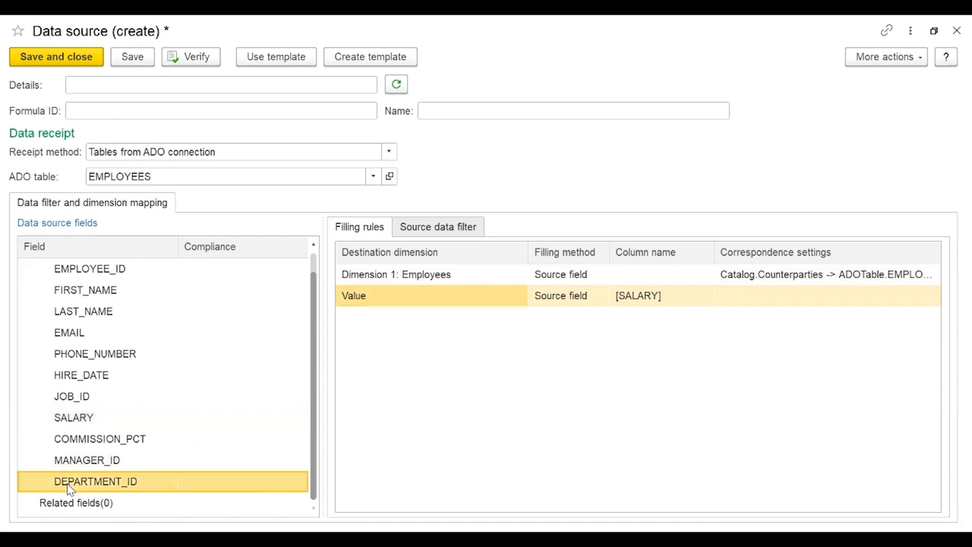
{"action": "left_click", "coordinate": [461, 230]}
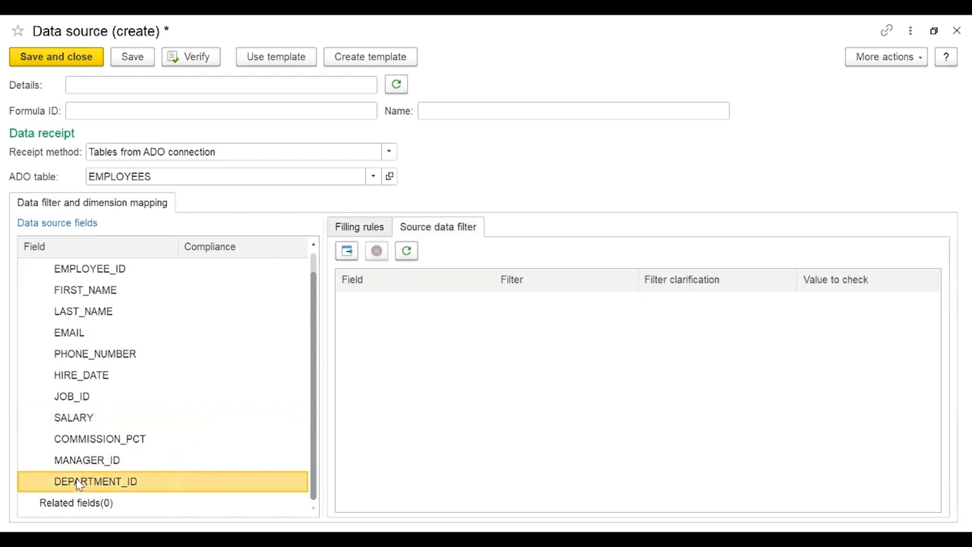
{"action": "left_click", "coordinate": [343, 253]}
{"action": "double_click", "coordinate": [571, 303]}
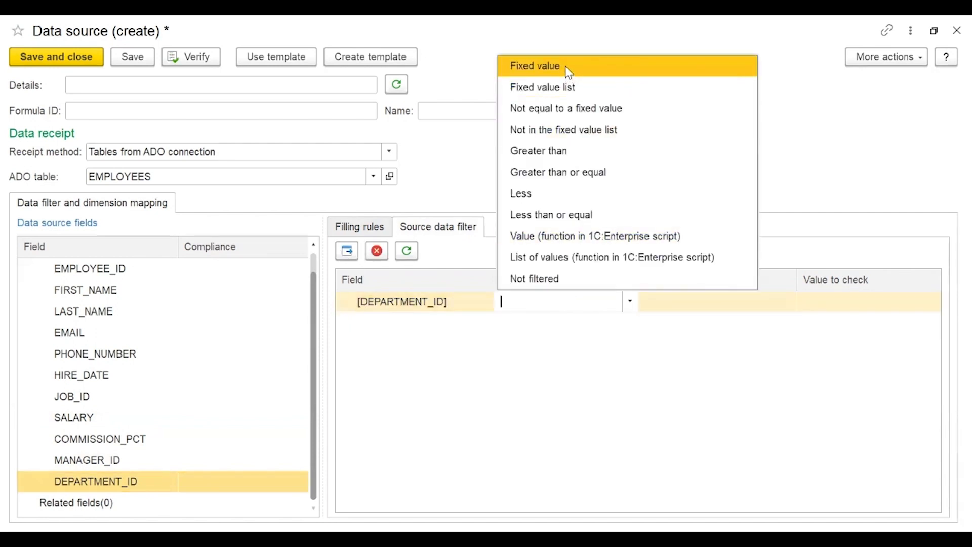
{"action": "left_click", "coordinate": [733, 296]}
{"action": "type", "text": "50"}
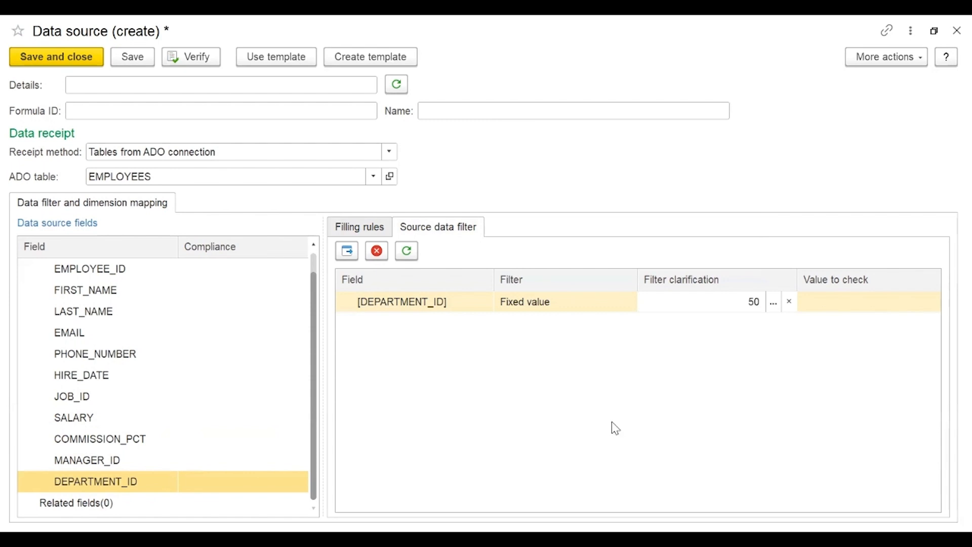
{"action": "key", "text": "Return"}
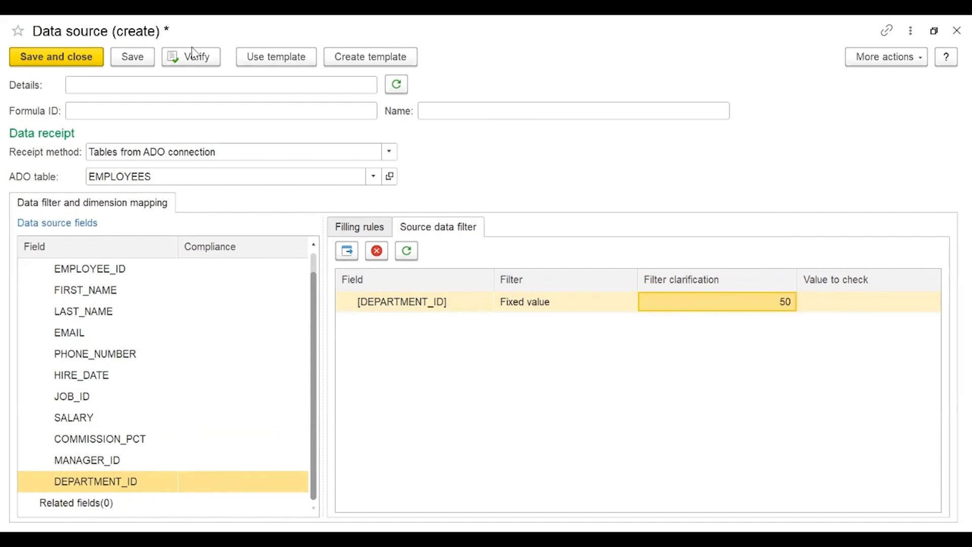
Save the EL CAR data source and verify it, examining the employee rows in the resulting table
{"action": "left_click", "coordinate": [131, 60]}
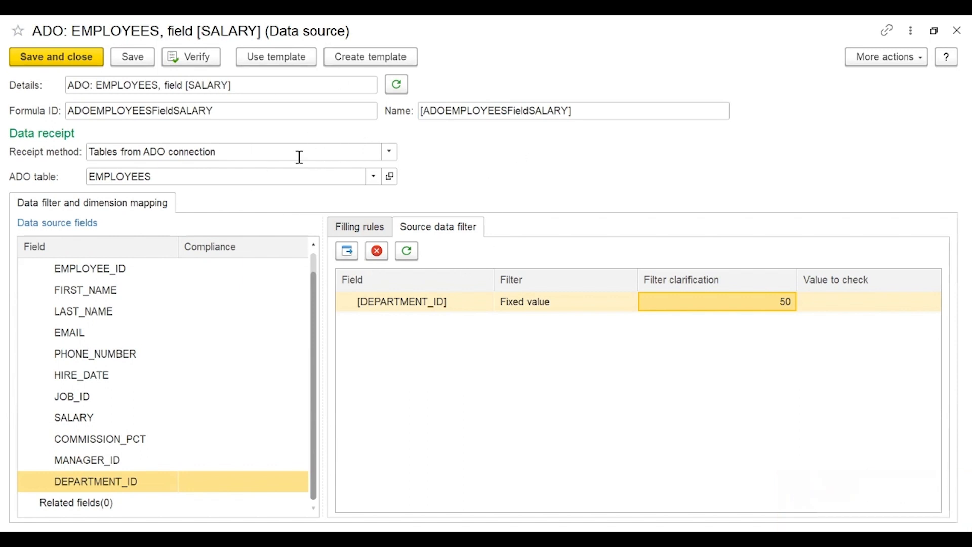
{"action": "left_click", "coordinate": [196, 64]}
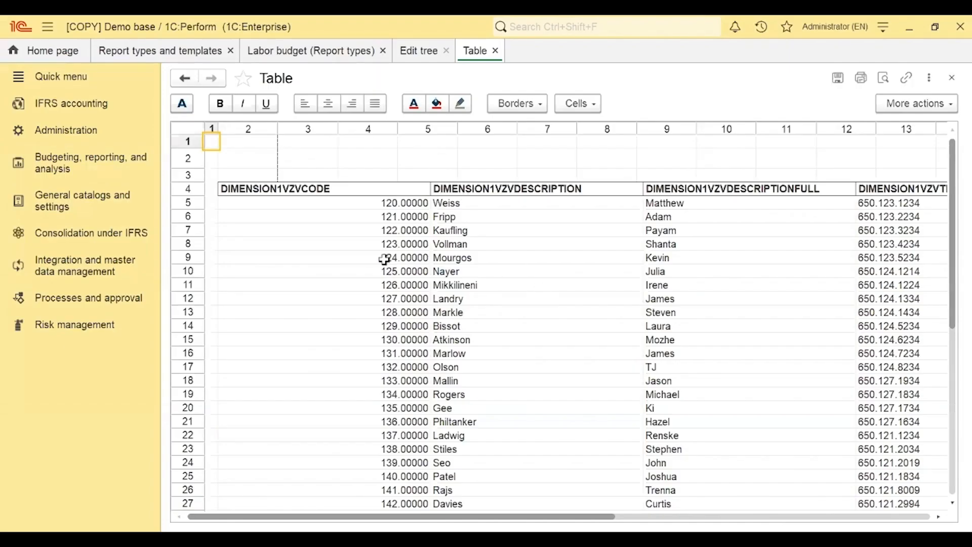
{"action": "left_click", "coordinate": [368, 252]}
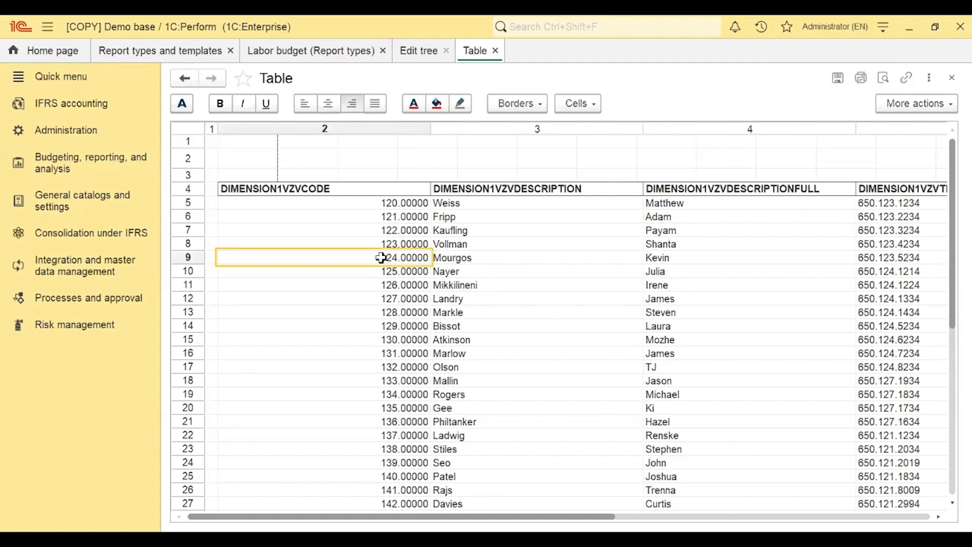
{"action": "left_click", "coordinate": [462, 259]}
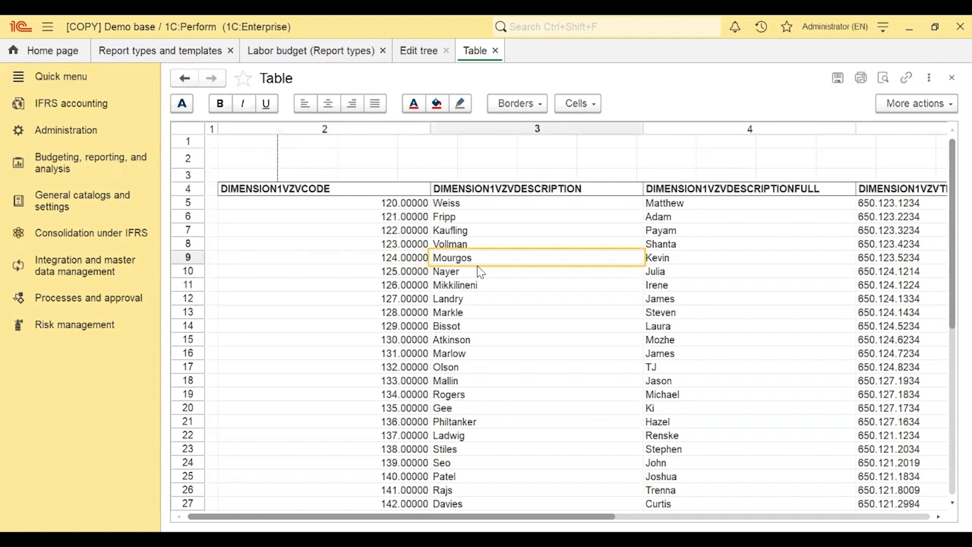
{"action": "left_click", "coordinate": [394, 260]}
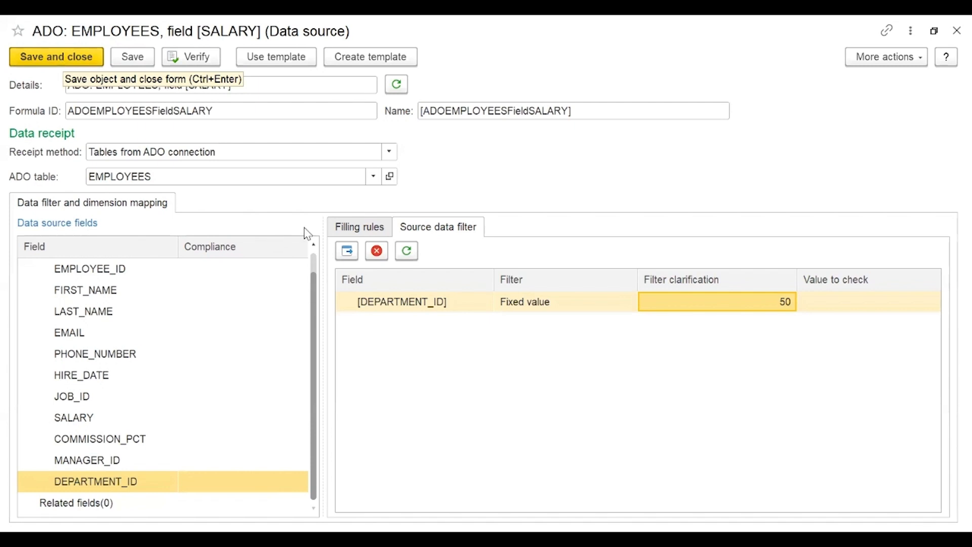
Save and close the data source and accept it as the Salary budget Amount formula for EL CAR
{"action": "key", "text": "ctrl+Return"}
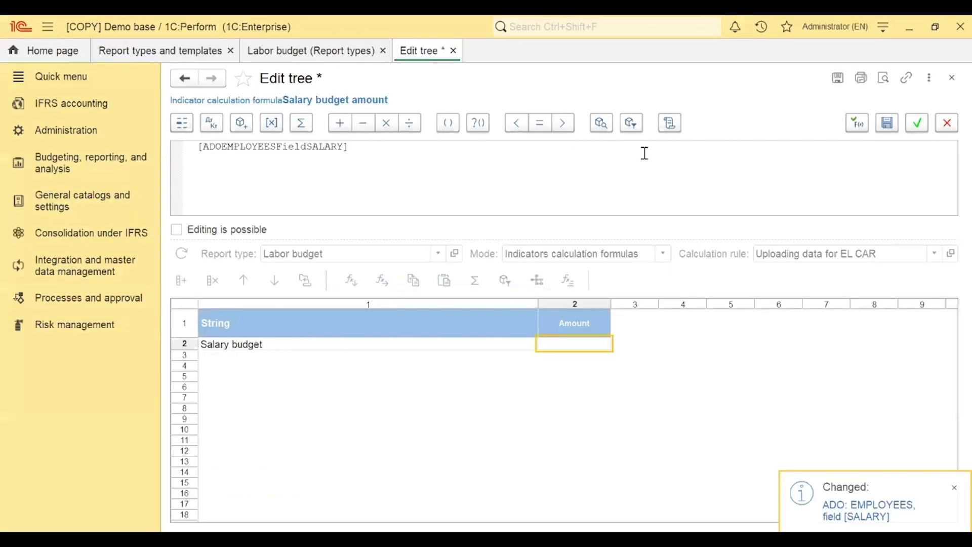
{"action": "left_click", "coordinate": [917, 123]}
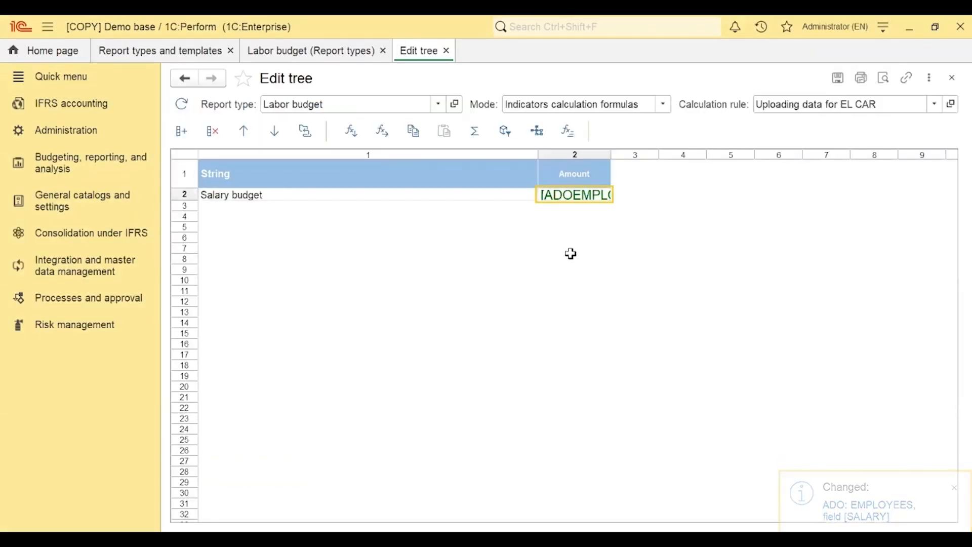
Switch to the "Uploading data for EL MOTO" calculation rule and start a new data source for the Salary budget Amount cell
{"action": "left_click", "coordinate": [939, 107]}
{"action": "left_click", "coordinate": [760, 181]}
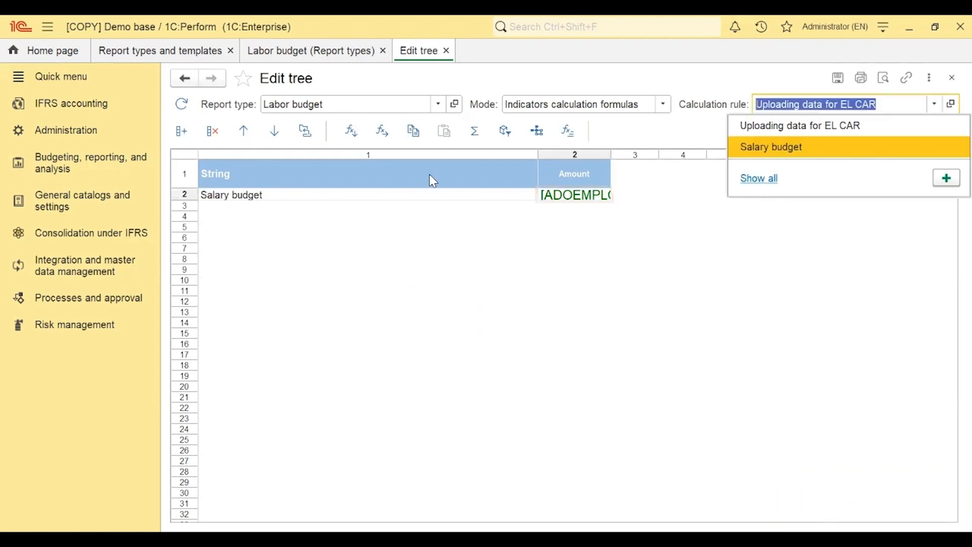
{"action": "left_click", "coordinate": [407, 249]}
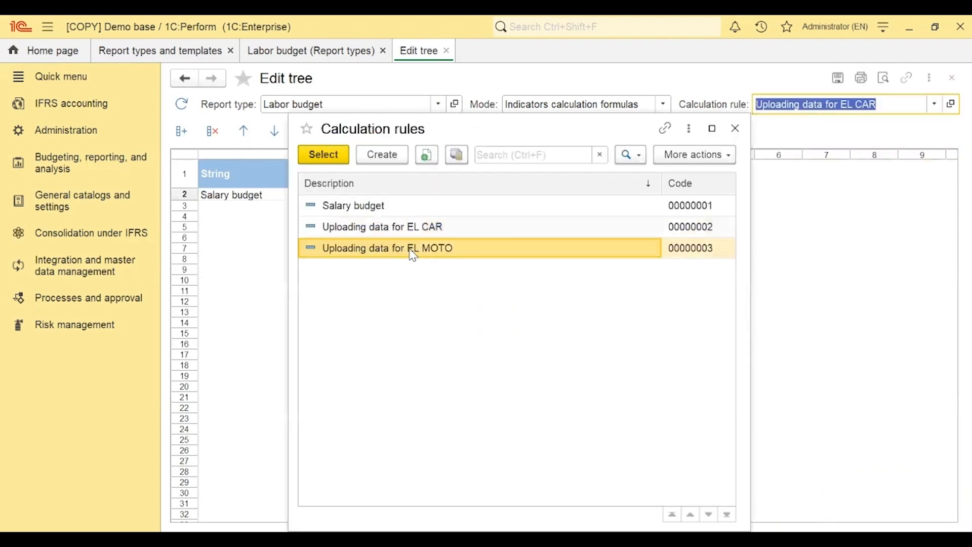
{"action": "double_click", "coordinate": [413, 254]}
{"action": "double_click", "coordinate": [557, 192]}
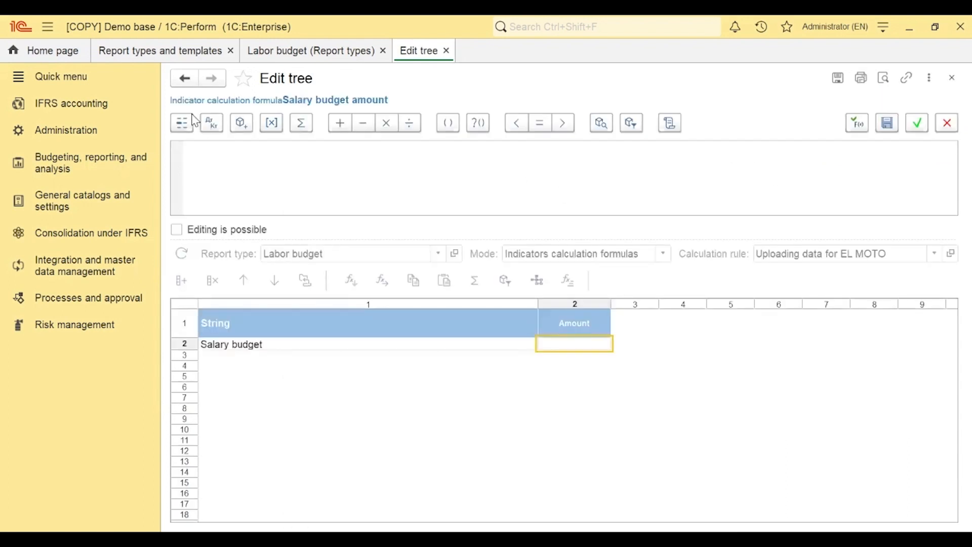
{"action": "left_click", "coordinate": [248, 131]}
{"action": "left_click", "coordinate": [157, 187]}
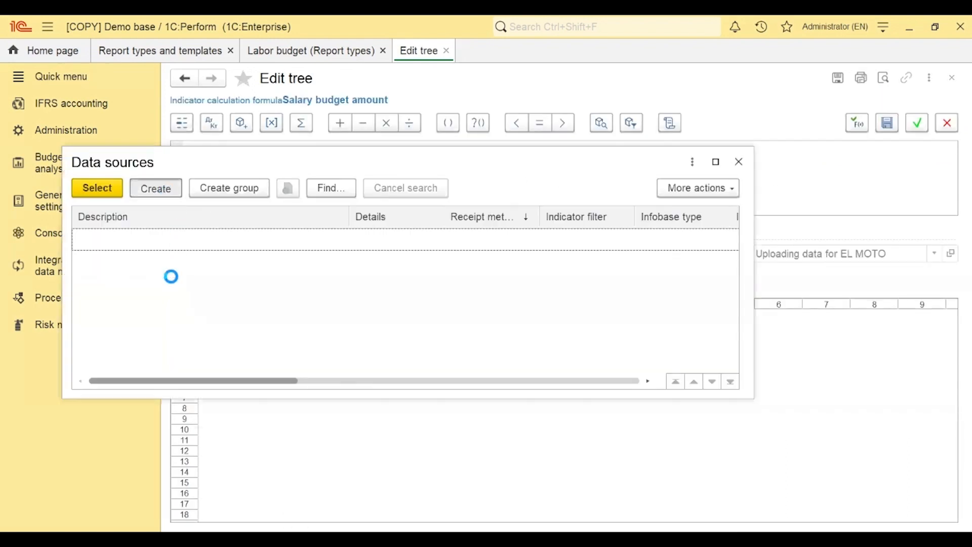
Receive the data through Tables from ADO connection using the EMPLOYEES table, and map the Value row to SALARY
{"action": "left_click", "coordinate": [389, 152]}
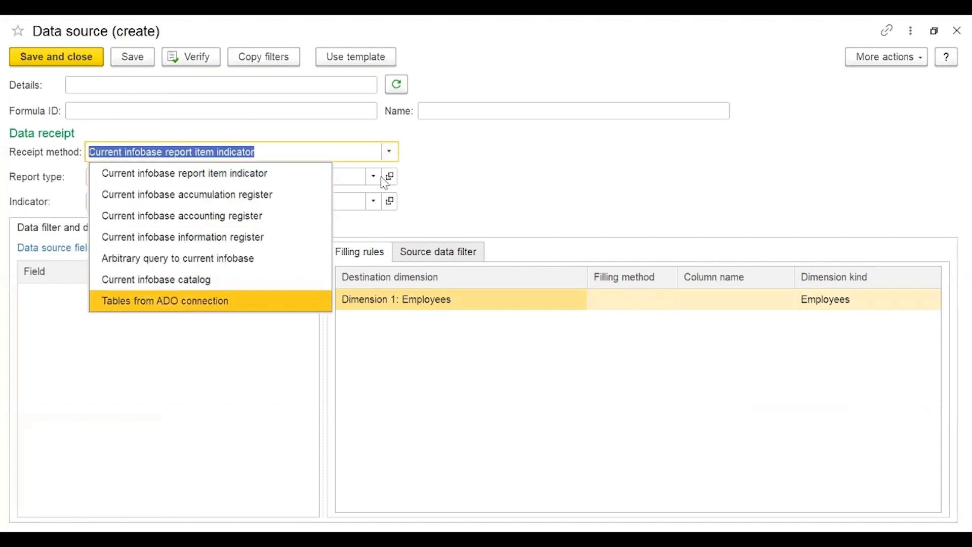
{"action": "left_click", "coordinate": [180, 309]}
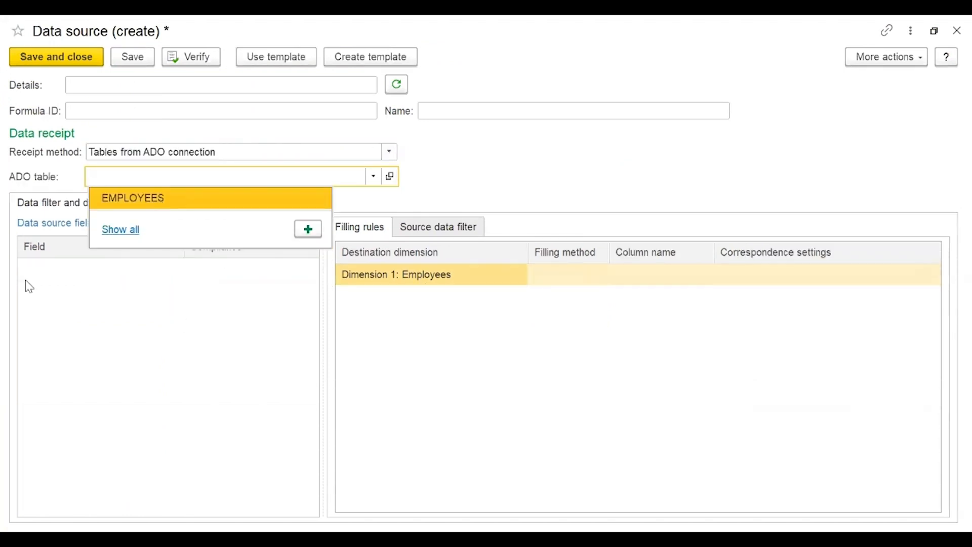
{"action": "left_click", "coordinate": [133, 198]}
{"action": "scroll", "coordinate": [90, 383], "scroll_direction": "down", "scroll_amount": 1}
{"action": "left_click_drag", "start_coordinate": [96, 418], "coordinate": [667, 299]}
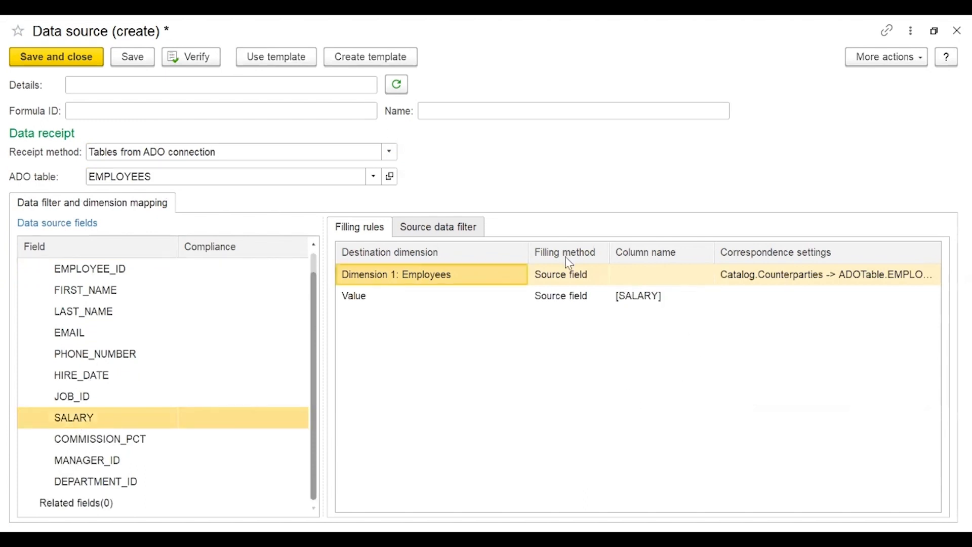
Filter the EL MOTO source data by DEPARTMENT_ID with the Fixed value condition set to 80
{"action": "left_click", "coordinate": [462, 237]}
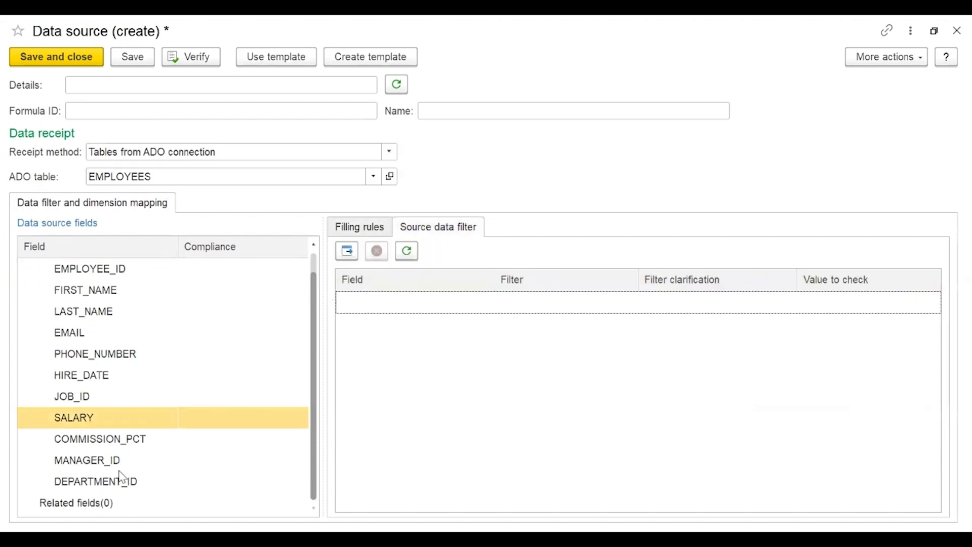
{"action": "left_click_drag", "start_coordinate": [80, 484], "coordinate": [447, 297]}
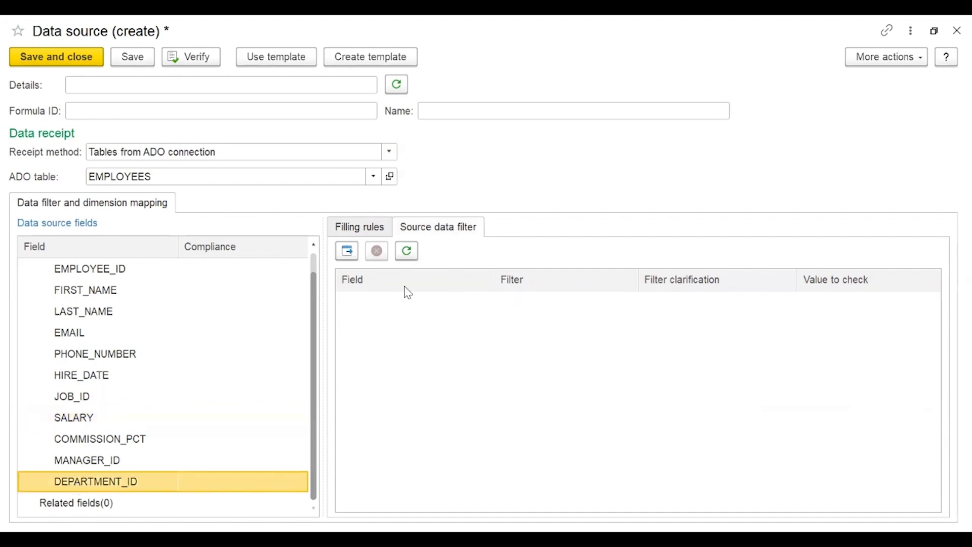
{"action": "left_click", "coordinate": [347, 250]}
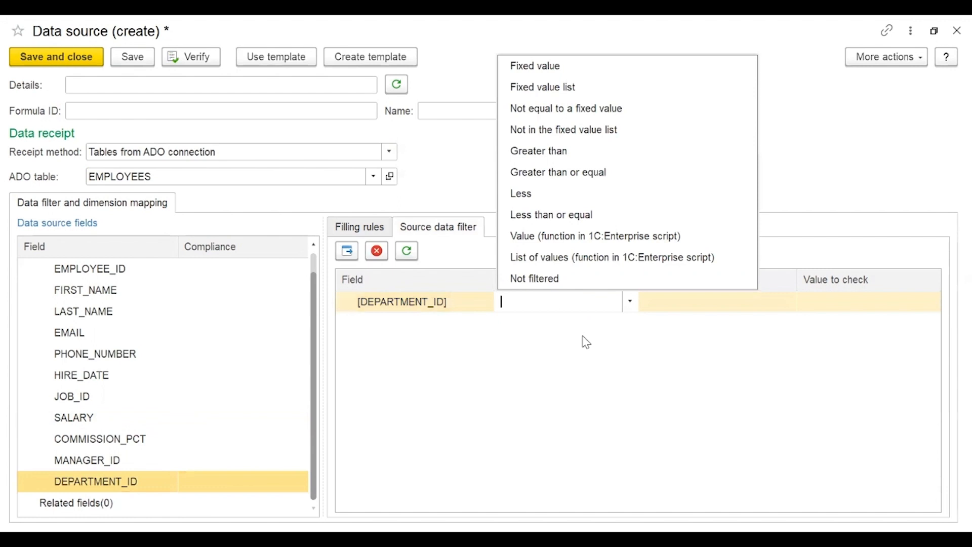
{"action": "left_click", "coordinate": [560, 68]}
{"action": "type", "text": "80"}
{"action": "key", "text": "Return"}
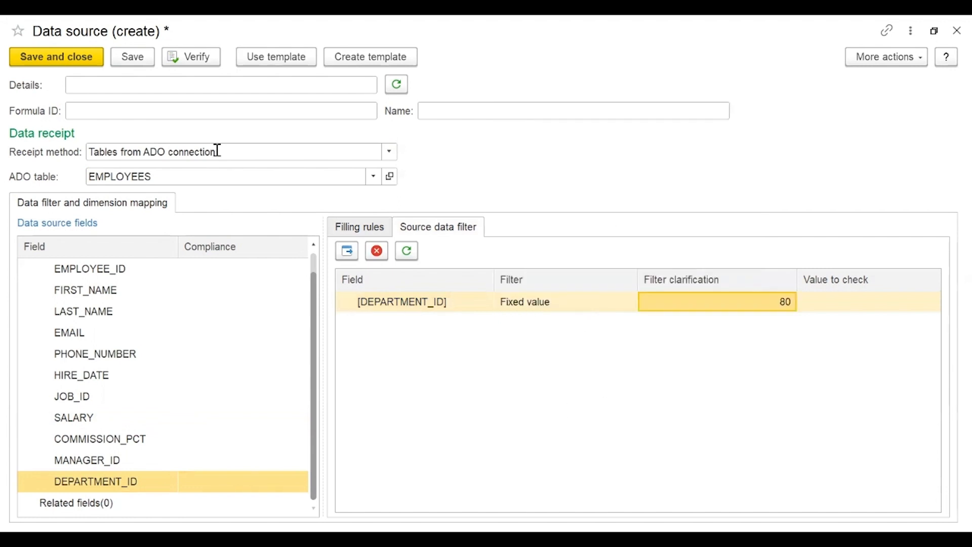
Save the EL MOTO data source, verify the rows it retrieves, and close the resulting table
{"action": "left_click", "coordinate": [132, 58]}
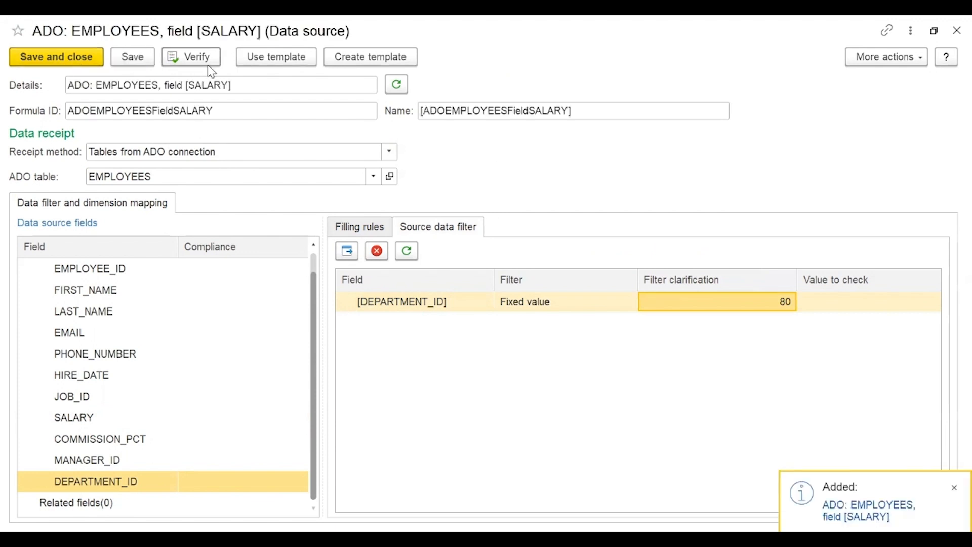
{"action": "left_click", "coordinate": [191, 63]}
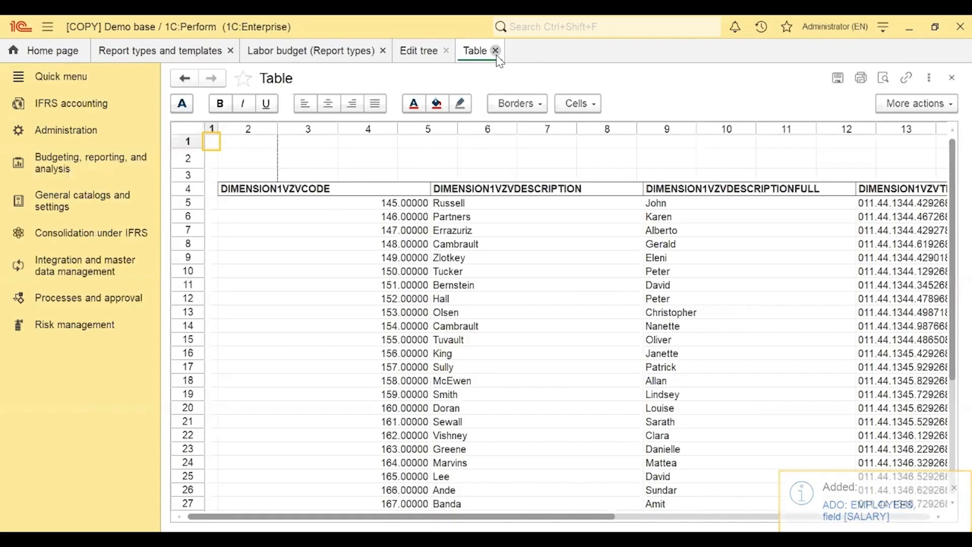
{"action": "left_click", "coordinate": [495, 50]}
Save and close the EL MOTO data source, insert it into the Salary budget Amount formula and accept the formula
{"action": "left_click", "coordinate": [75, 58]}
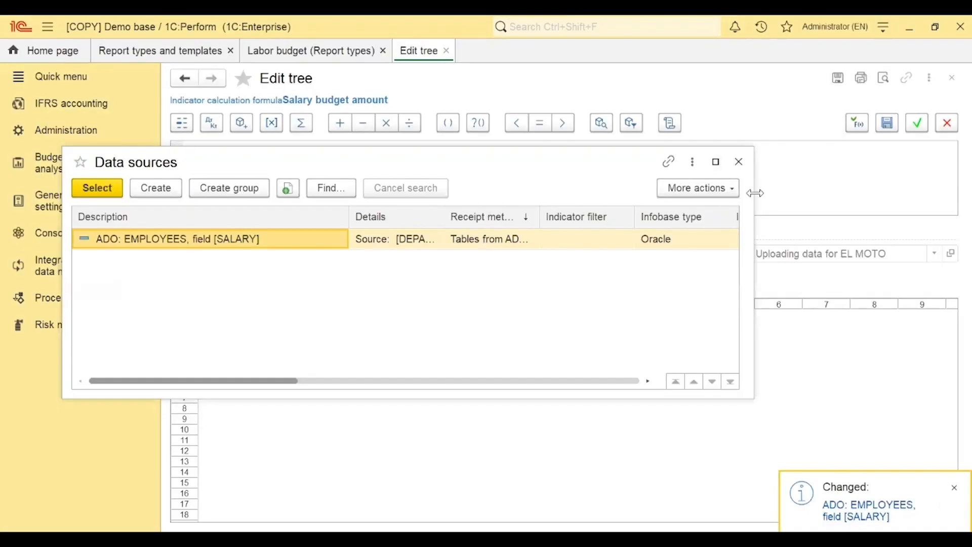
{"action": "double_click", "coordinate": [473, 240]}
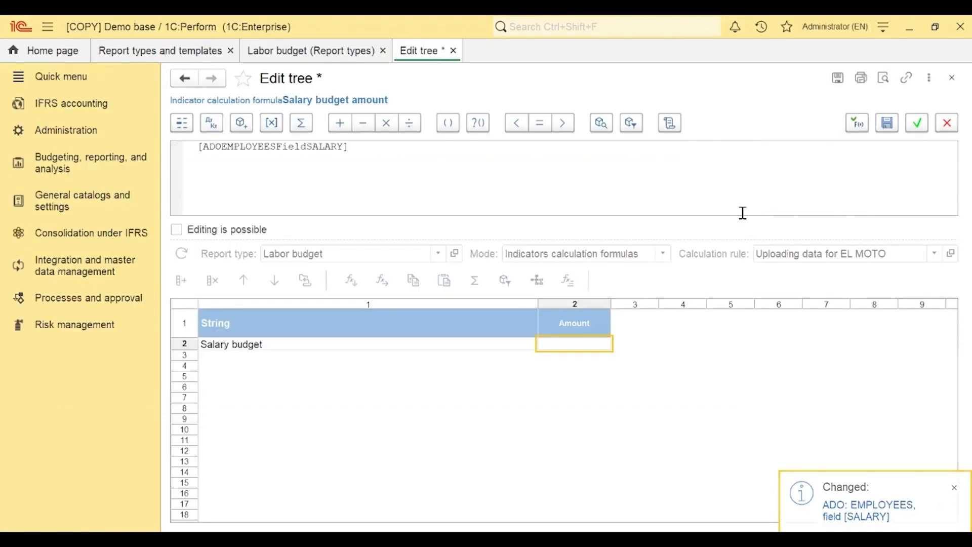
{"action": "left_click", "coordinate": [915, 128]}
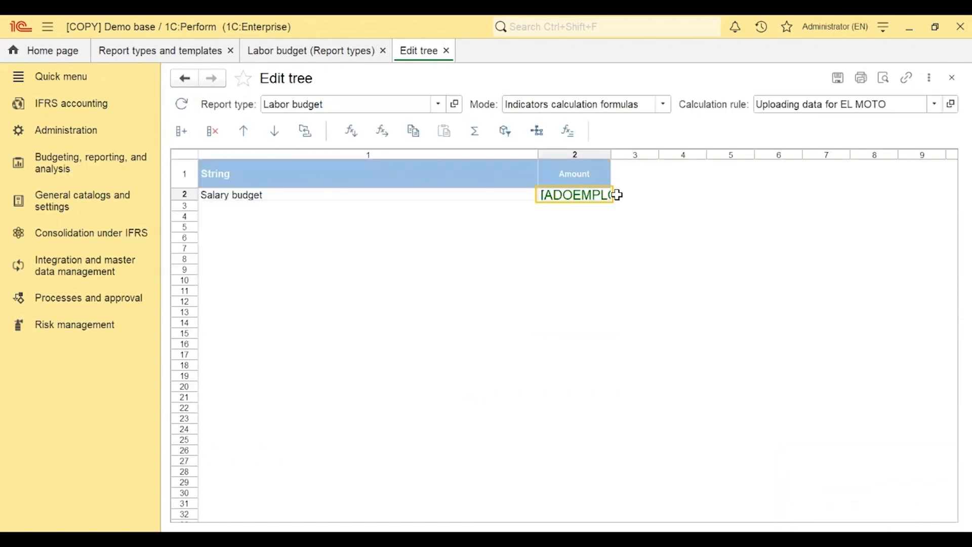
Close the report tree, open the External infobases list and review the 1C:Drive Tr connection settings
{"action": "left_click", "coordinate": [450, 50]}
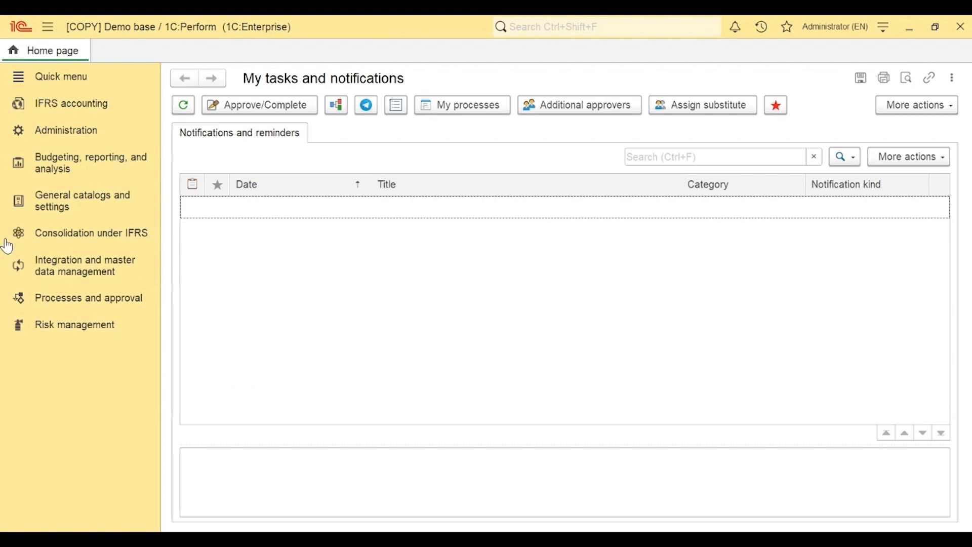
{"action": "left_click", "coordinate": [74, 271]}
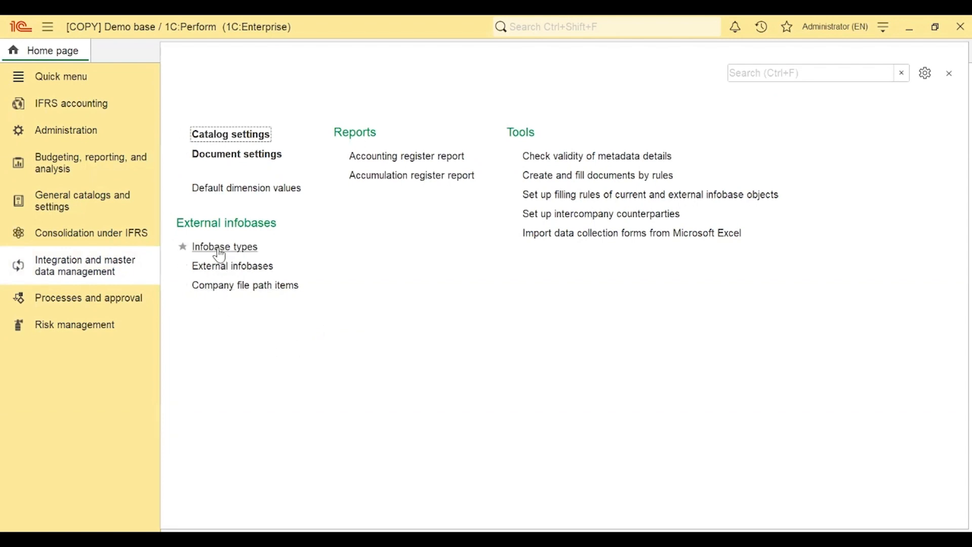
{"action": "left_click", "coordinate": [208, 266]}
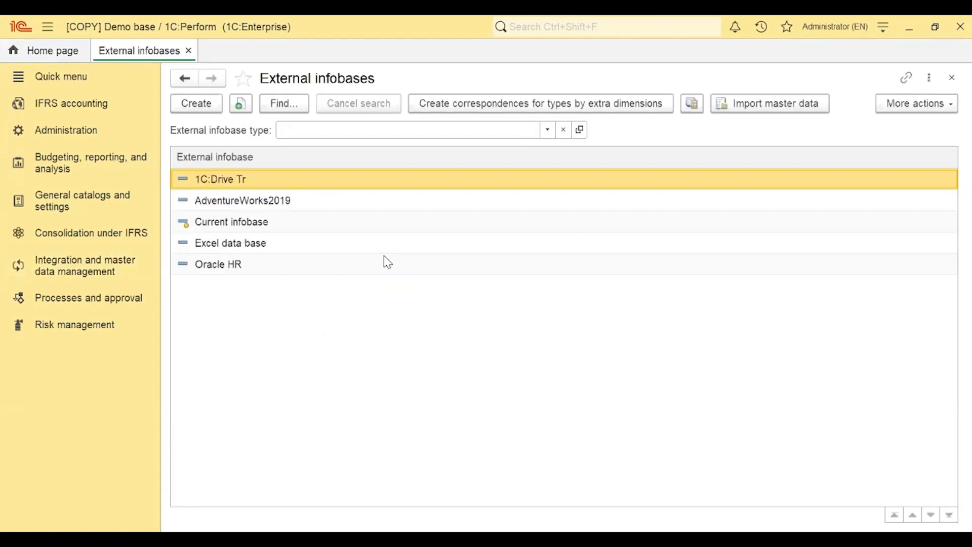
{"action": "double_click", "coordinate": [234, 179]}
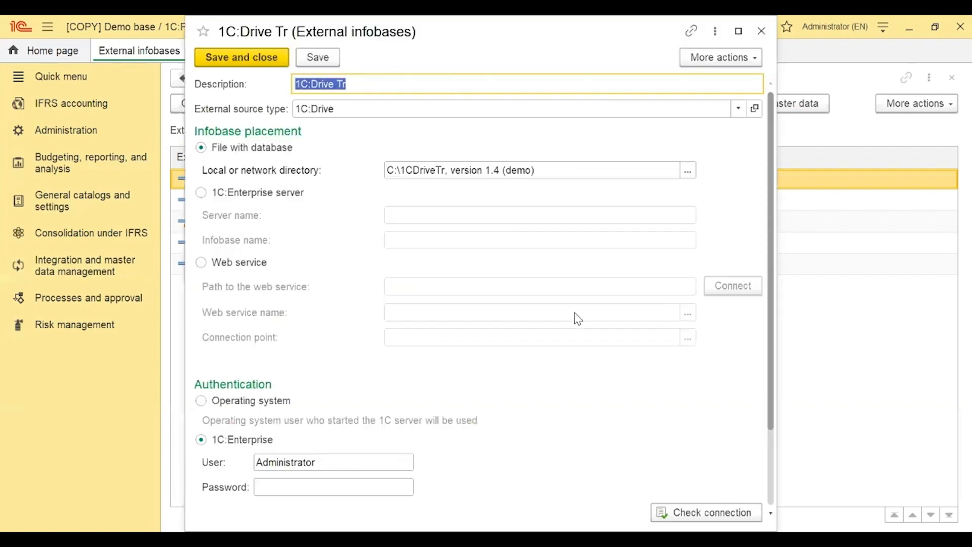
{"action": "left_click", "coordinate": [761, 30]}
Import the master data for currencies, units of measure and products from the 1C:Drive Tr infobase
{"action": "left_click", "coordinate": [236, 200]}
{"action": "left_click", "coordinate": [286, 184]}
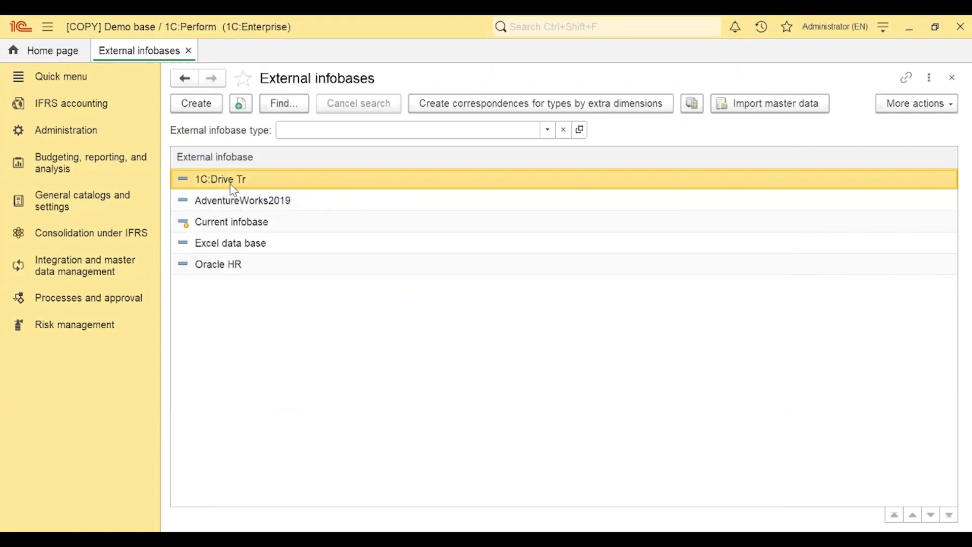
{"action": "left_click", "coordinate": [772, 106]}
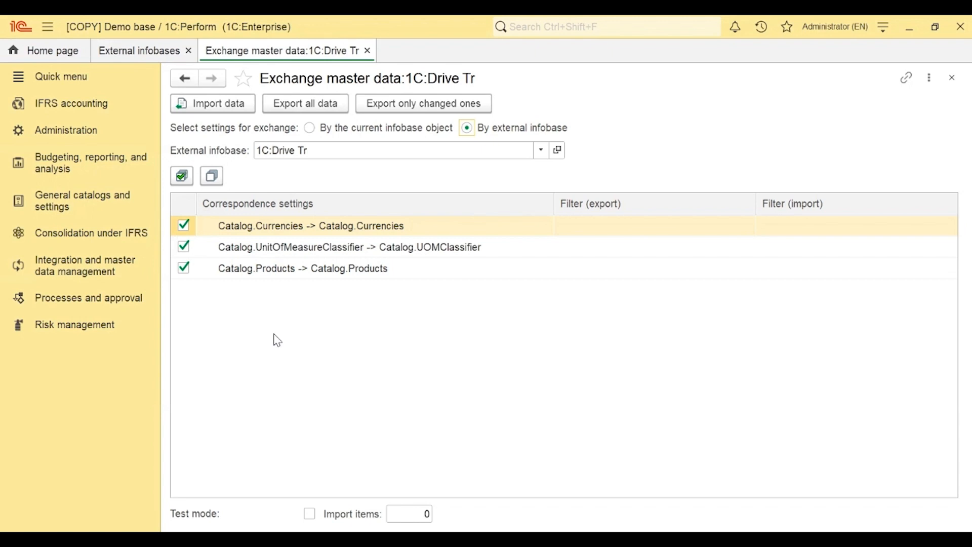
{"action": "left_click", "coordinate": [219, 107]}
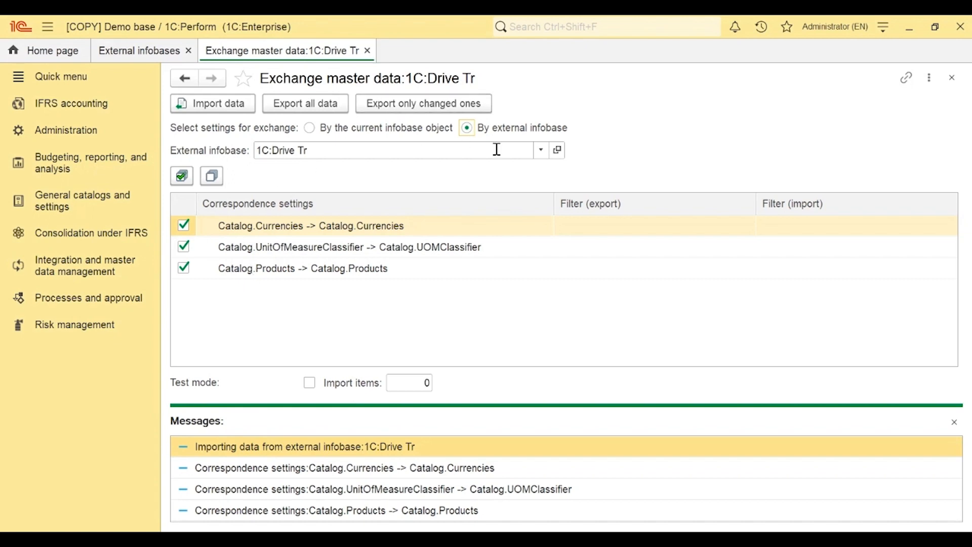
Choose AdventureWorks2019 as the external infobase and import its product master data
{"action": "left_click", "coordinate": [541, 150]}
{"action": "left_click", "coordinate": [288, 224]}
{"action": "left_click", "coordinate": [208, 180]}
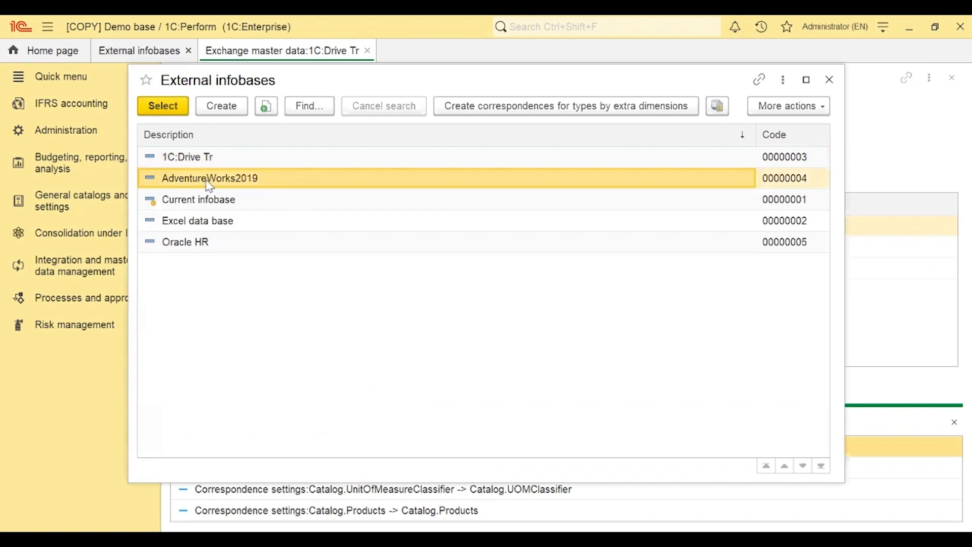
{"action": "key", "text": "Return"}
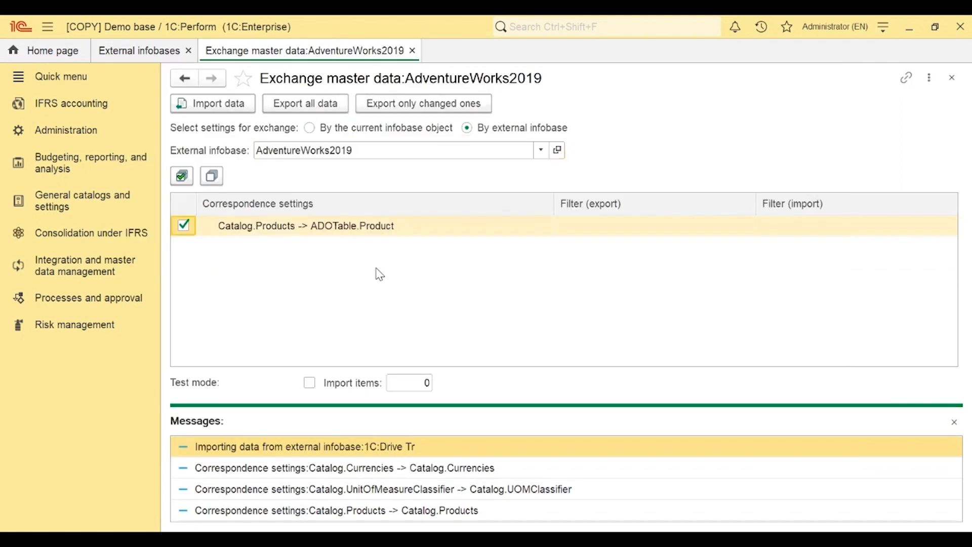
{"action": "left_click", "coordinate": [221, 110]}
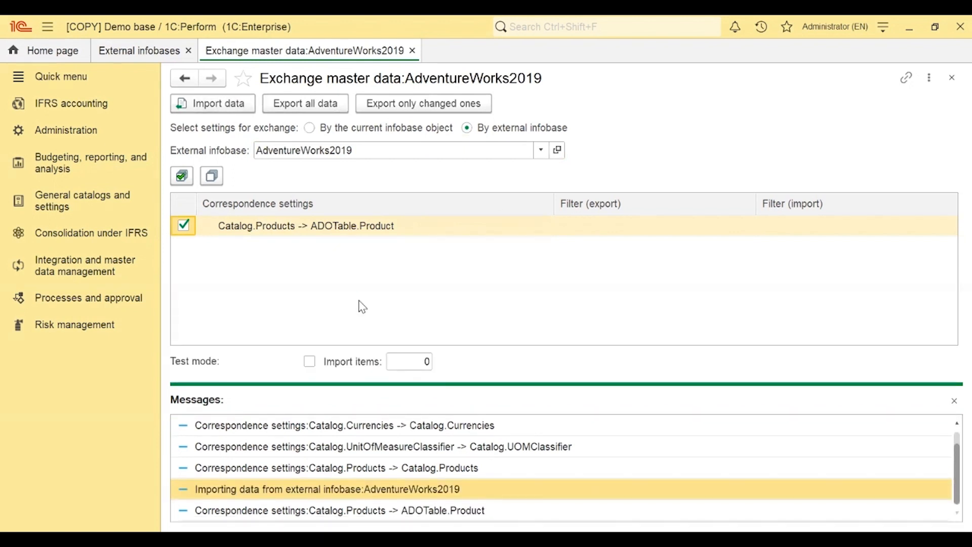
{"action": "left_click", "coordinate": [541, 150]}
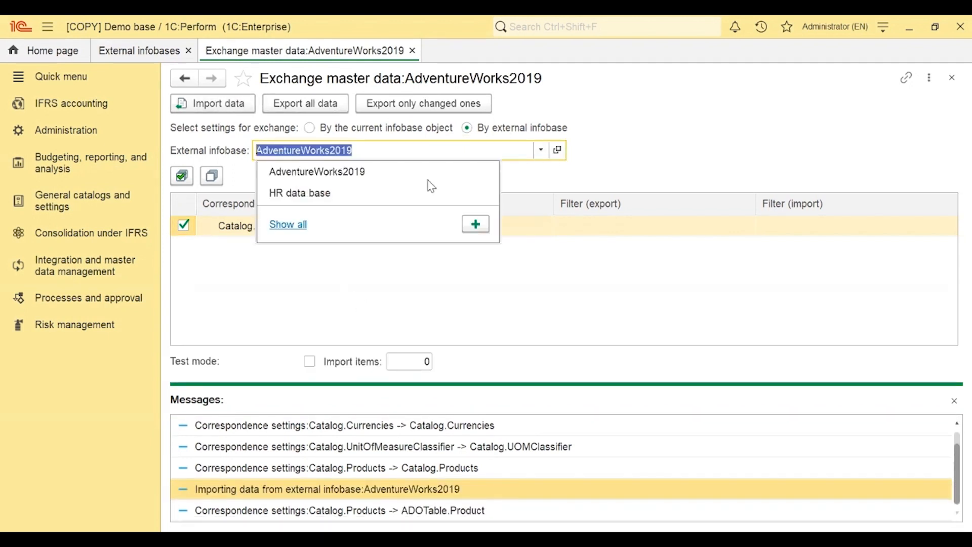
{"action": "left_click", "coordinate": [289, 226]}
{"action": "left_click", "coordinate": [183, 244]}
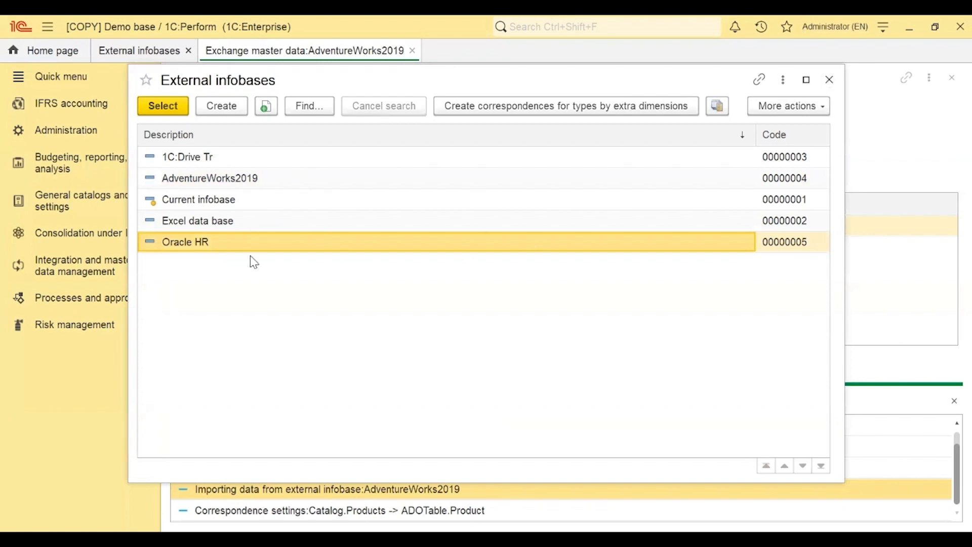
{"action": "left_click", "coordinate": [829, 79]}
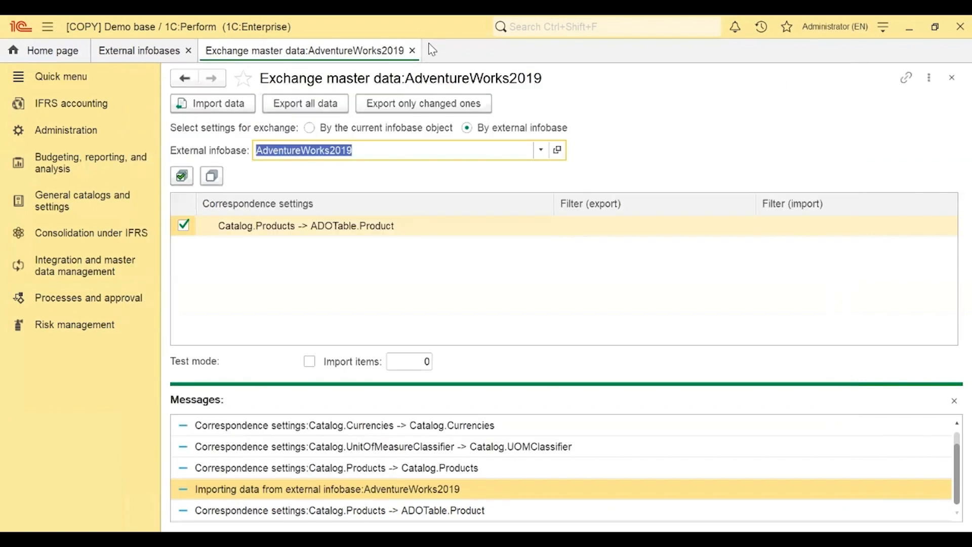
Close the master data exchange and the External infobases list, and open the list of report instances
{"action": "left_click", "coordinate": [412, 50]}
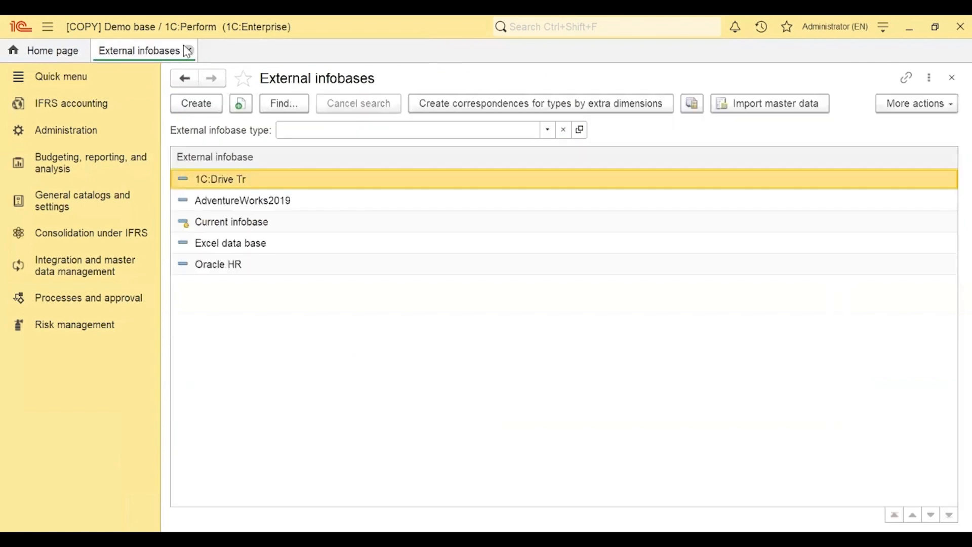
{"action": "left_click", "coordinate": [188, 50]}
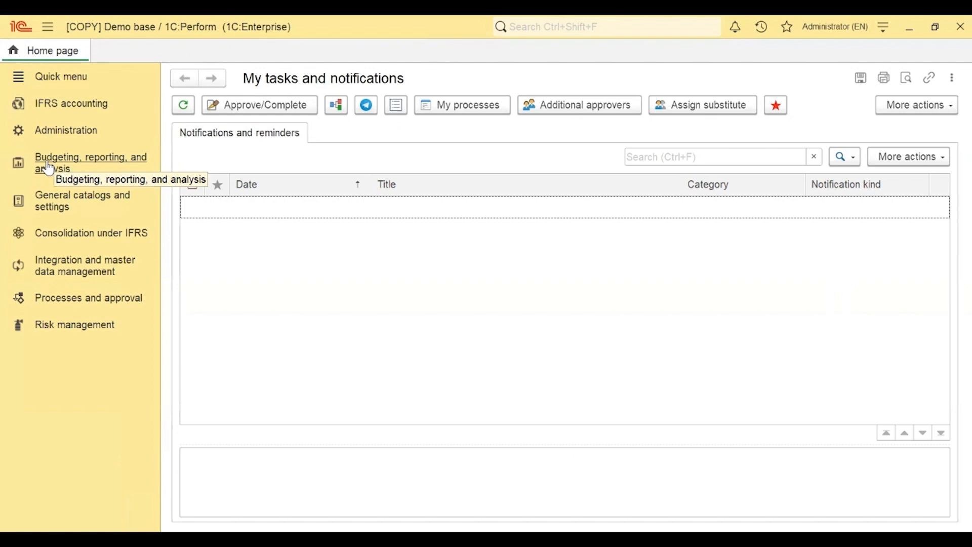
{"action": "left_click", "coordinate": [49, 168]}
{"action": "left_click", "coordinate": [249, 163]}
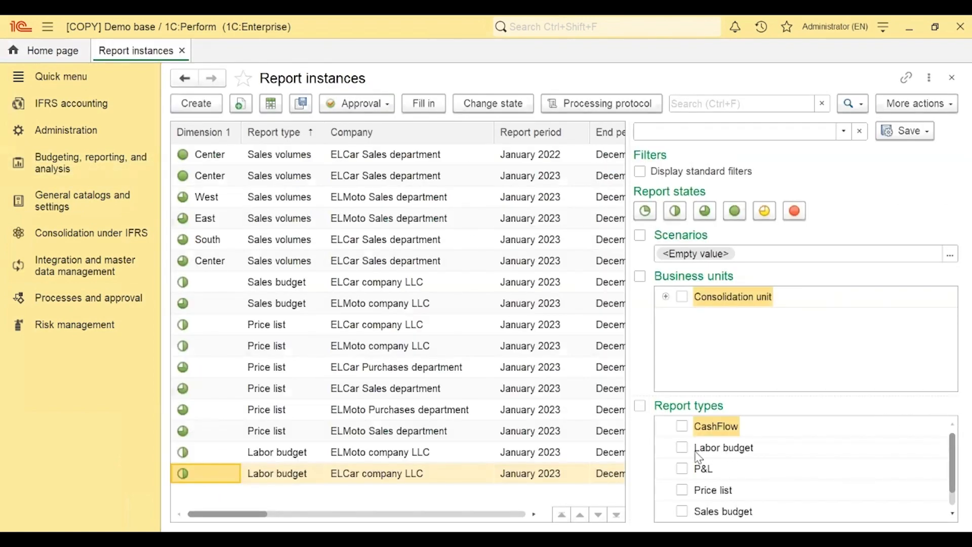
Filter the report instances by the Labor budget and Price list report types
{"action": "mouse_move", "coordinate": [950, 445]}
{"action": "left_mouse_down"}
{"action": "mouse_move", "coordinate": [950, 457]}
{"action": "mouse_move", "coordinate": [947, 440]}
{"action": "left_mouse_up"}
{"action": "left_click", "coordinate": [682, 447]}
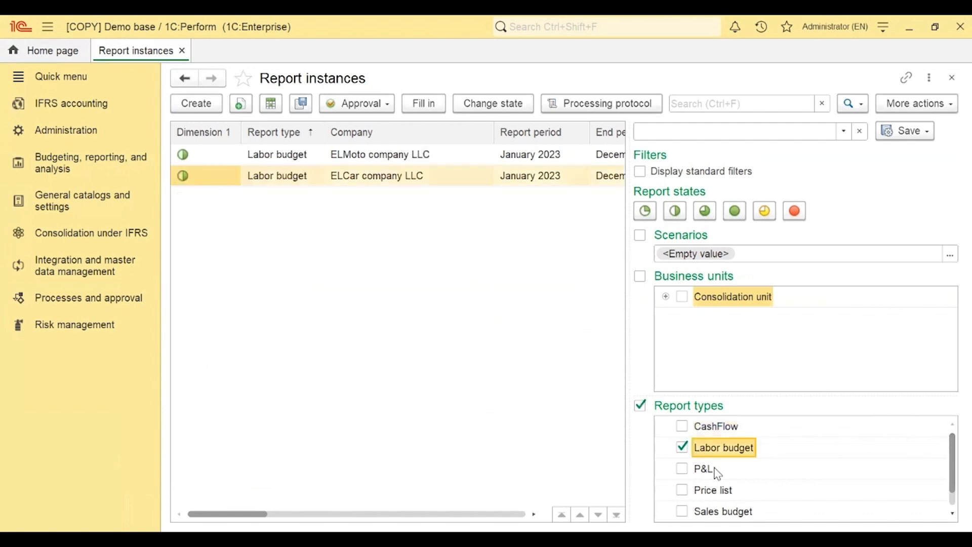
{"action": "left_click", "coordinate": [681, 489]}
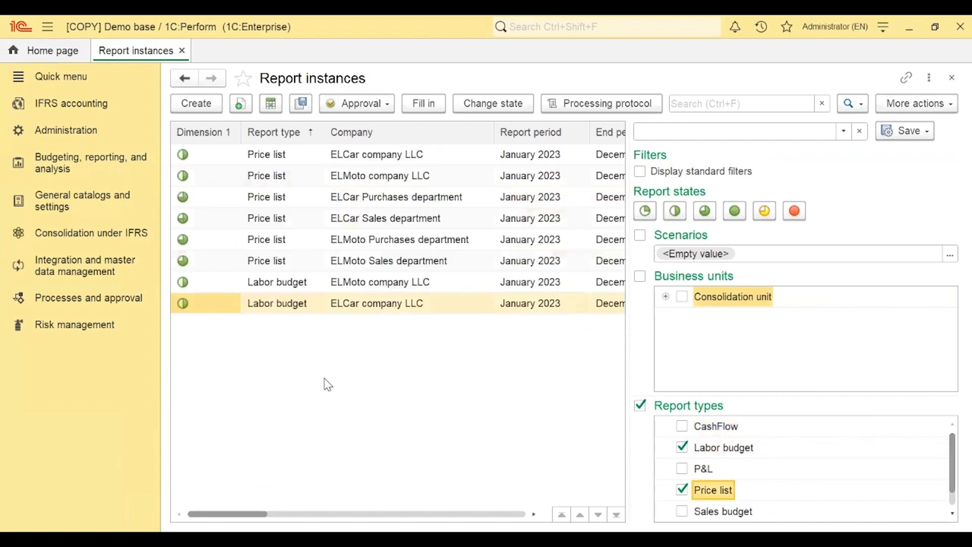
Restrict the report instances further to those with the Actual scenario
{"action": "left_click", "coordinate": [539, 200]}
{"action": "key", "text": "Right"}
{"action": "key", "text": "Right"}
{"action": "key", "text": "Right"}
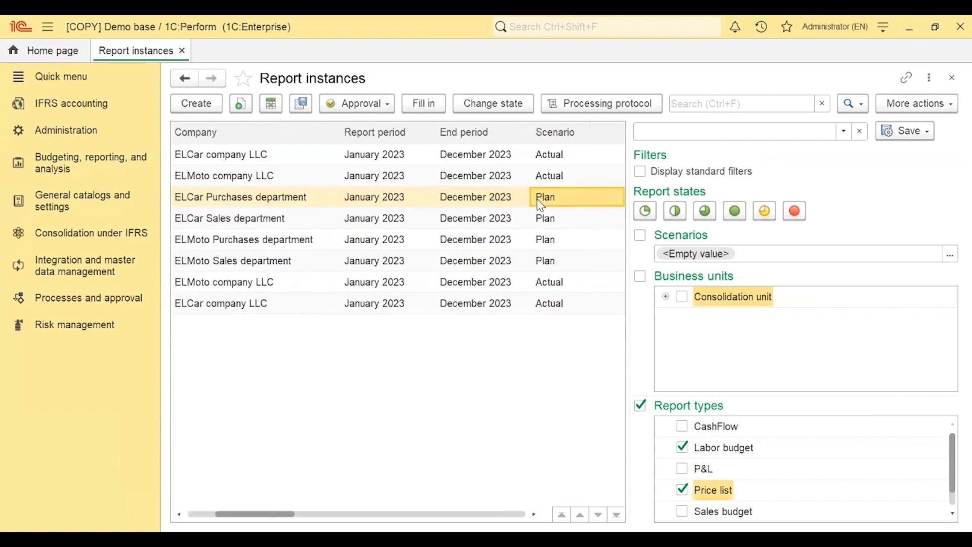
{"action": "right_click", "coordinate": [478, 156]}
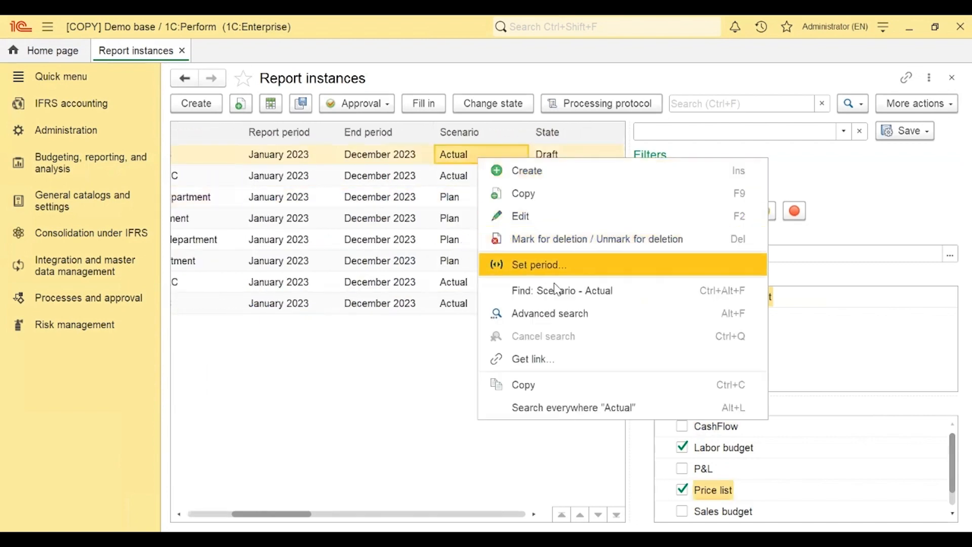
{"action": "left_click", "coordinate": [566, 291]}
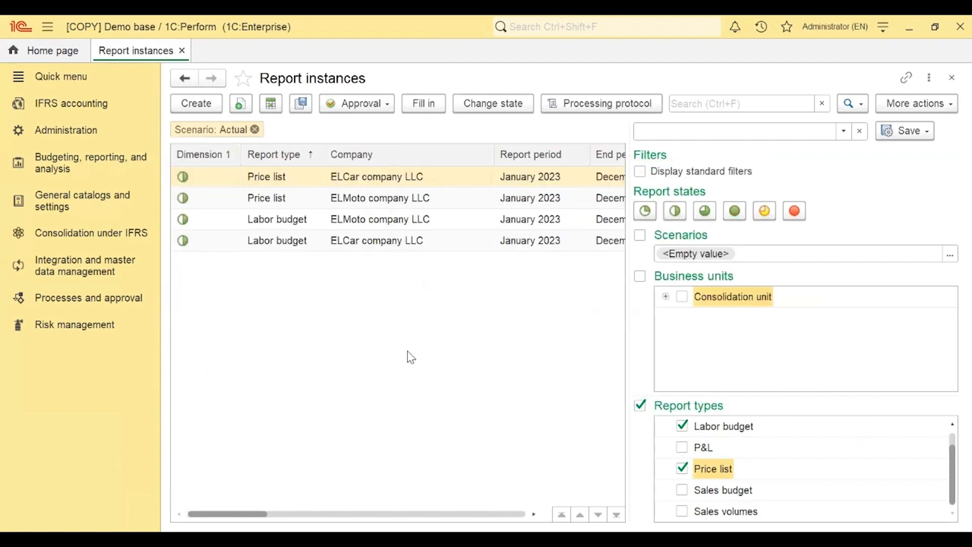
Open the Price list report instance of ELCar company LLC
{"action": "left_click", "coordinate": [359, 223]}
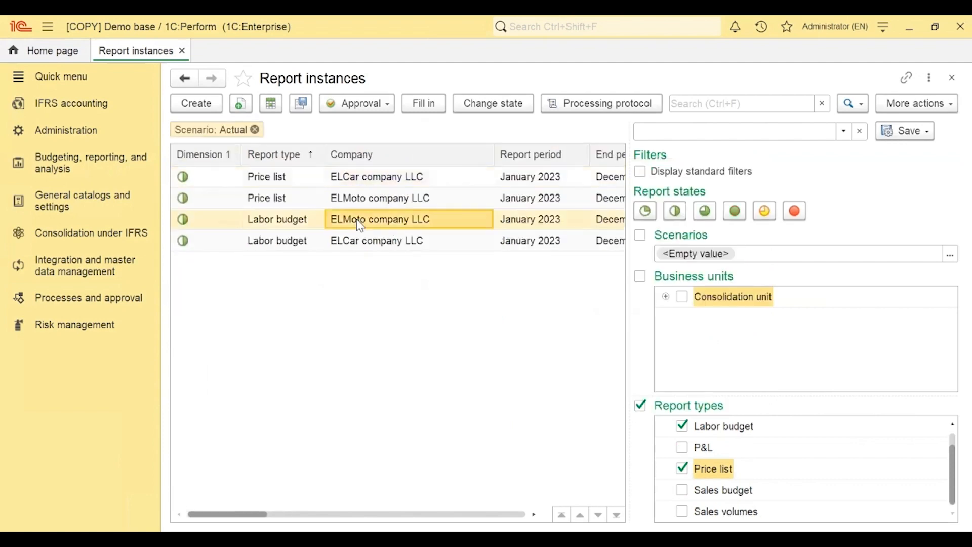
{"action": "left_click", "coordinate": [346, 181]}
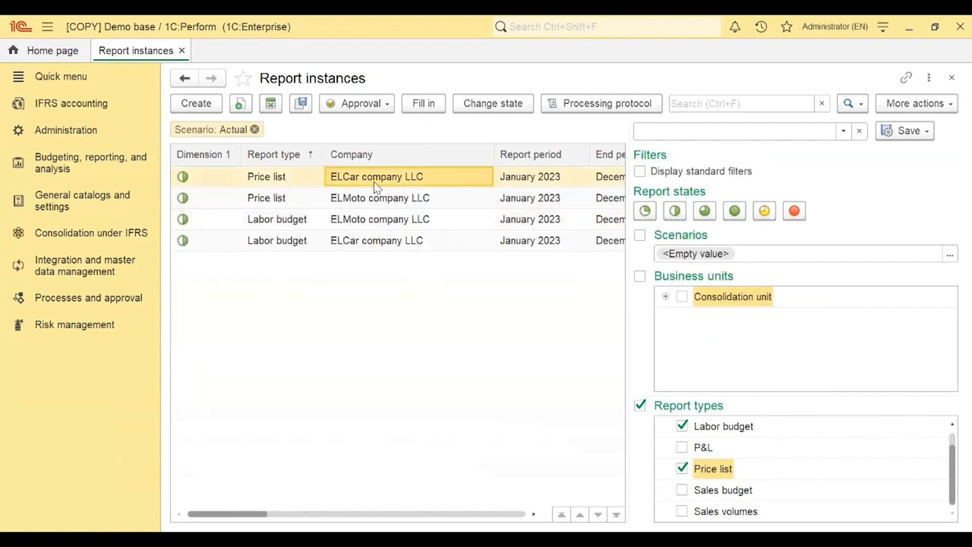
{"action": "left_click", "coordinate": [285, 180]}
{"action": "double_click", "coordinate": [285, 181]}
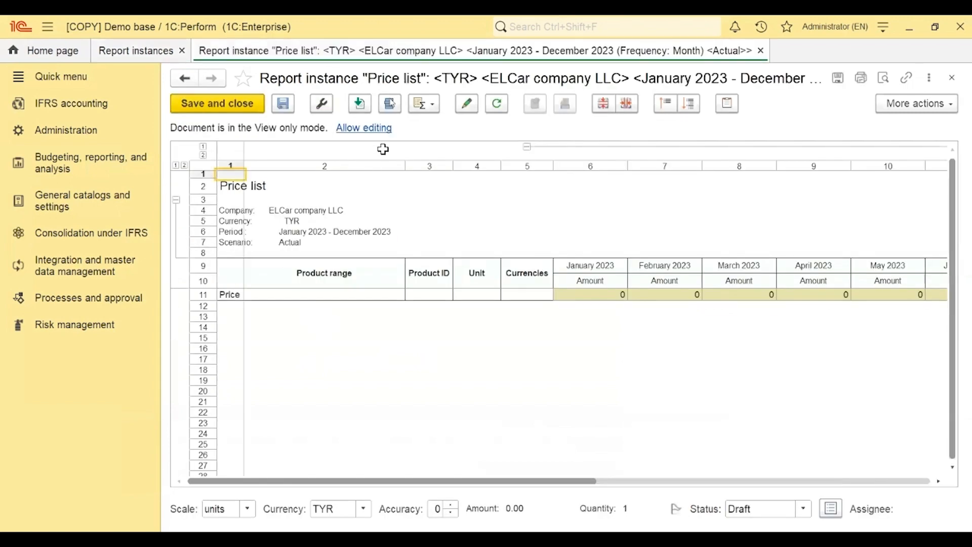
Review the main attributes and the calculation rule in the ELCar price list's report settings, and close them
{"action": "left_click", "coordinate": [323, 105]}
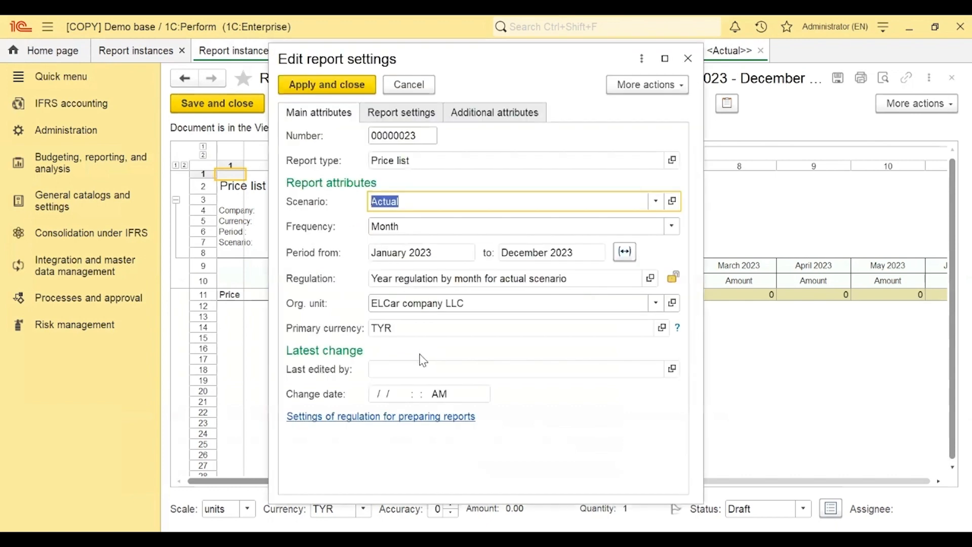
{"action": "left_click", "coordinate": [387, 113]}
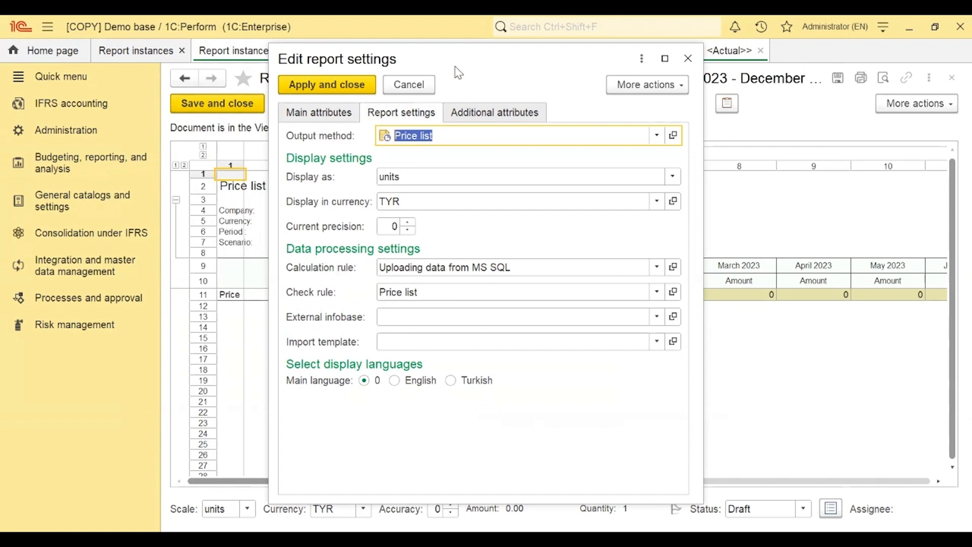
{"action": "left_click_drag", "start_coordinate": [458, 73], "coordinate": [424, 119]}
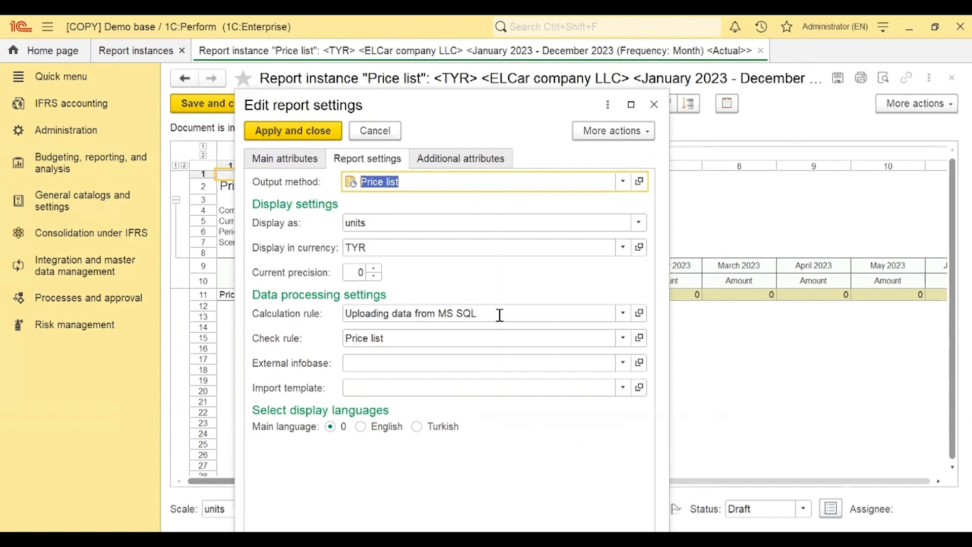
{"action": "left_click", "coordinate": [654, 105]}
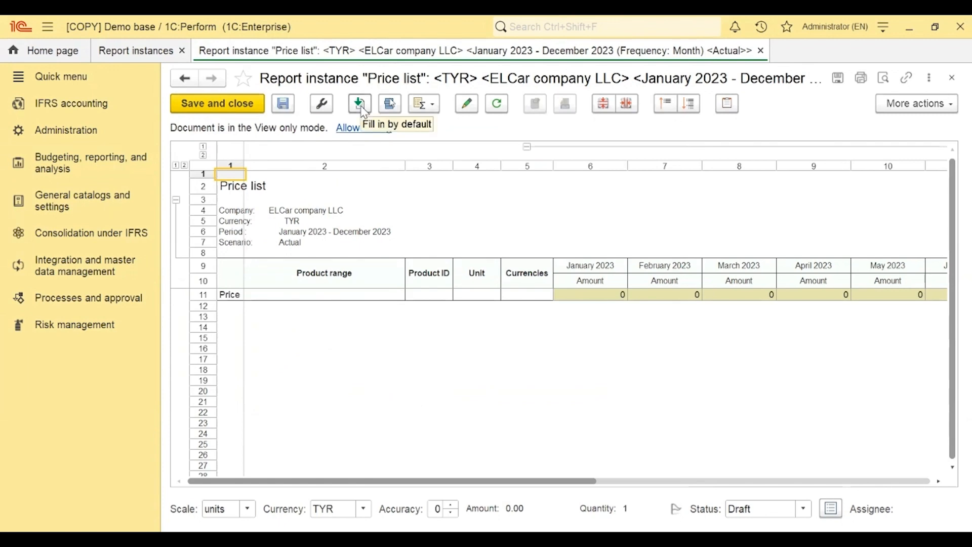
Fill in the ELCar company LLC price list by default, check the loaded product rows, and save and close it
{"action": "left_click", "coordinate": [361, 106]}
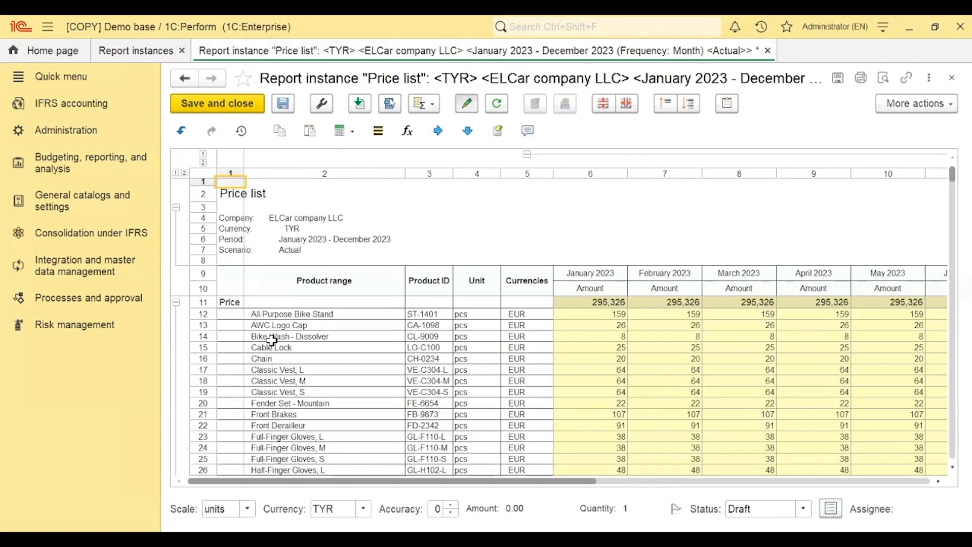
{"action": "left_click_drag", "start_coordinate": [271, 311], "coordinate": [676, 414]}
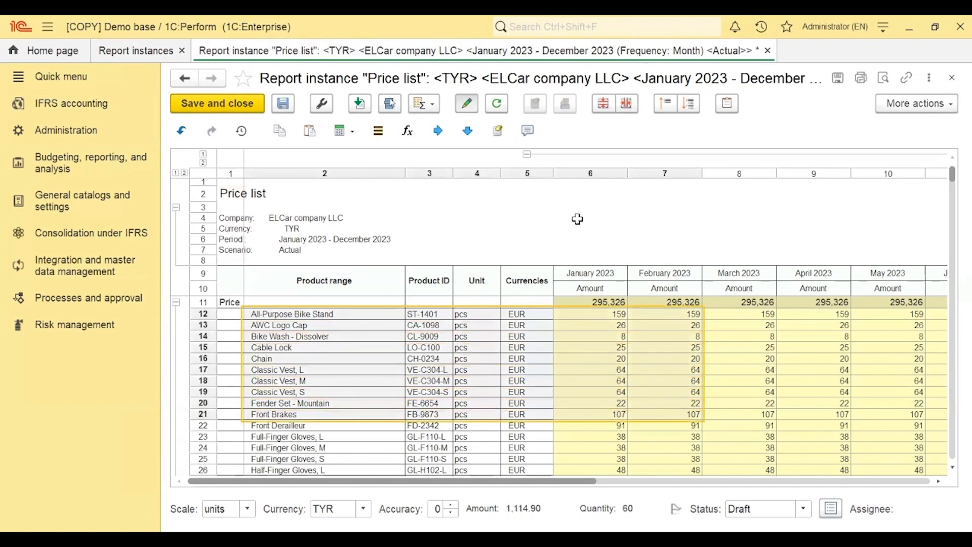
{"action": "left_click_drag", "start_coordinate": [369, 349], "coordinate": [656, 355]}
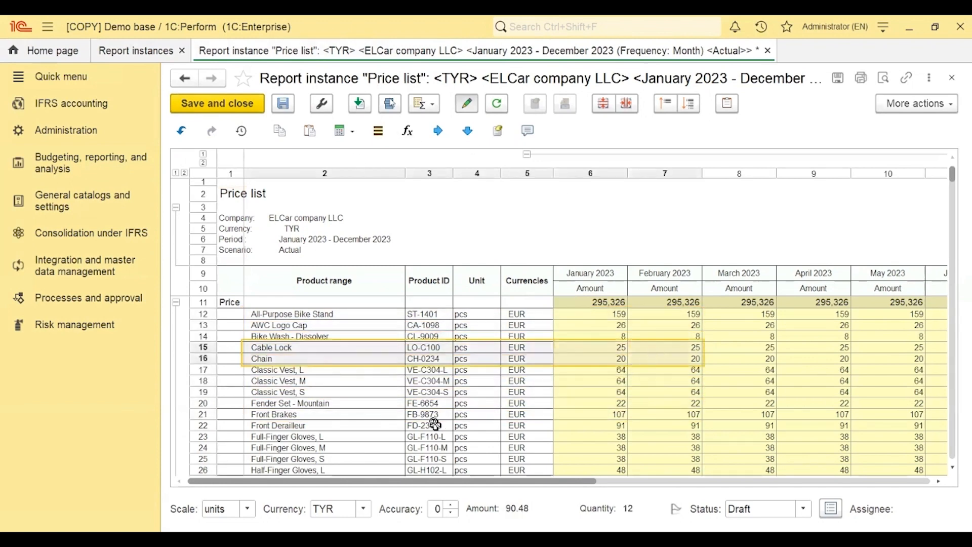
{"action": "left_click_drag", "start_coordinate": [325, 314], "coordinate": [322, 426]}
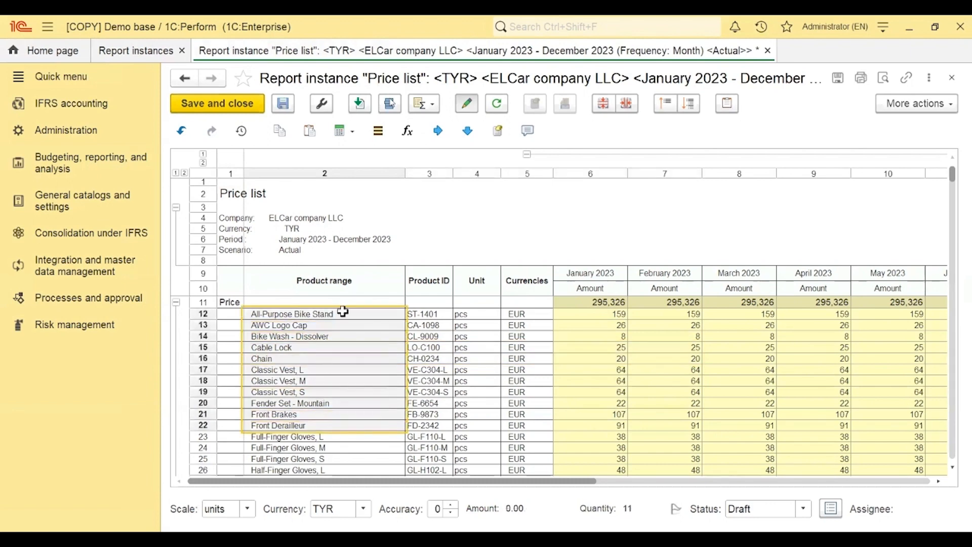
{"action": "left_click_drag", "start_coordinate": [346, 316], "coordinate": [334, 432]}
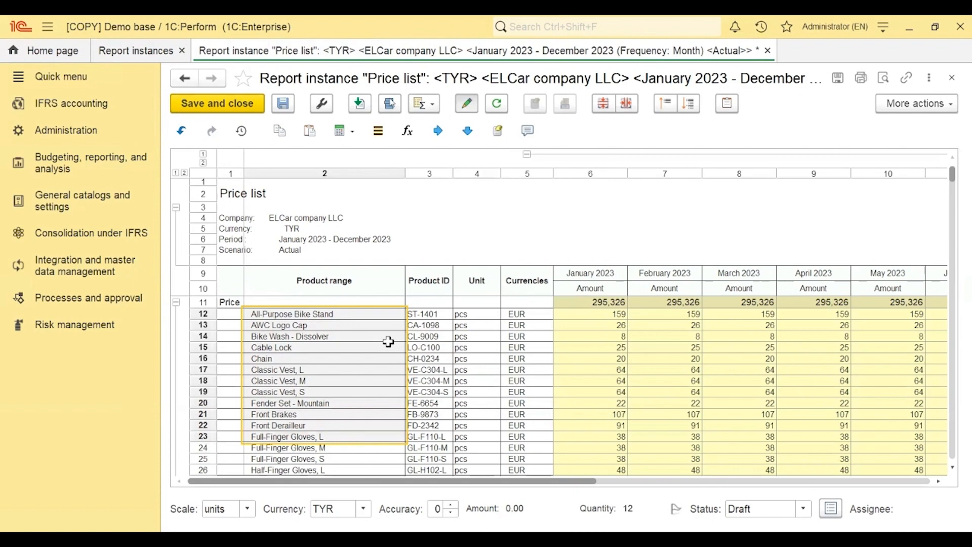
{"action": "left_click", "coordinate": [230, 110]}
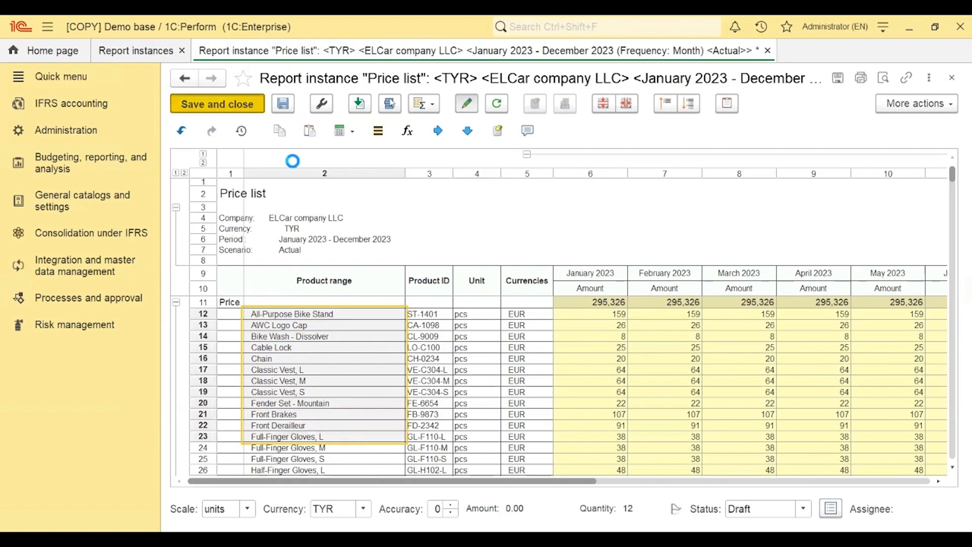
Open the ELMoto company LLC Price list instance, review its calculation rule in the report settings and apply them
{"action": "left_click", "coordinate": [282, 199]}
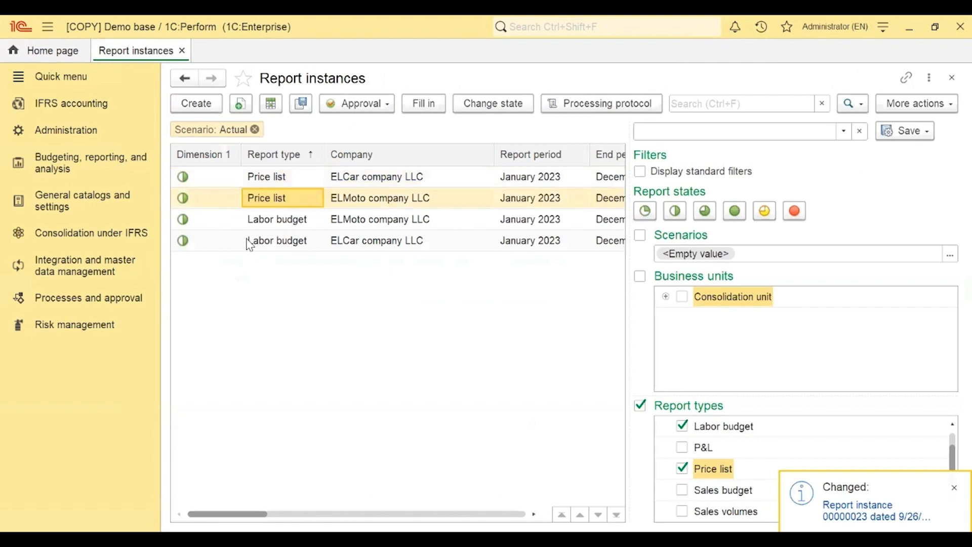
{"action": "left_click", "coordinate": [405, 201]}
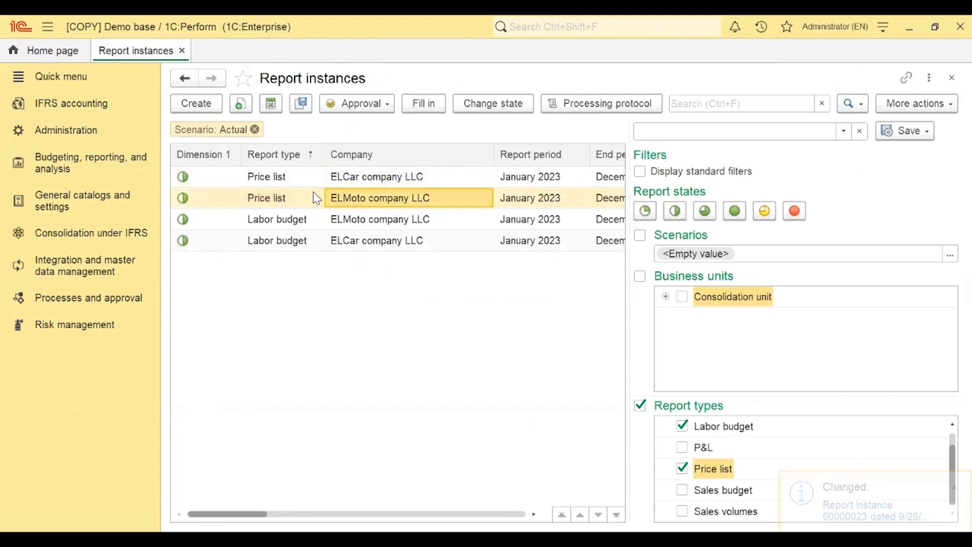
{"action": "double_click", "coordinate": [377, 199]}
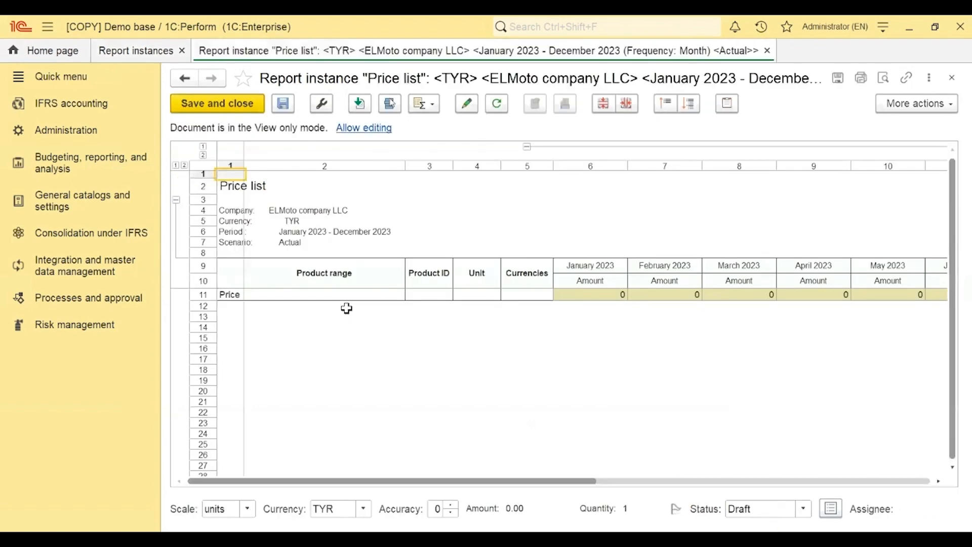
{"action": "left_click", "coordinate": [361, 129]}
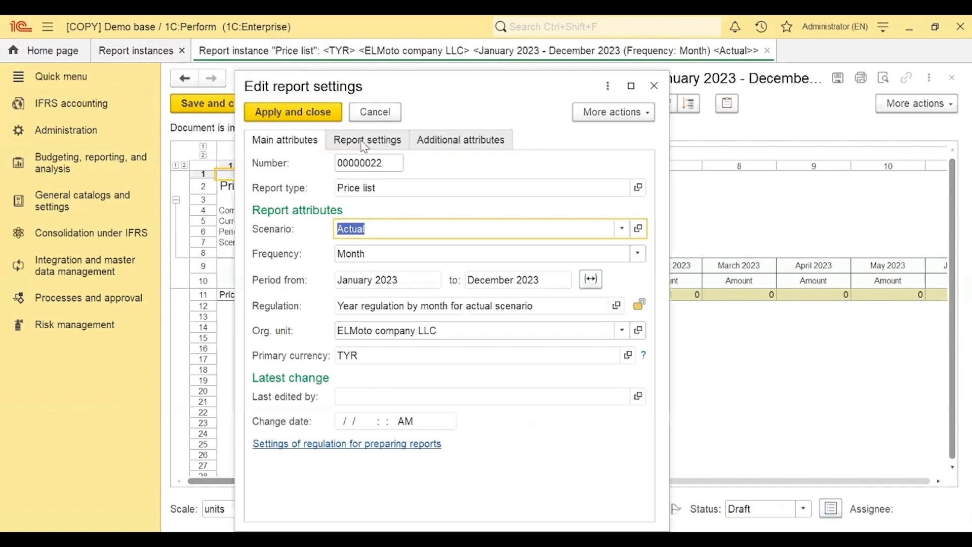
{"action": "left_click", "coordinate": [364, 141]}
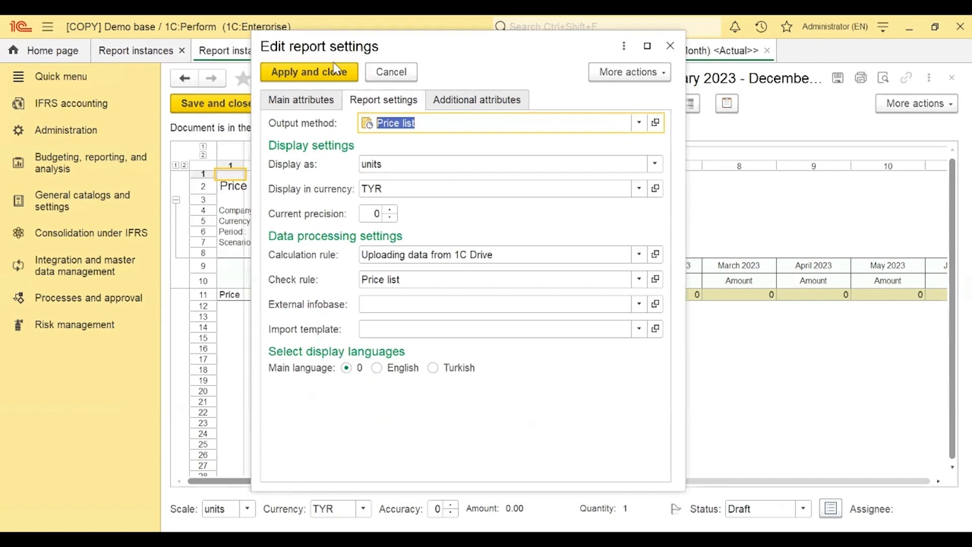
{"action": "left_click", "coordinate": [322, 73]}
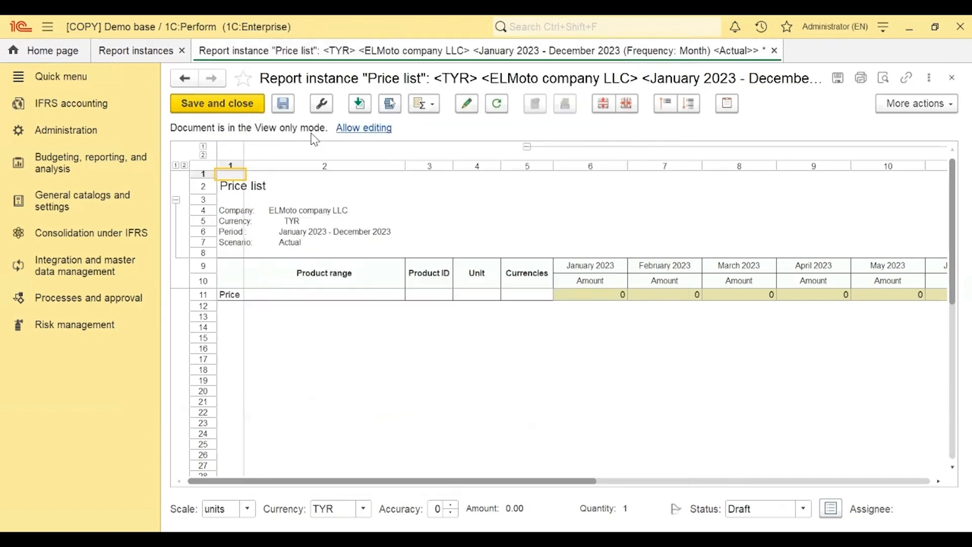
Fill in the ELMoto company LLC price list by default, check the loaded rows, and save and close it
{"action": "left_click", "coordinate": [359, 106]}
{"action": "left_click_drag", "start_coordinate": [308, 314], "coordinate": [718, 414]}
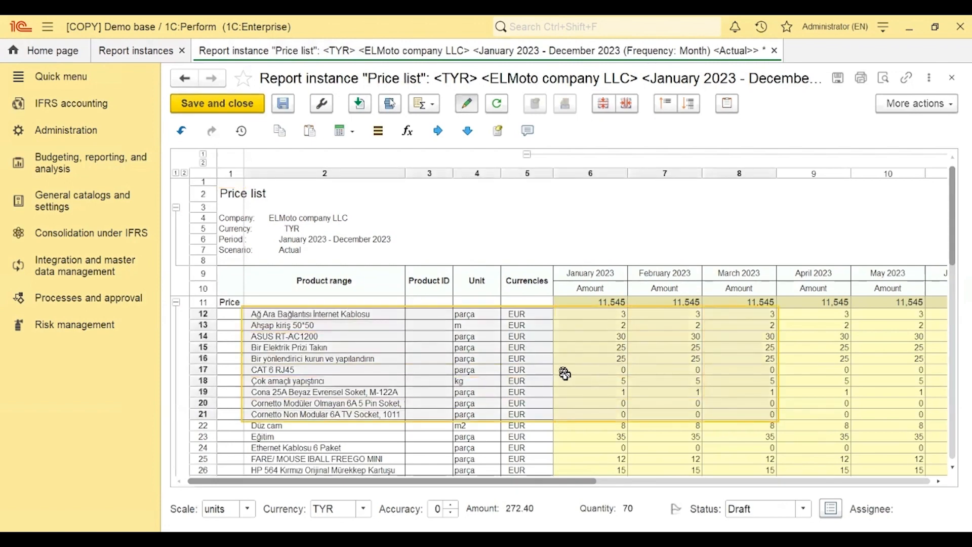
{"action": "left_click", "coordinate": [229, 103]}
{"action": "left_click", "coordinate": [385, 221]}
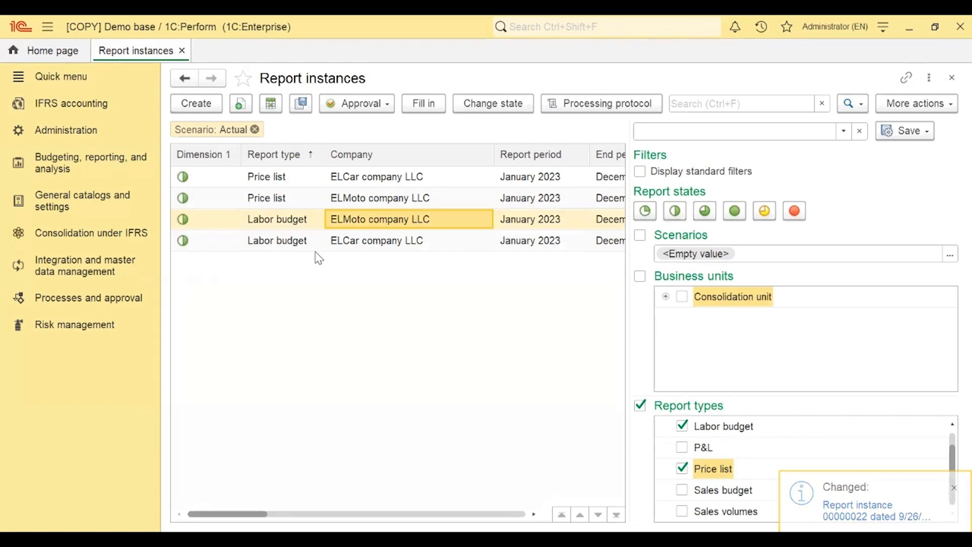
Open the ELMoto company LLC Labor budget instance, allow editing, and review the calculation rule in its report settings
{"action": "left_click", "coordinate": [297, 222]}
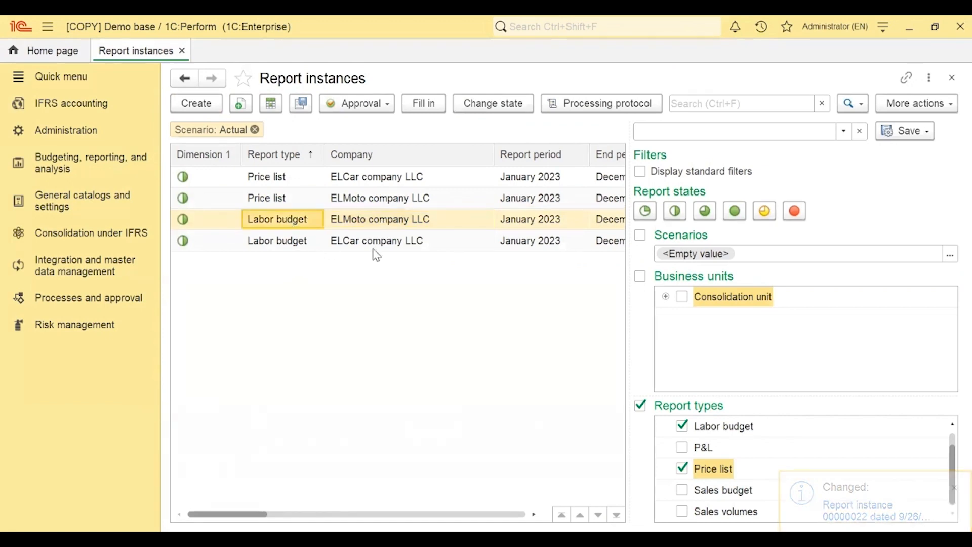
{"action": "left_click", "coordinate": [354, 244]}
{"action": "double_click", "coordinate": [354, 223]}
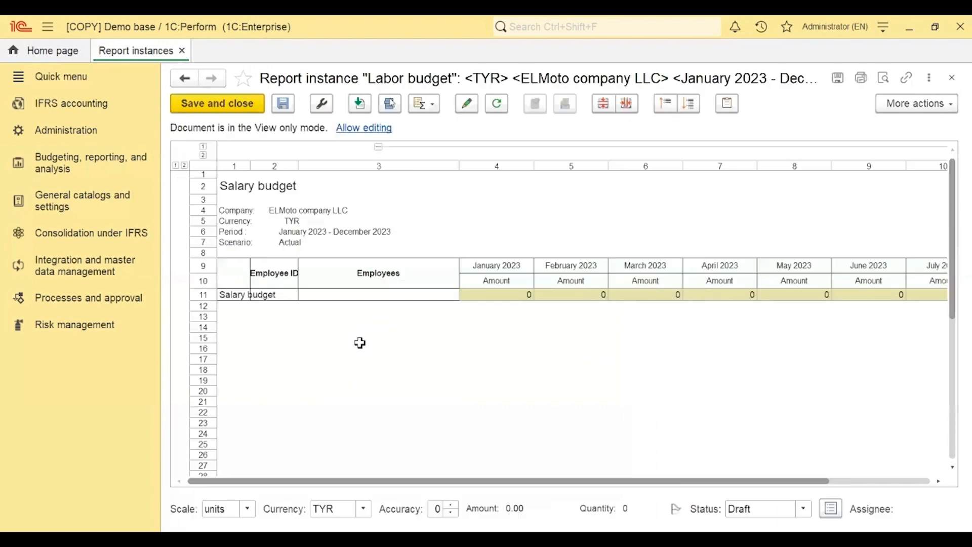
{"action": "left_click", "coordinate": [354, 128]}
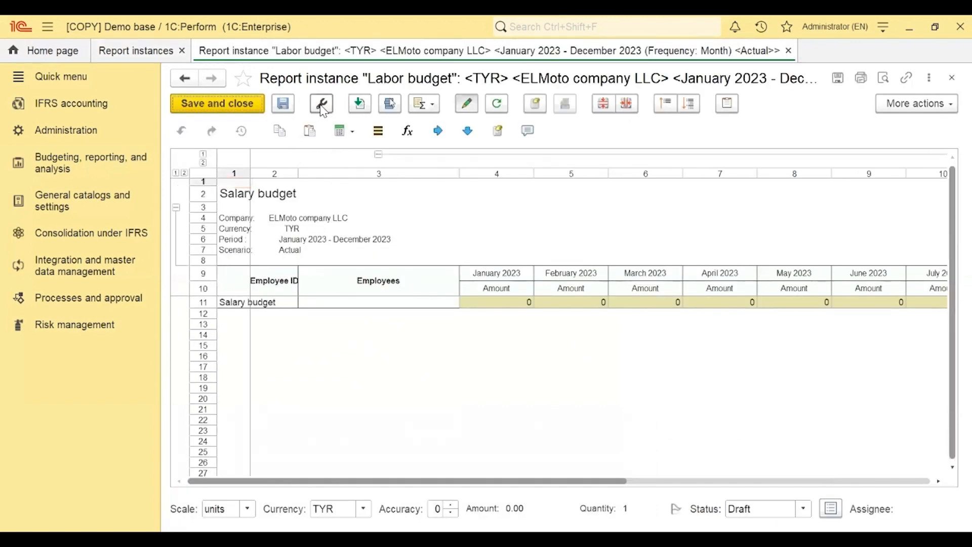
{"action": "left_click", "coordinate": [393, 100]}
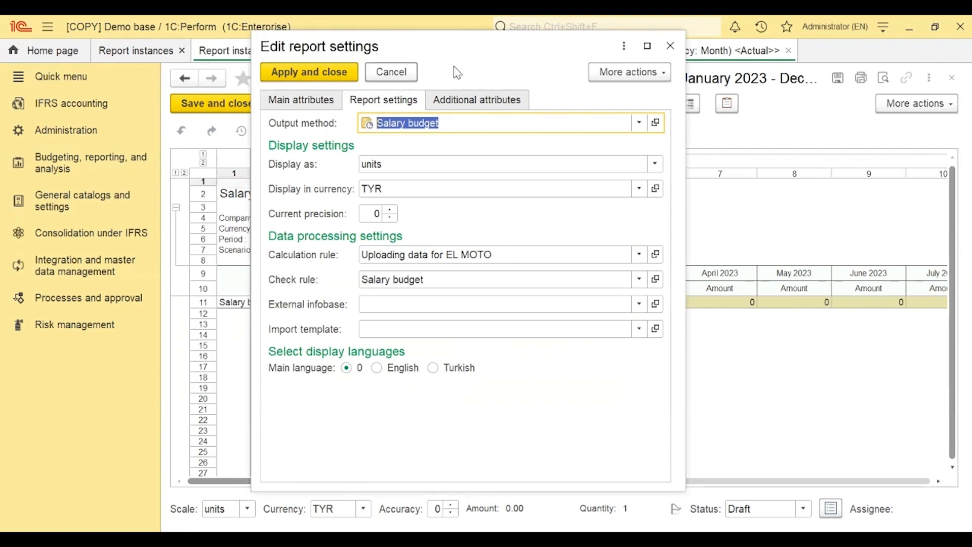
{"action": "left_click", "coordinate": [670, 47]}
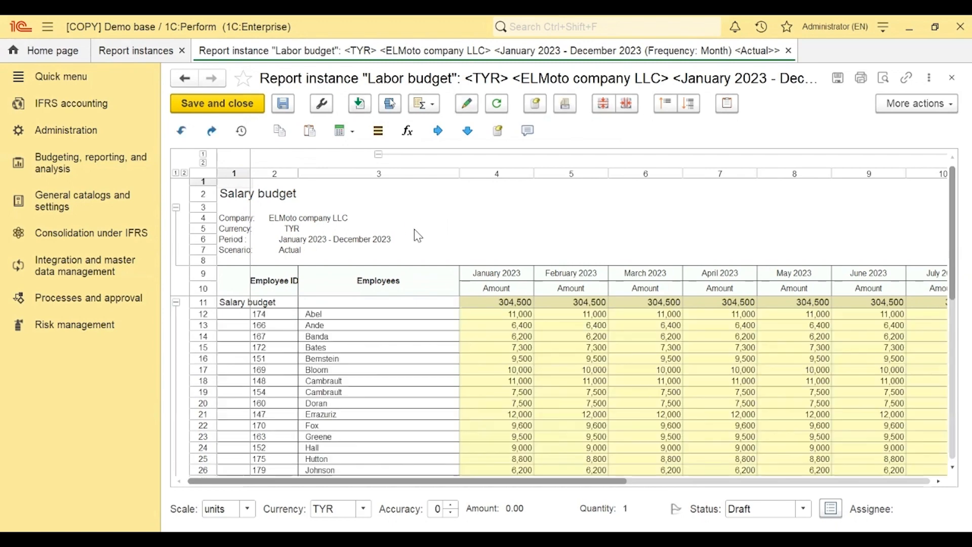
Fill in the ELMoto company LLC labor budget by default, check the loaded employee rows, and save and close it
{"action": "left_click", "coordinate": [286, 317]}
{"action": "left_click_drag", "start_coordinate": [286, 317], "coordinate": [676, 434]}
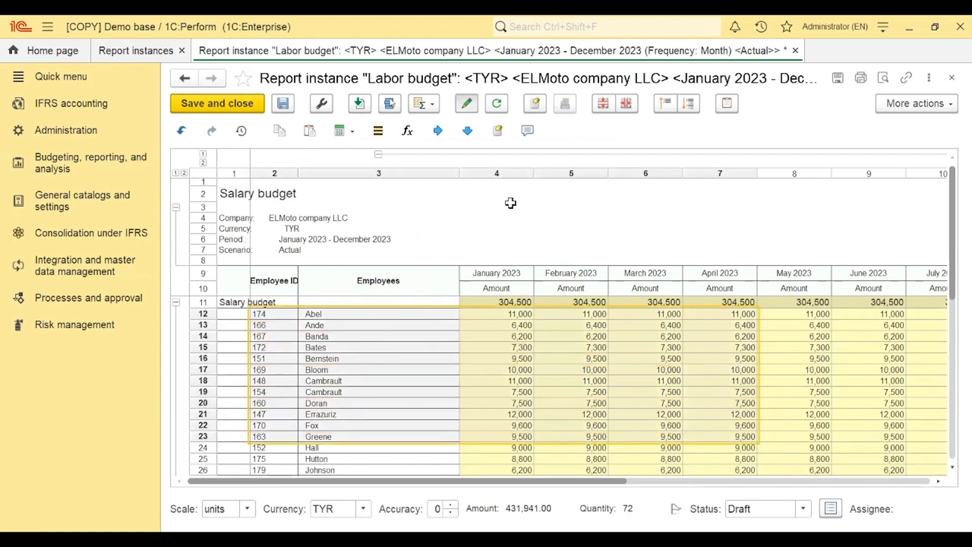
{"action": "left_click", "coordinate": [212, 102]}
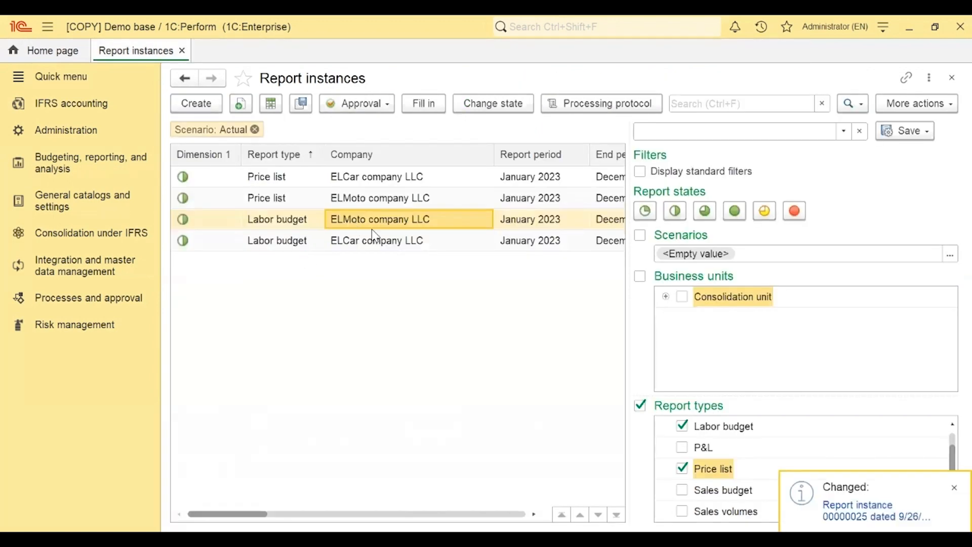
Open the ELCar company LLC Labor budget instance, review the calculation rule in its report settings, and close the settings
{"action": "double_click", "coordinate": [363, 240]}
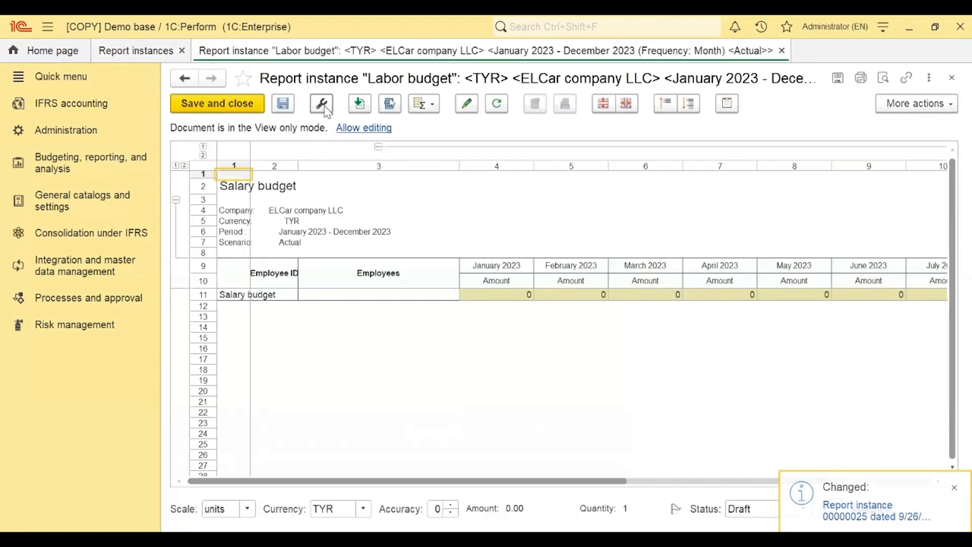
{"action": "left_click", "coordinate": [322, 105]}
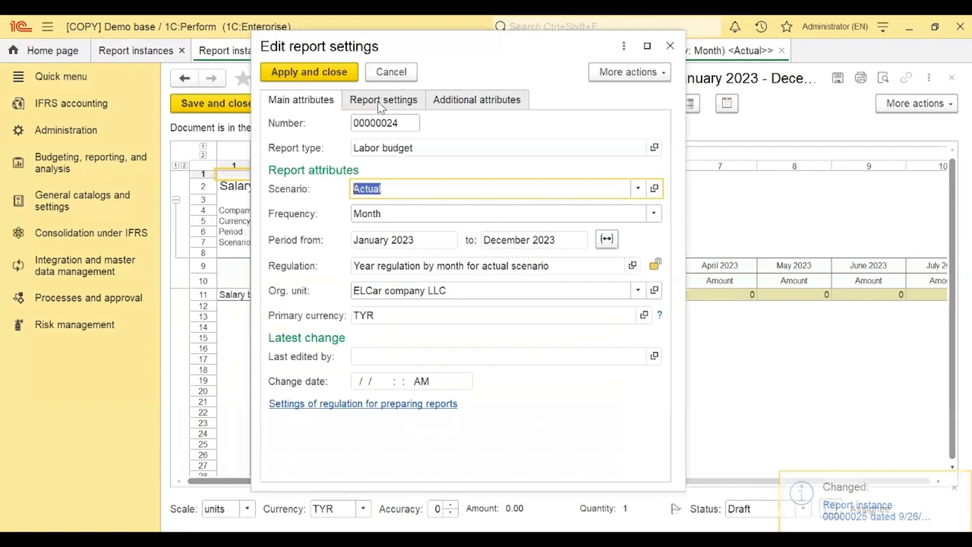
{"action": "left_click", "coordinate": [381, 100]}
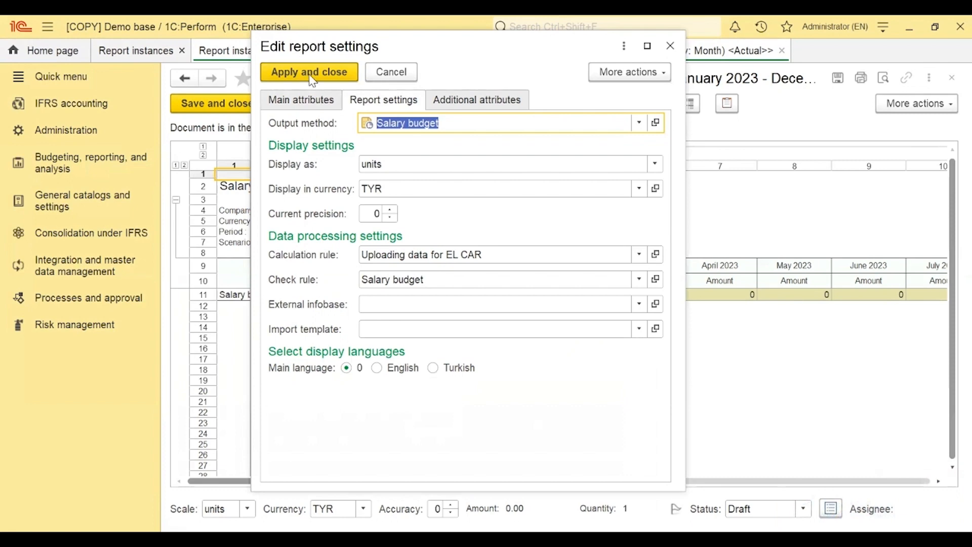
{"action": "left_click", "coordinate": [670, 46]}
Fill in the ELCar company LLC labor budget by default, and save and close it
{"action": "left_click", "coordinate": [359, 104]}
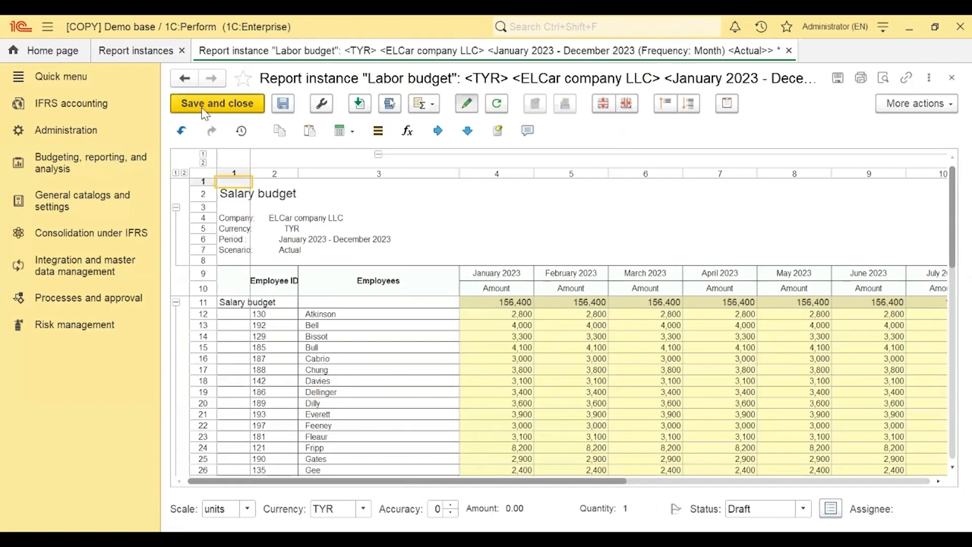
{"action": "left_click", "coordinate": [230, 105]}
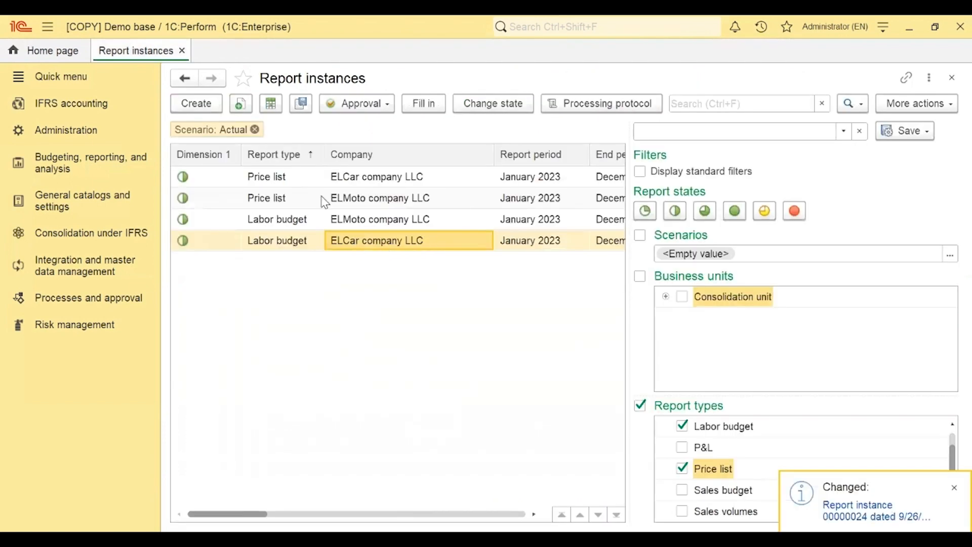